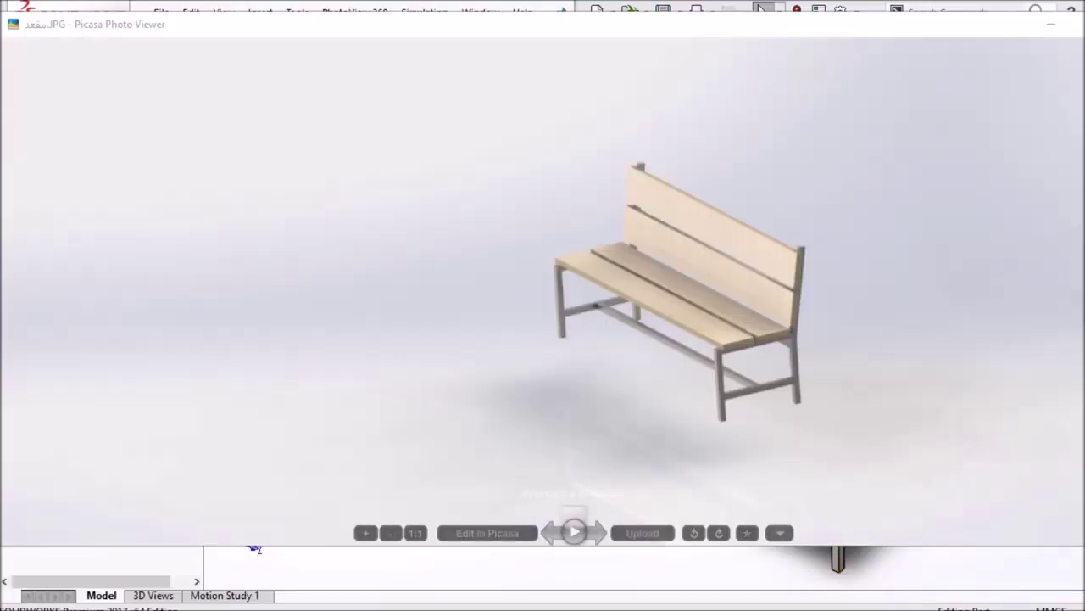
- Switch from Picasa Photo Viewer to the bench model in SOLIDWORKS
left_click(231, 583)
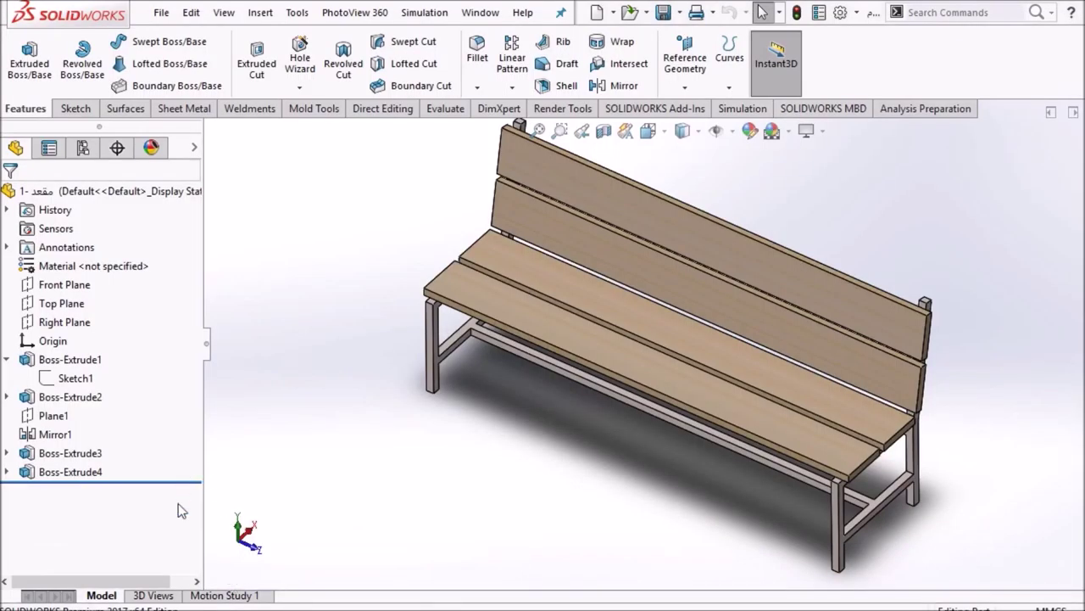
- Play the bench's Motion Study 1 animation, then start a new document
left_click(255, 597)
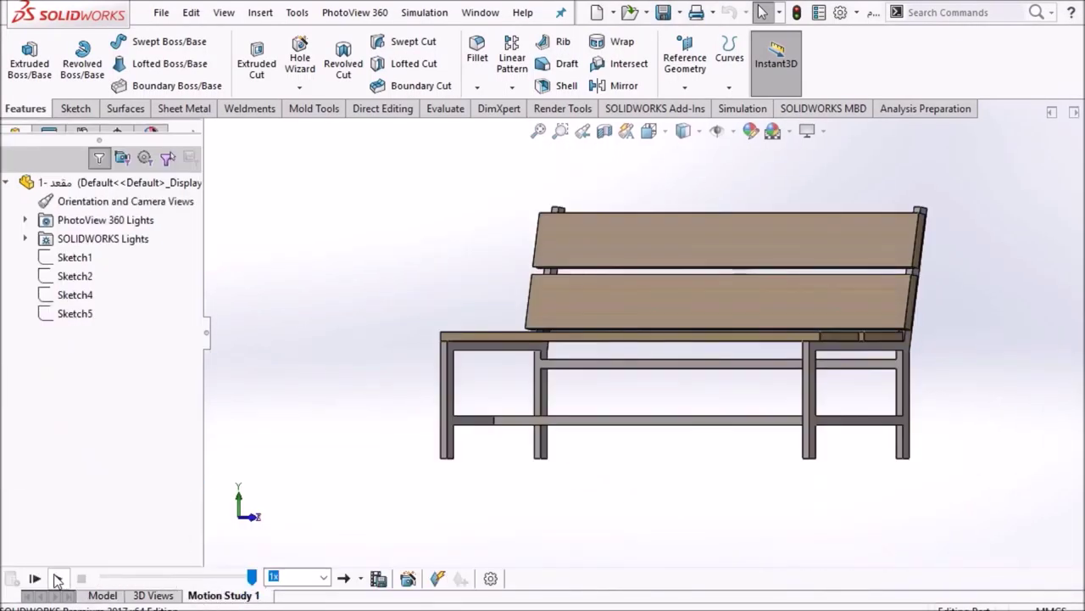
left_click(57, 578)
left_click(624, 31)
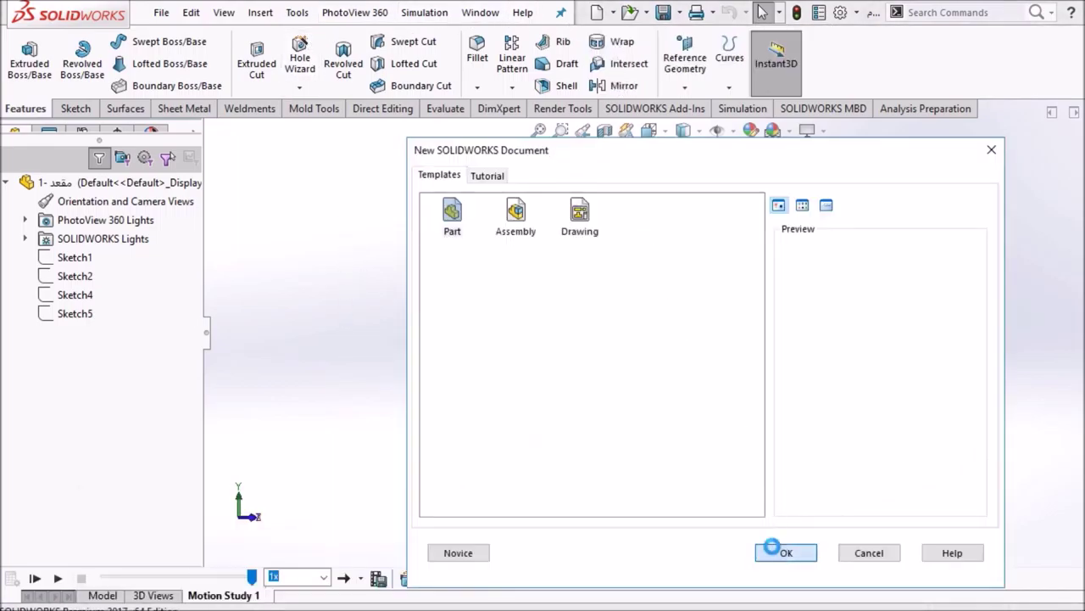
- Create a new part and start a sketch on the Front Plane with the Line tool
left_click(772, 547)
left_click(59, 290)
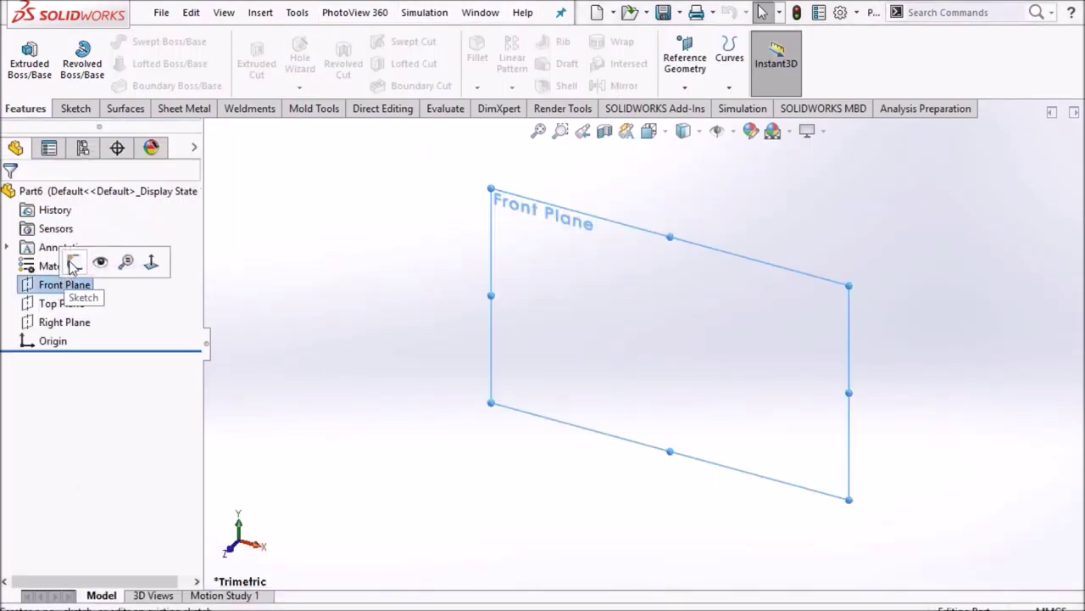
left_click(95, 262)
left_click(126, 41)
left_click(140, 62)
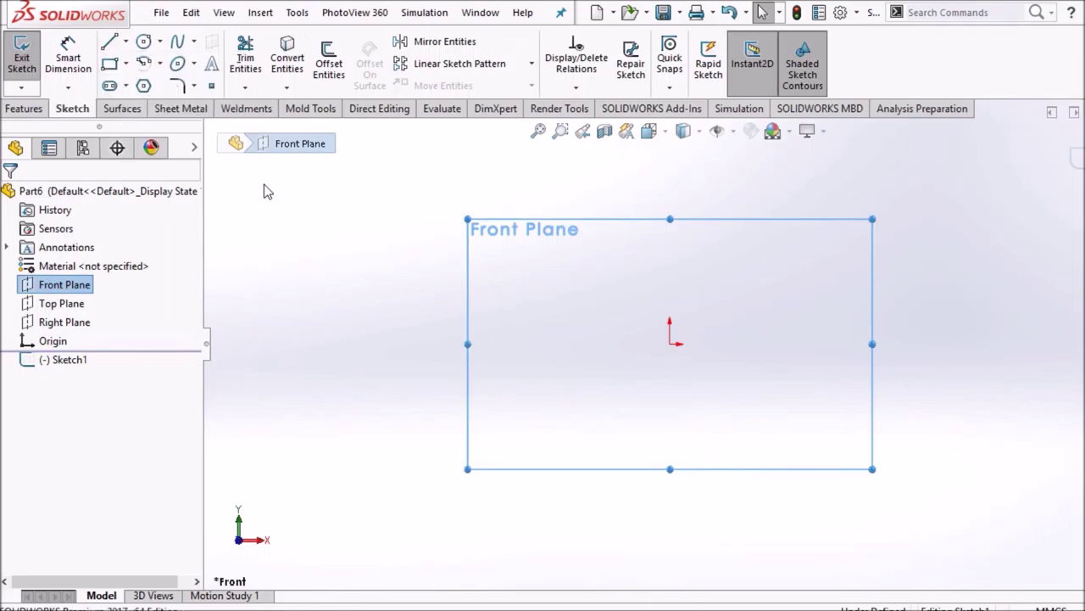
- Draw a closed inverted-U frame profile starting and ending at the origin
left_click(670, 343)
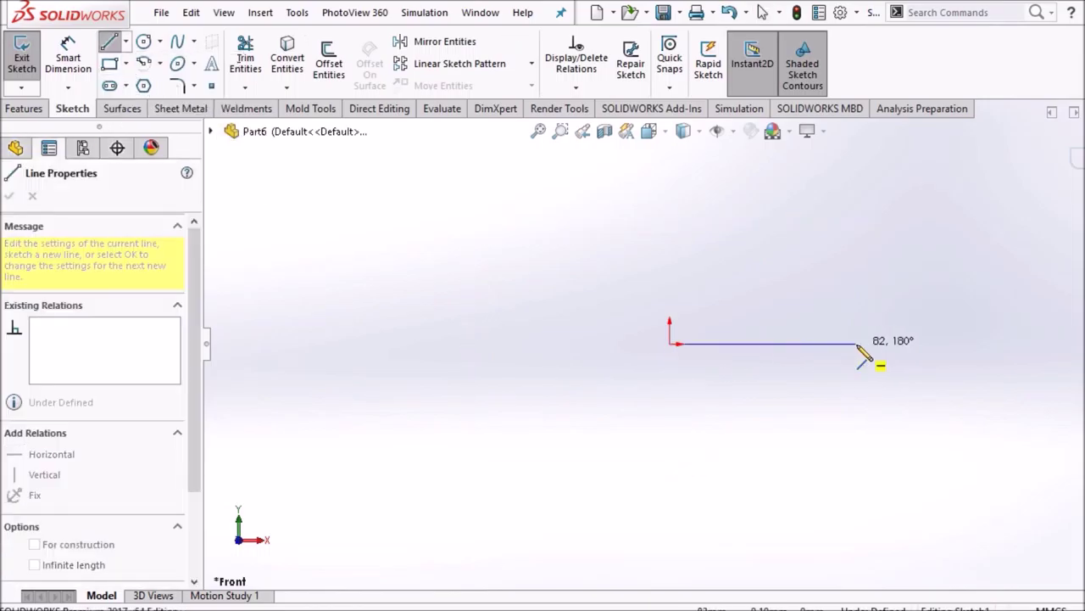
left_click(856, 343)
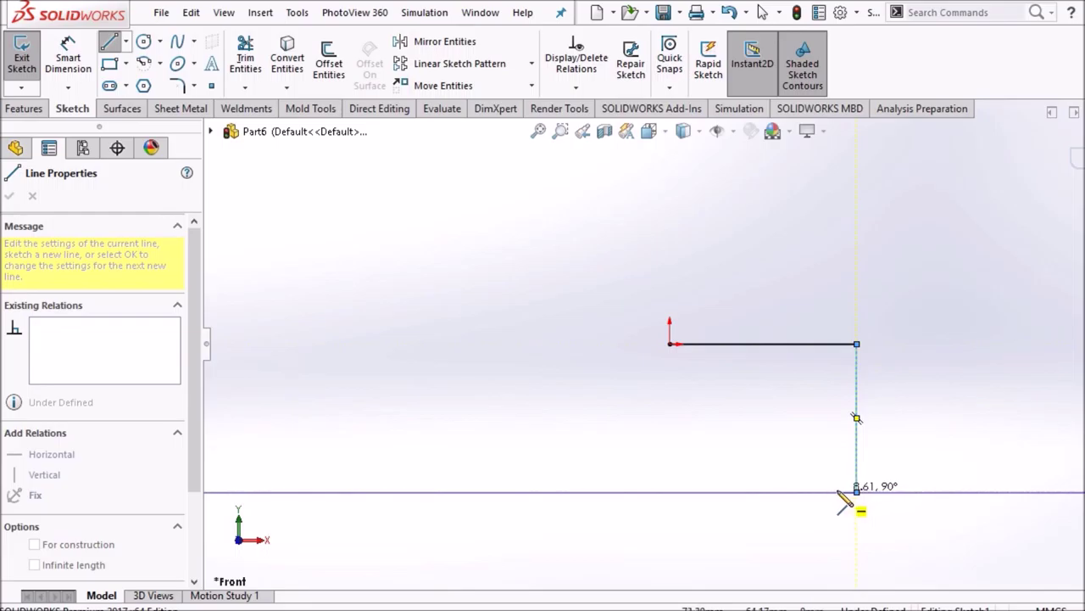
left_click(857, 491)
left_click(836, 491)
left_click(688, 367)
left_click(689, 491)
left_click(664, 491)
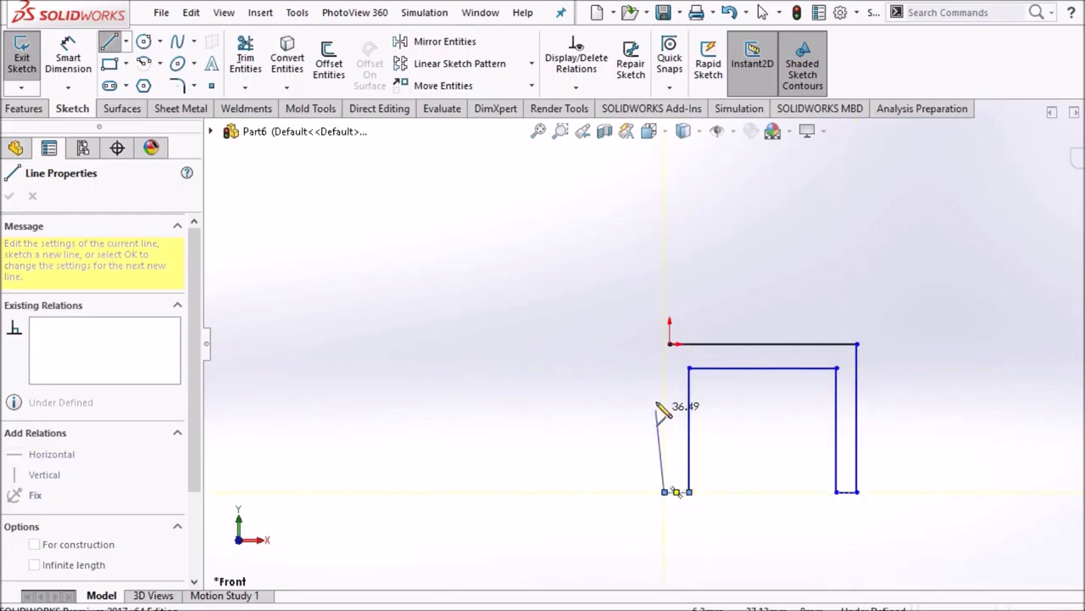
left_click(669, 344)
right_click(565, 328)
left_click(593, 330)
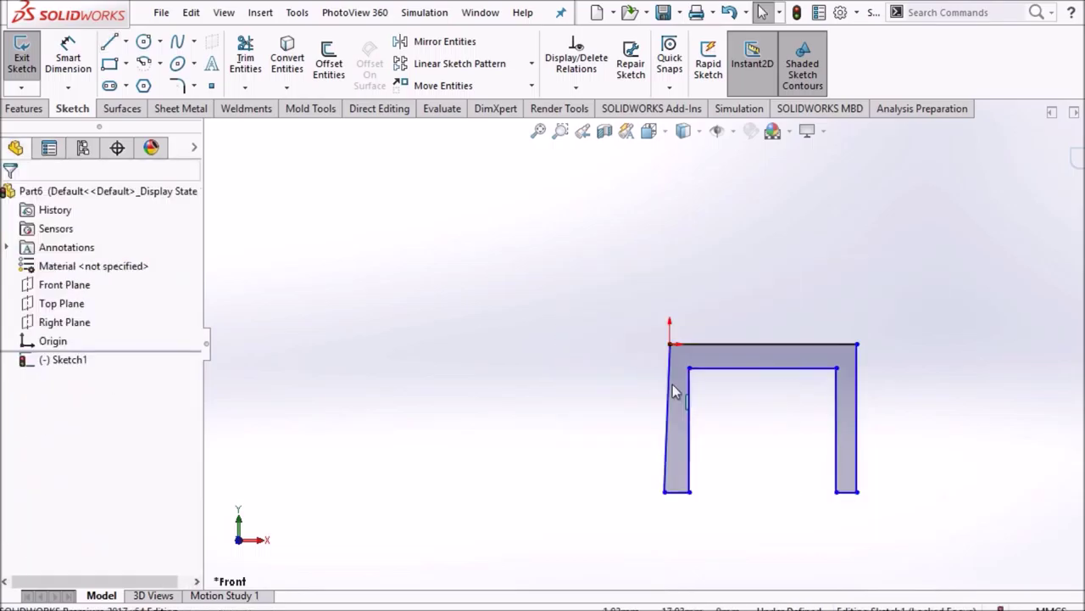
- Make the slanted left outer edge of the frame vertical
left_click(675, 386)
left_click(741, 310)
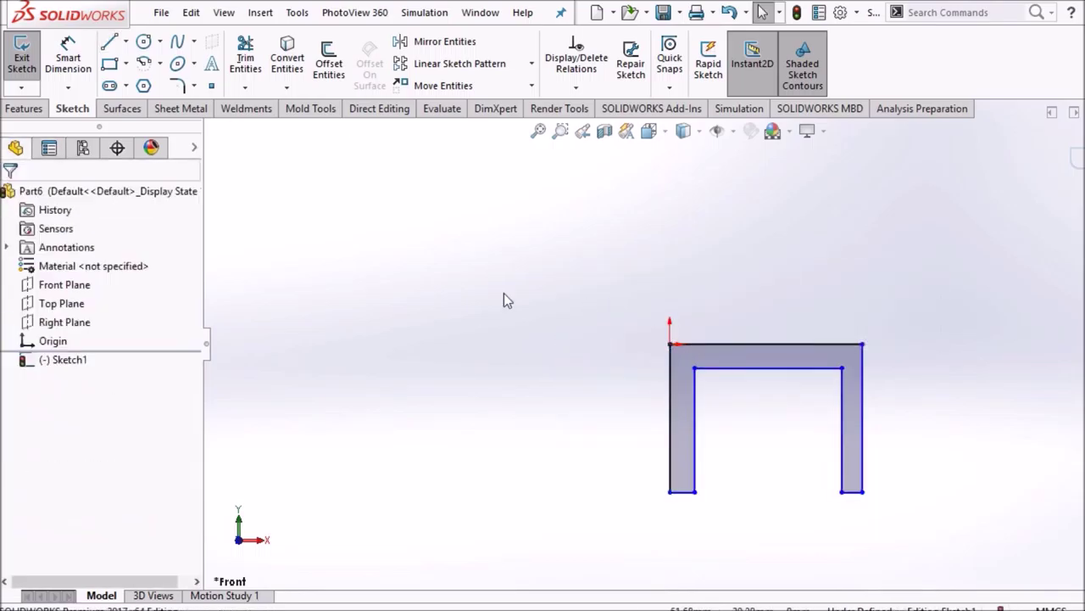
left_click(68, 60)
- Dimension the frame's top width to 440 and both outer leg heights to 385
left_click(749, 354)
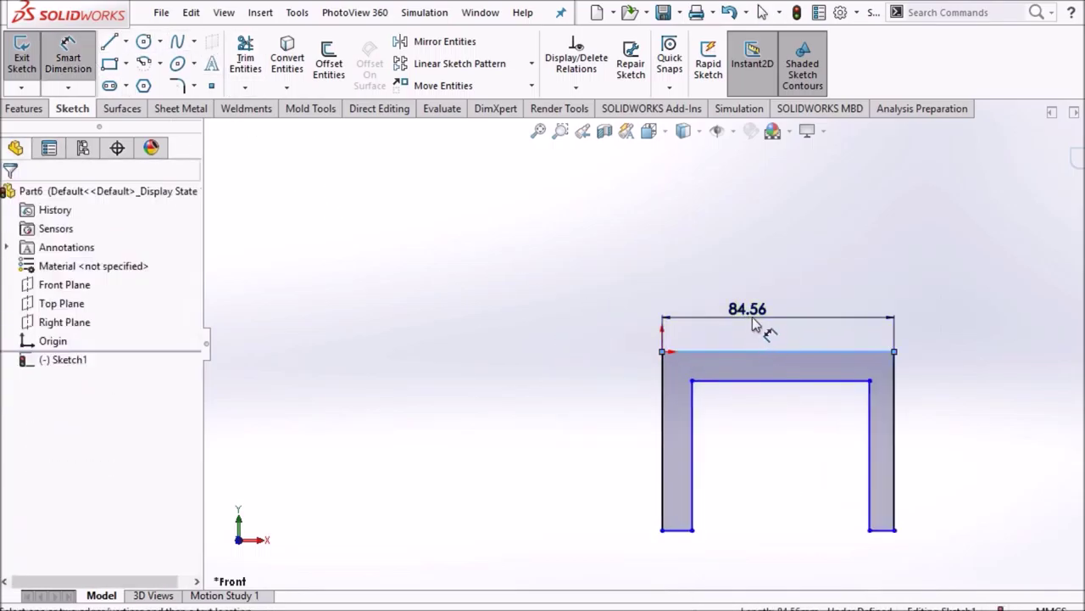
left_click(754, 320)
type("440")
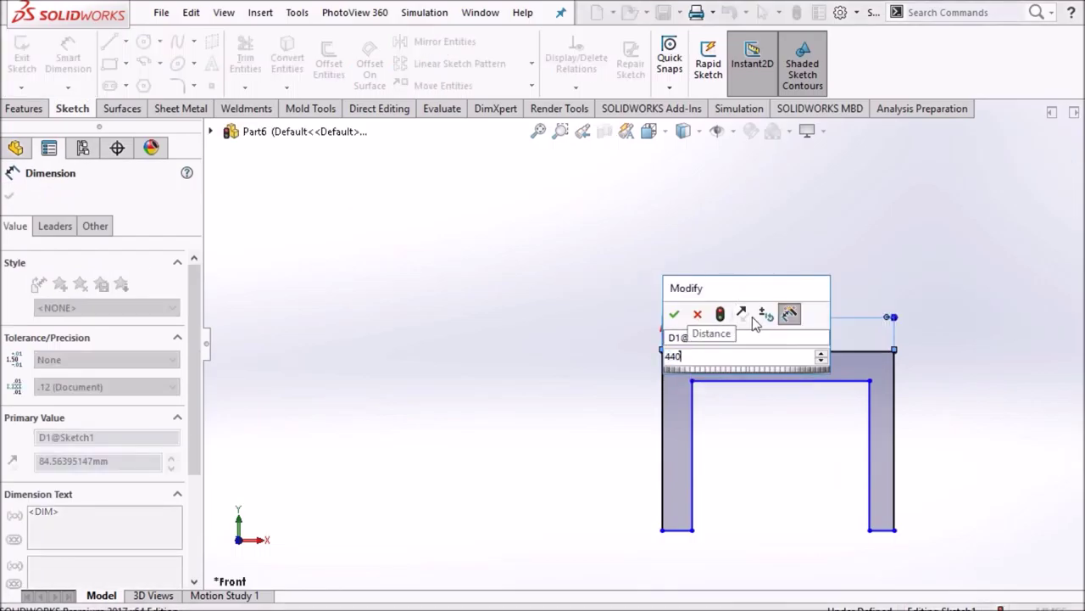
key("Return")
left_click(662, 416)
left_click(625, 424)
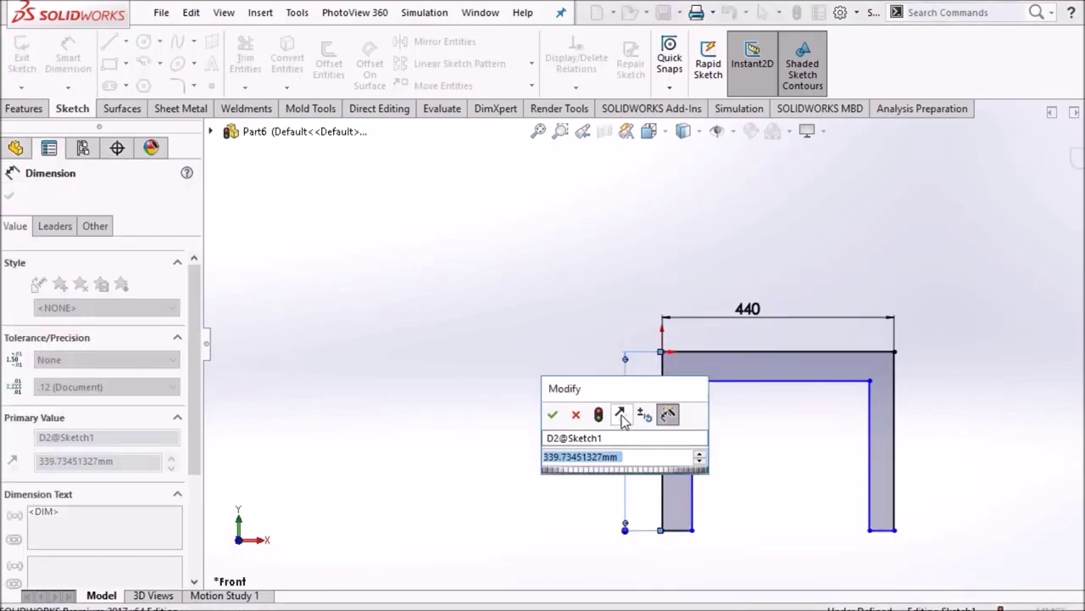
type("385")
key("Return")
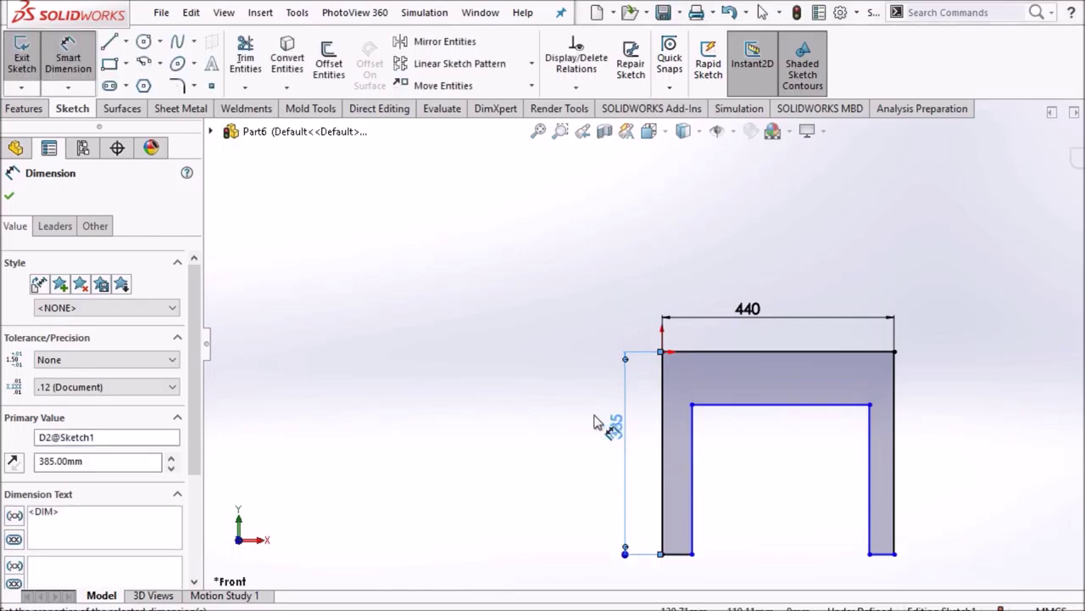
left_click(897, 477)
left_click(921, 480)
type("3")
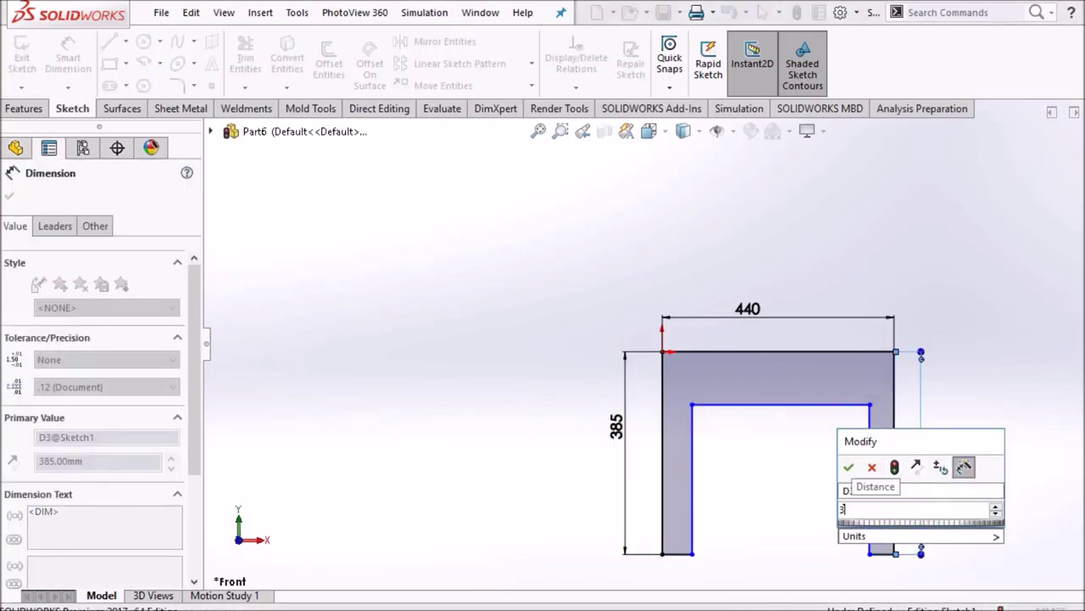
key("Return")
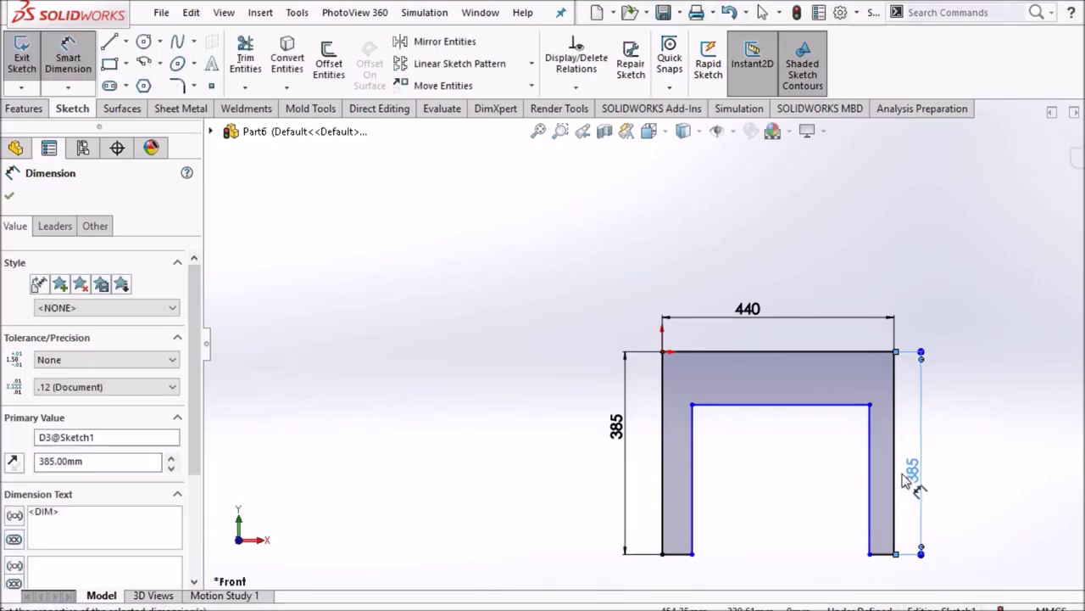
left_click(972, 490)
- Set both leg widths and the top bar thickness to 30
left_click(885, 556)
left_click(886, 573)
type("30")
key("Return")
left_click(671, 555)
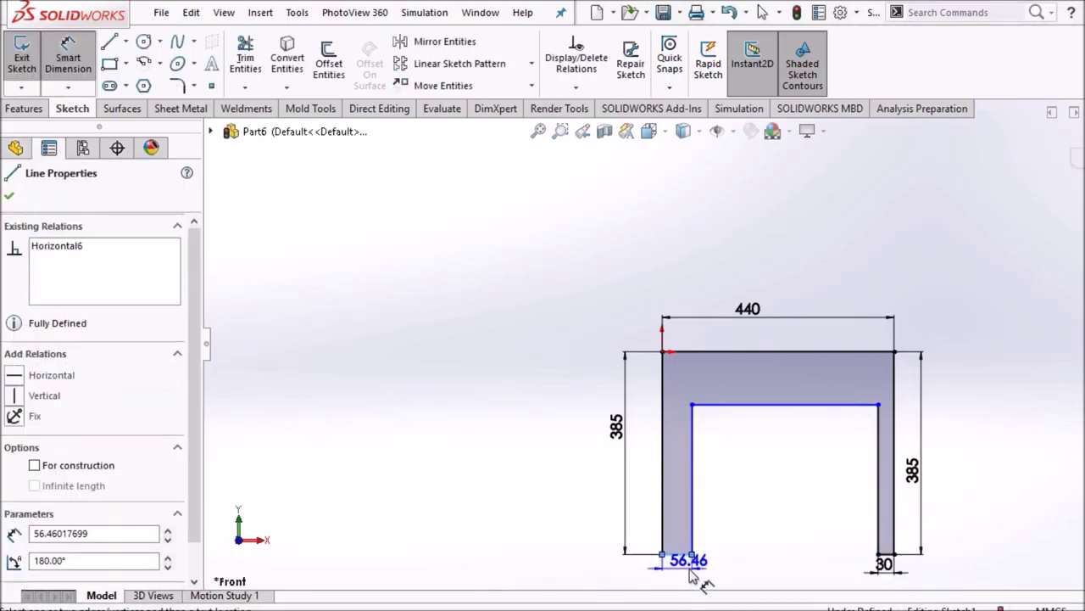
left_click(687, 570)
type("30")
key("Return")
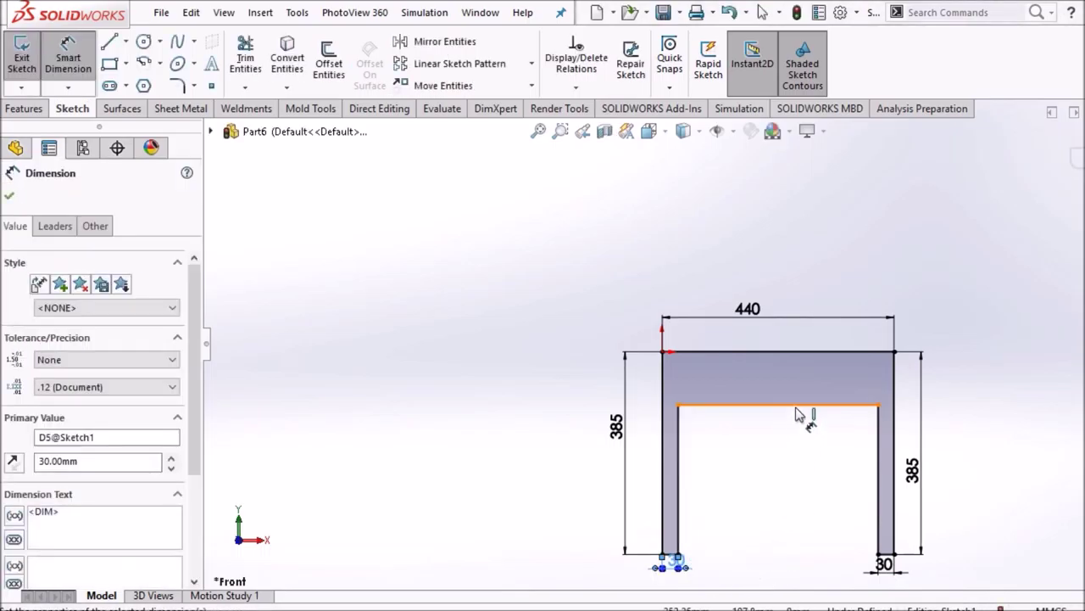
left_click(798, 406)
left_click(802, 355)
left_click(957, 400)
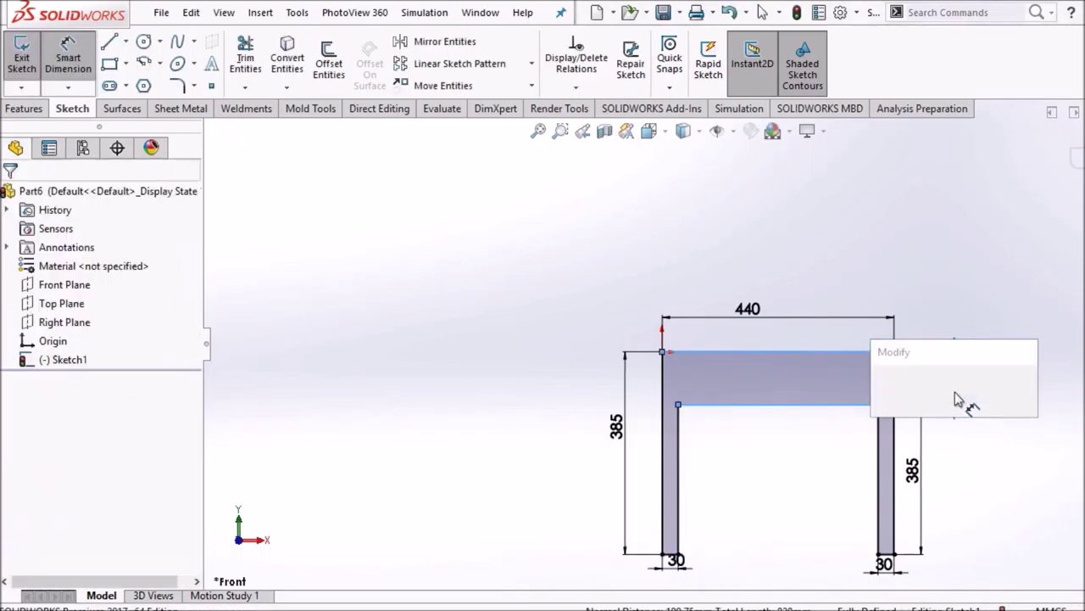
type("30")
key("Return")
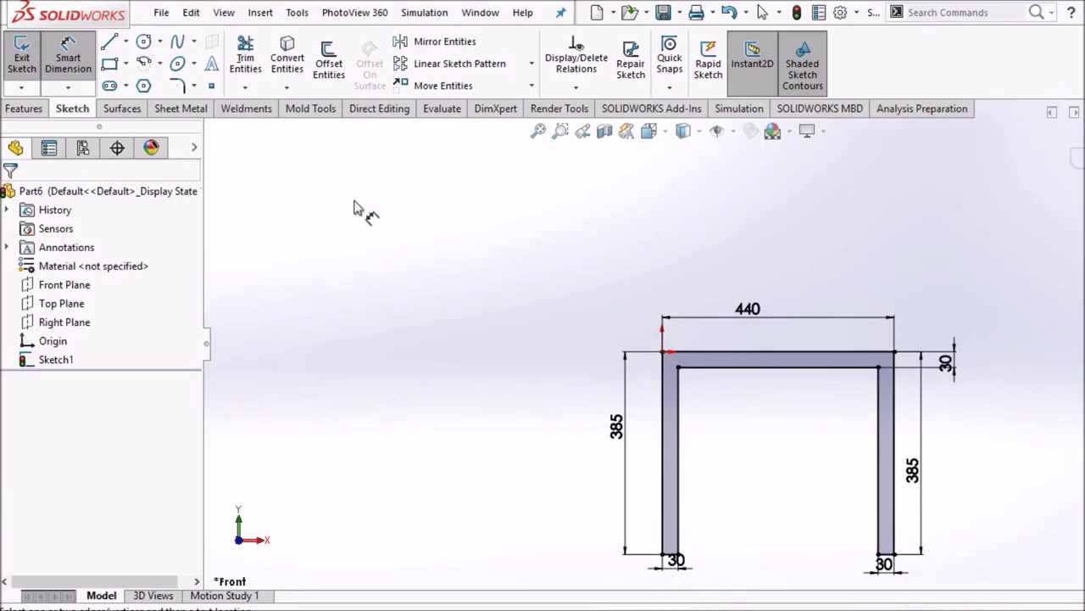
left_click(126, 43)
- Draw a slanted backrest bar rising from the frame's top-right corner
left_click(139, 64)
scroll(764, 339, "down", 2)
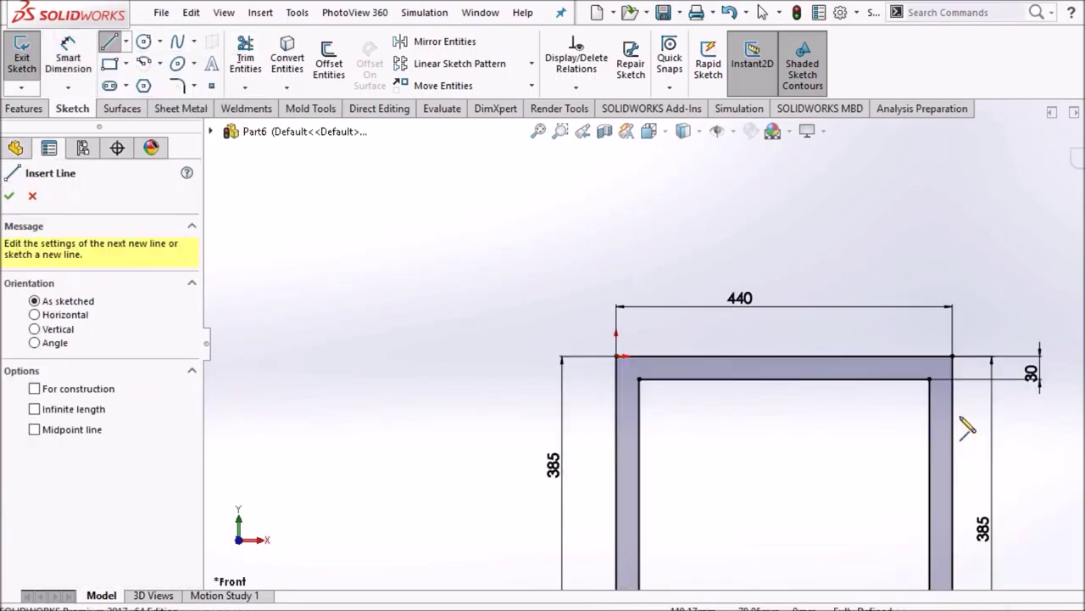
left_click(930, 379)
scroll(924, 364, "up", 3)
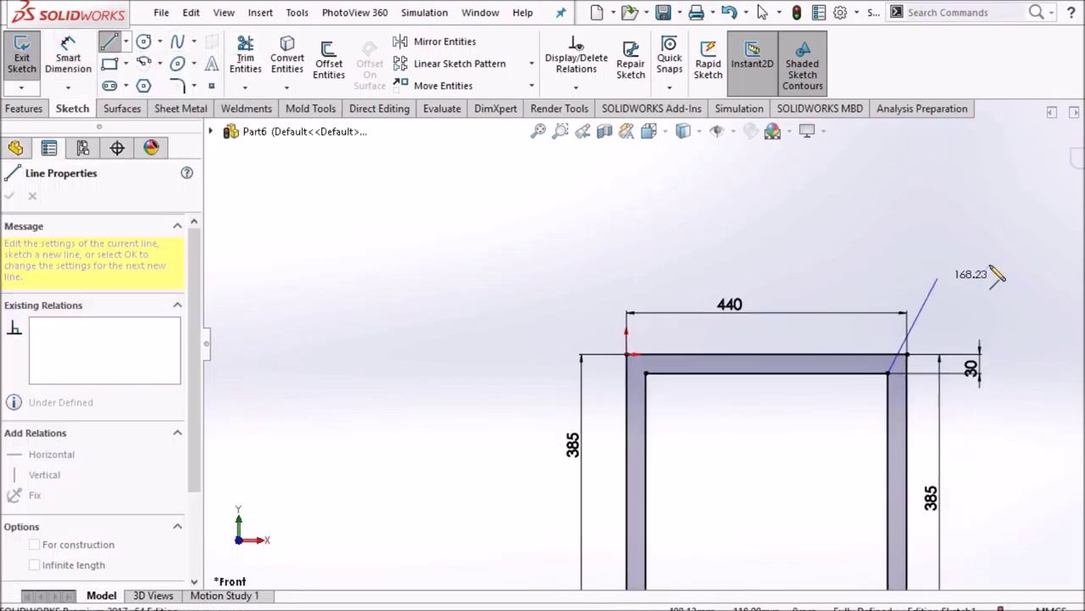
left_click(871, 175)
scroll(878, 369, "down", 3)
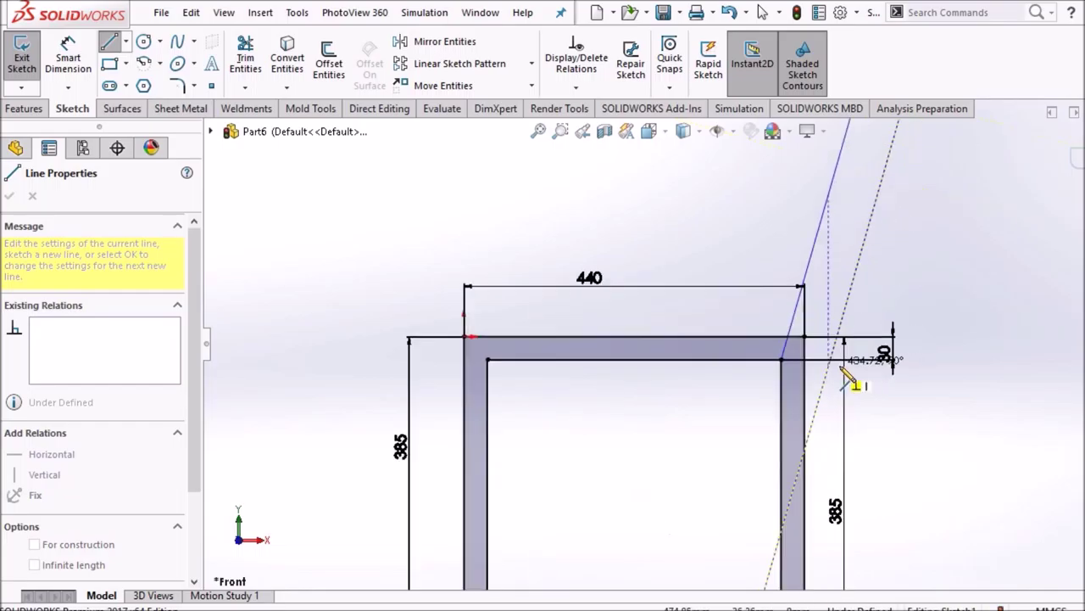
left_click(805, 360)
key("Escape")
- Make the two slanted backrest lines parallel
scroll(780, 248, "up", 3)
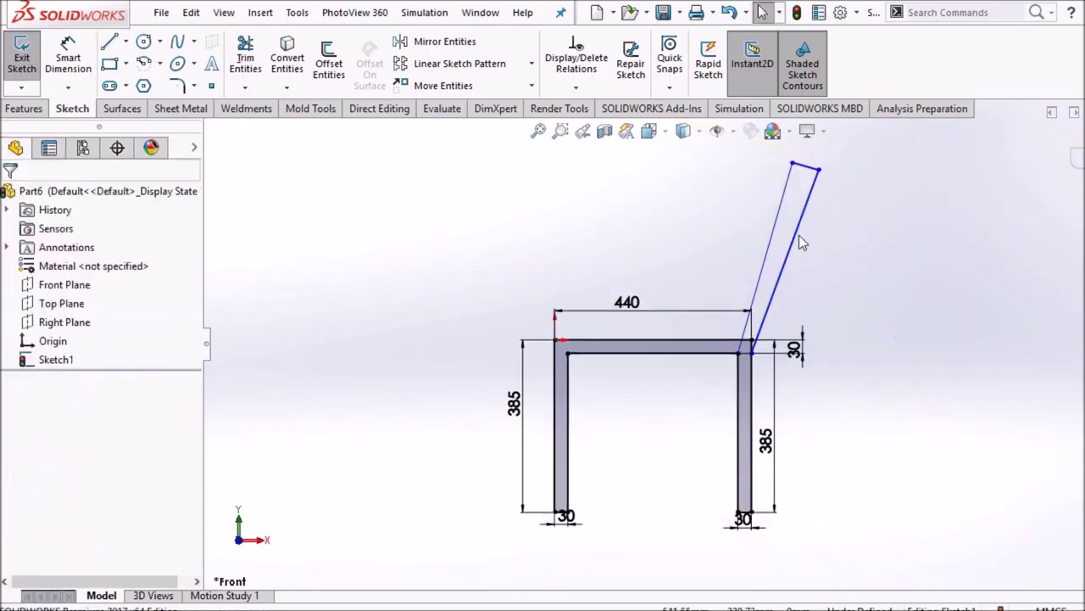
left_click(799, 224)
left_click(780, 213, "ctrl")
left_click(45, 552)
left_click(448, 286)
- Set the backrest angle to 100° from the top horizontal line
left_click(68, 58)
scroll(587, 227, "down", 3)
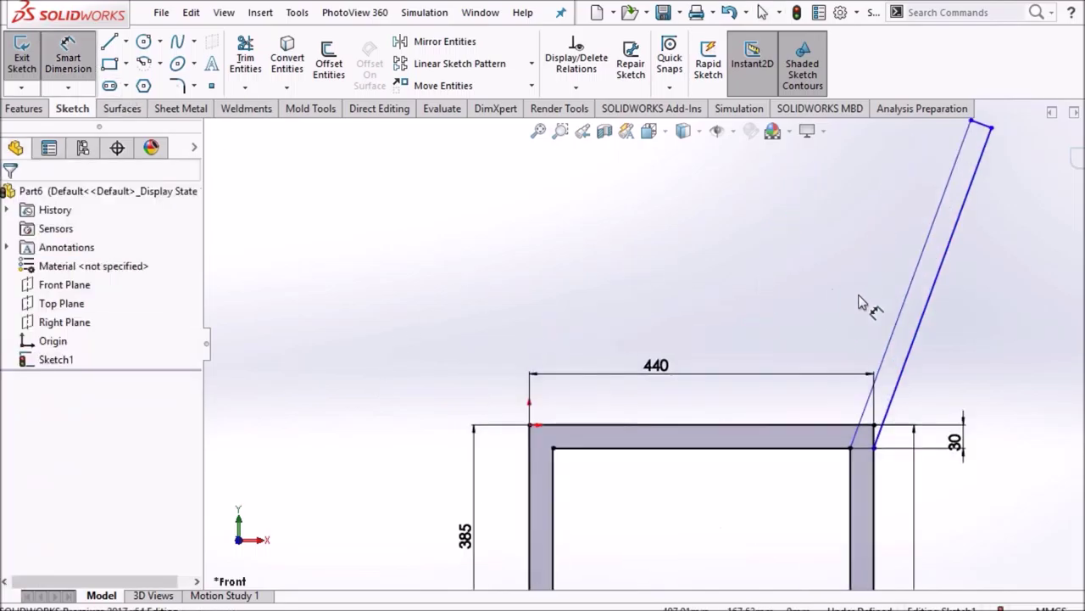
left_click(905, 316)
left_click(752, 424)
left_click(791, 335)
type("100")
key("Return")
key("Escape")
- Dimension the backrest height above the seat's top line to 440
key("f")
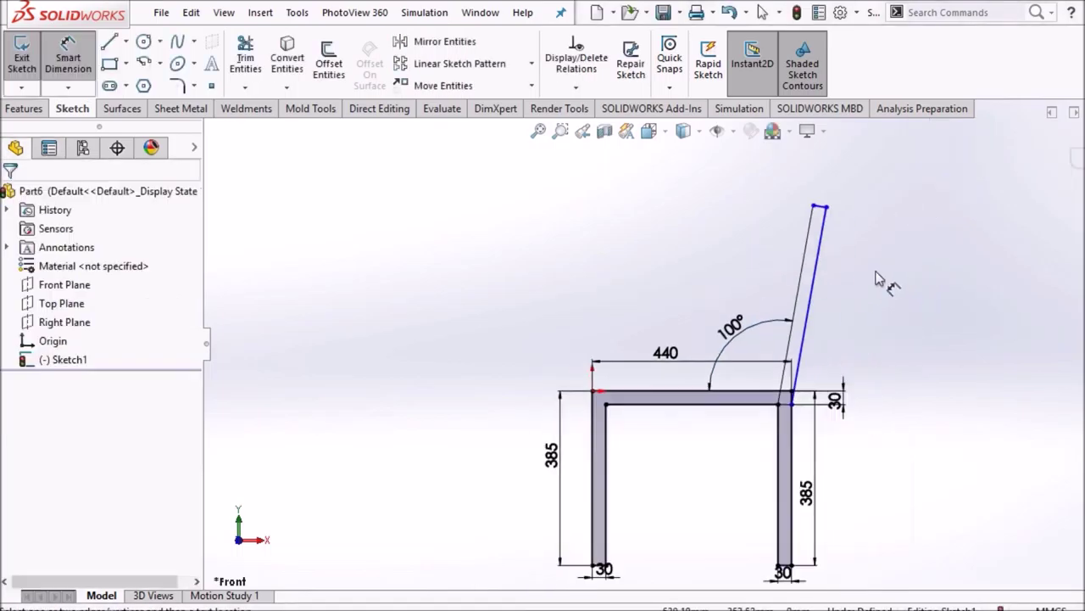
left_click(815, 207)
left_click(758, 391)
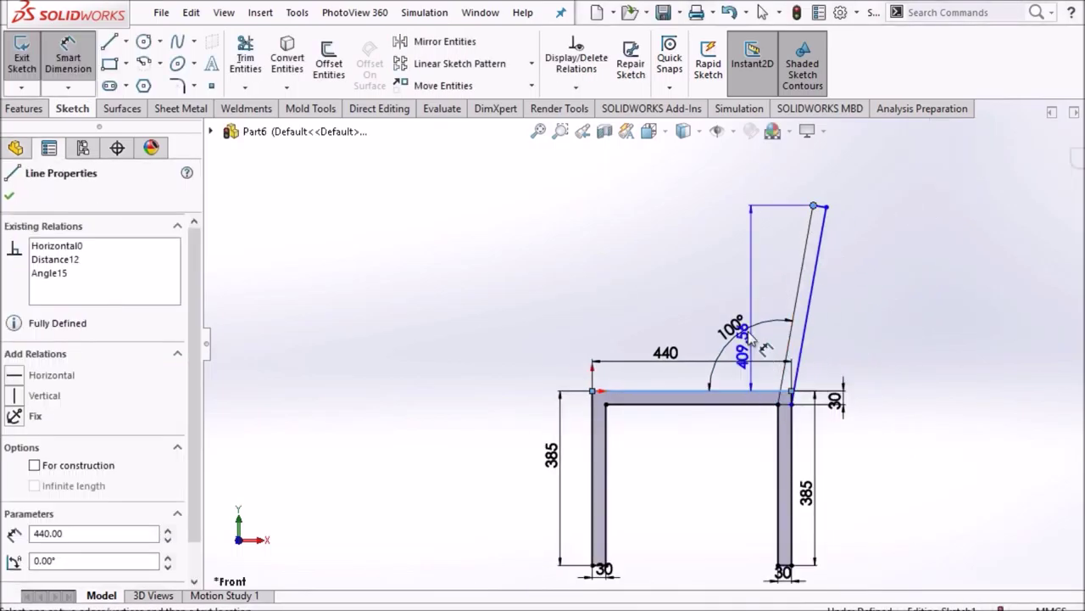
left_click(732, 290)
type("440")
key("Return")
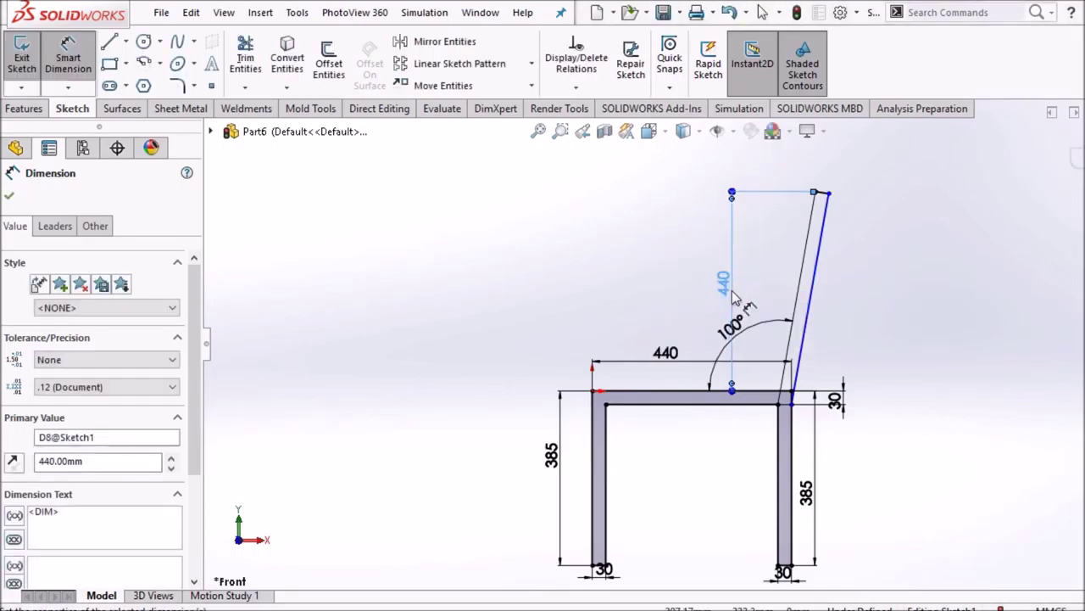
key("Escape")
- Set the backrest's top edge width to 30 and stop dimensioning
scroll(848, 346, "down", 3)
scroll(816, 297, "up", 1)
left_click(777, 164)
left_click(799, 158)
type("30")
key("Return")
right_click(419, 178)
left_click(473, 273)
- Trim away the overlapping line ends at the frame corner
left_click(245, 57)
scroll(766, 432, "down", 3)
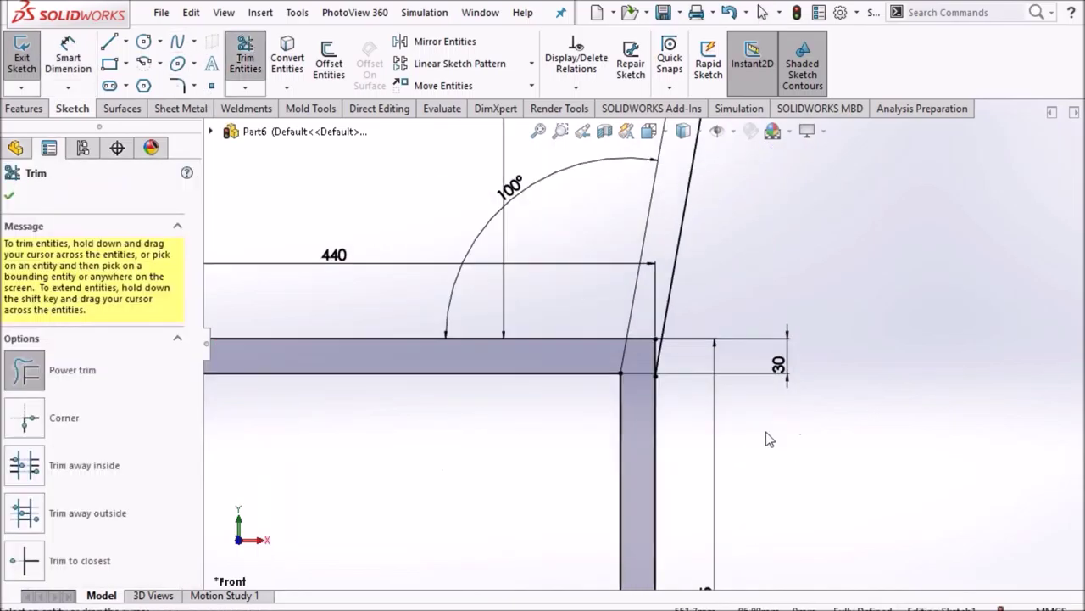
scroll(651, 342, "down", 2)
mouse_move(649, 339)
left_mouse_down()
mouse_move(662, 360)
mouse_move(630, 370)
left_mouse_up()
scroll(605, 366, "up", 3)
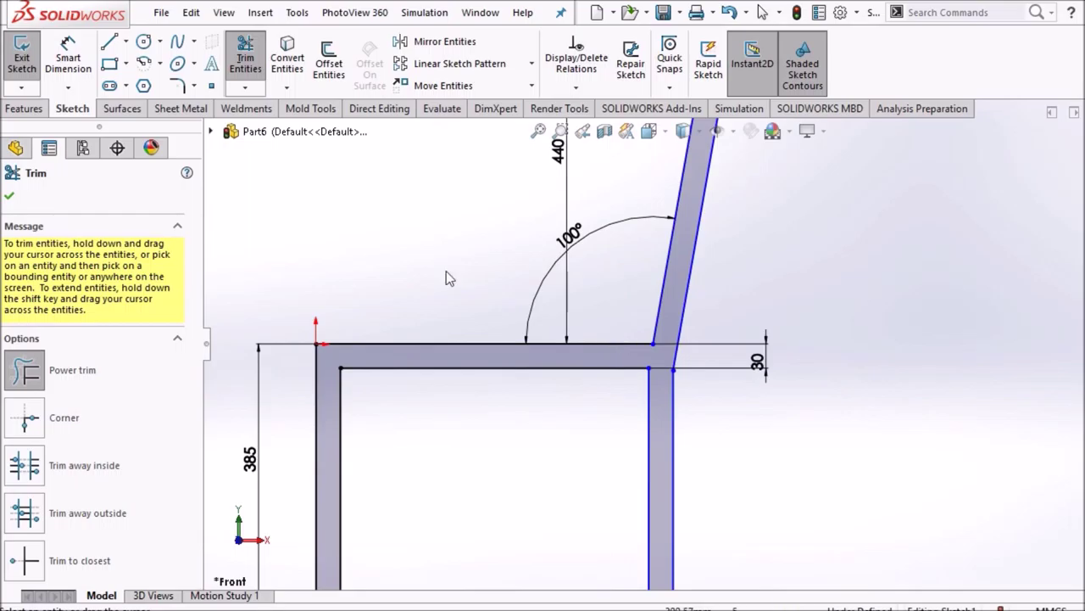
left_click(16, 195)
- Dimension the inner seat edge at 380 and the right leg's inner edge at 352.38
left_click(80, 68)
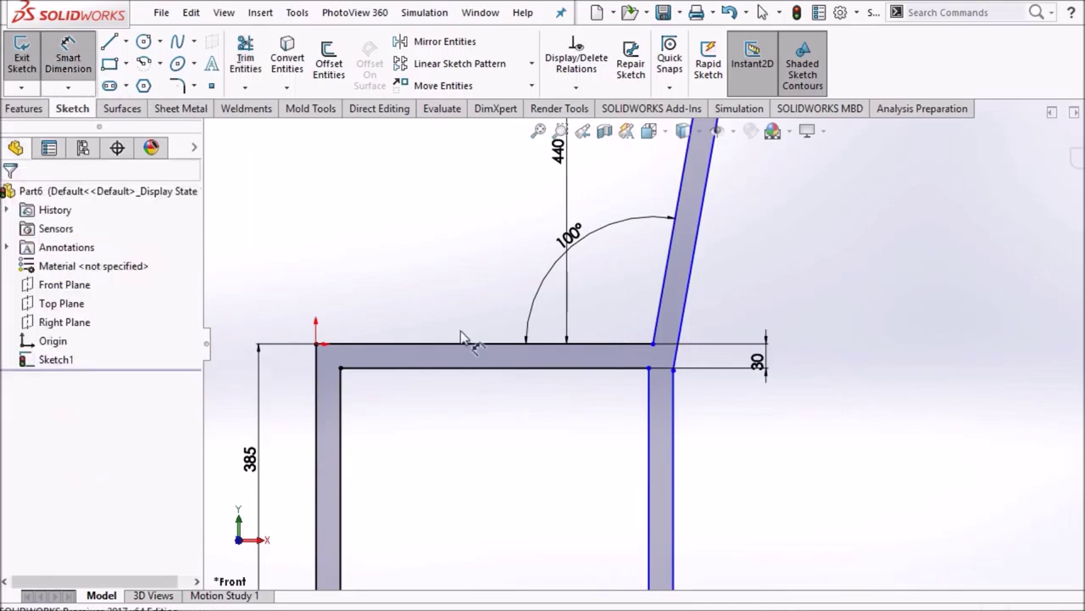
left_click(591, 373)
left_click(581, 405)
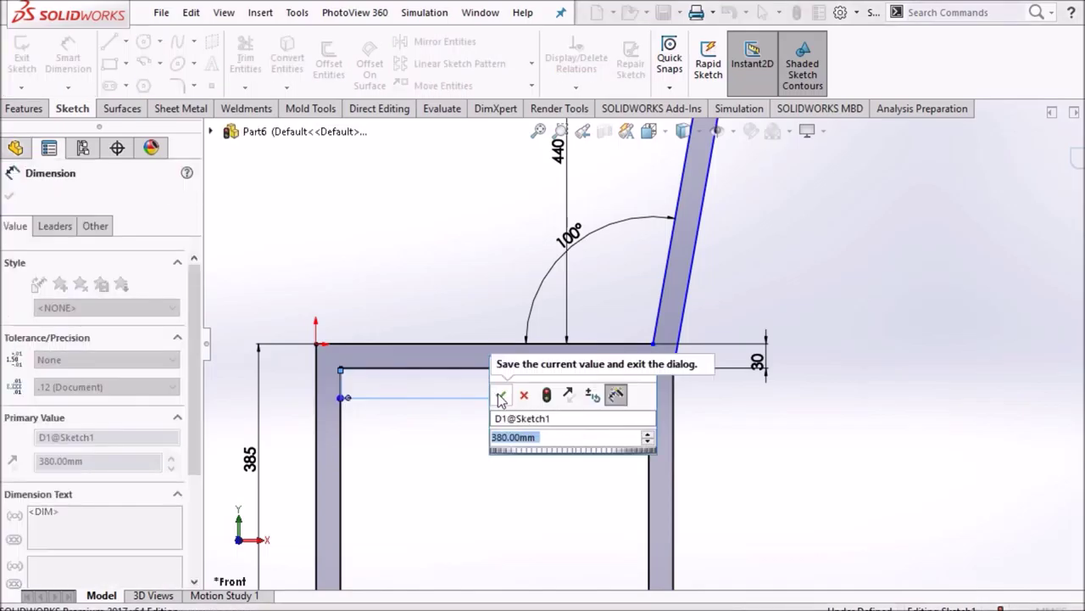
left_click(501, 399)
left_click(676, 432)
left_click(720, 443)
left_click(660, 430)
- Dimension the seat's top edge at 415.29 and end dimensioning
scroll(653, 382, "down", 3)
scroll(692, 305, "up", 2)
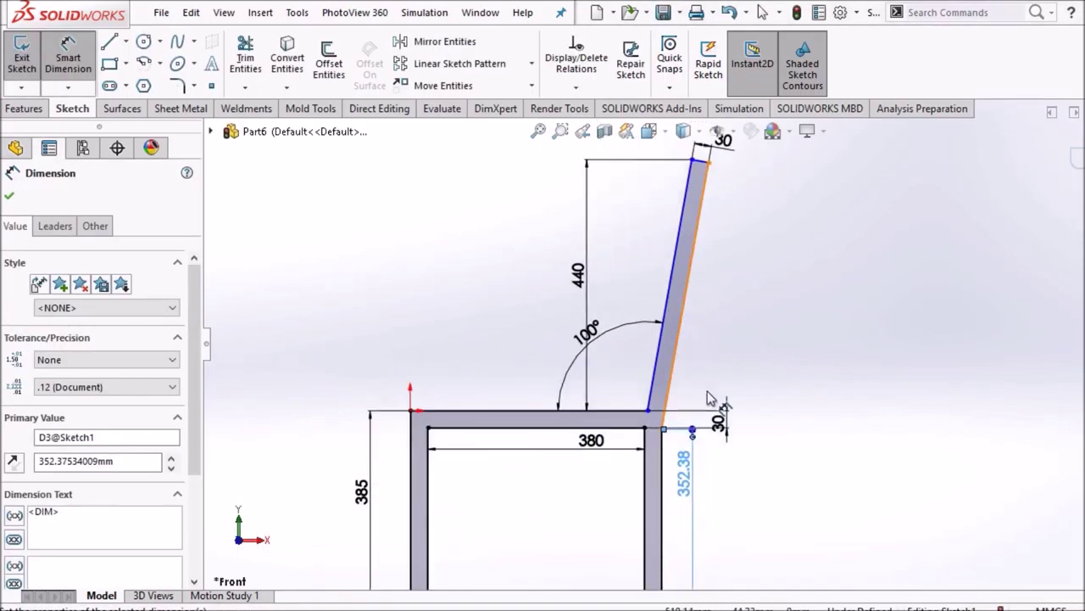
key("Escape")
scroll(670, 450, "down", 3)
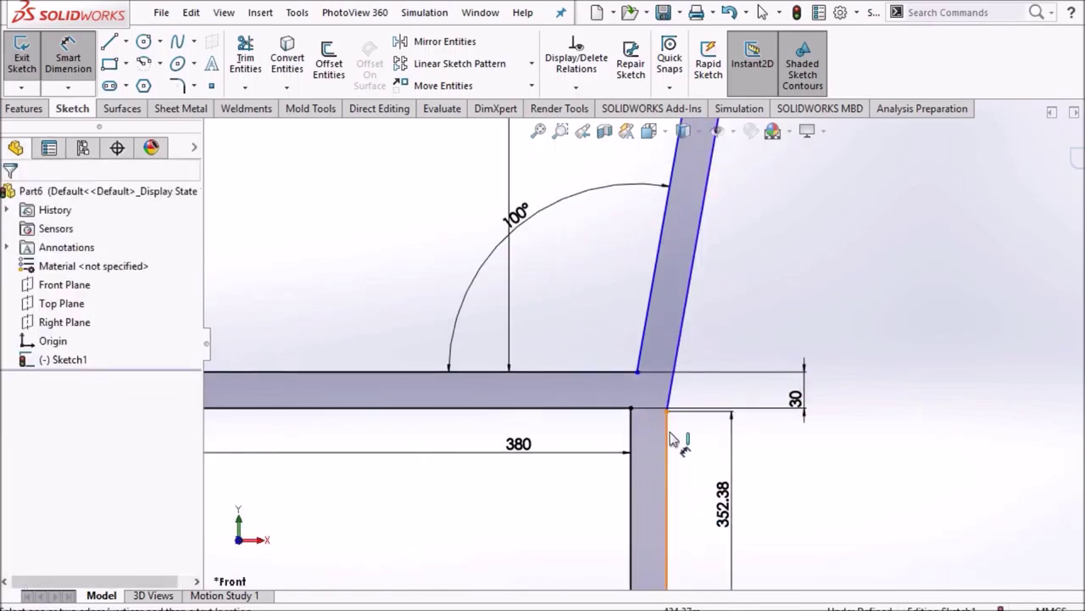
scroll(670, 437, "down", 2)
scroll(670, 428, "up", 2)
left_click(609, 314)
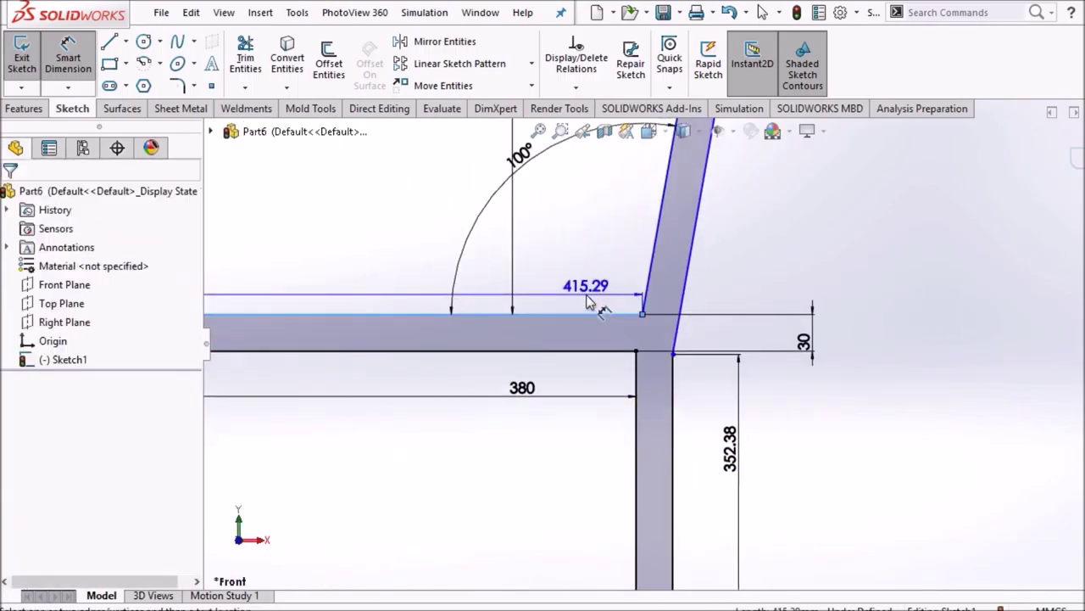
left_click(568, 304)
left_click(518, 291)
scroll(670, 335, "up", 3)
key("Escape")
right_click(880, 335)
left_click(916, 382)
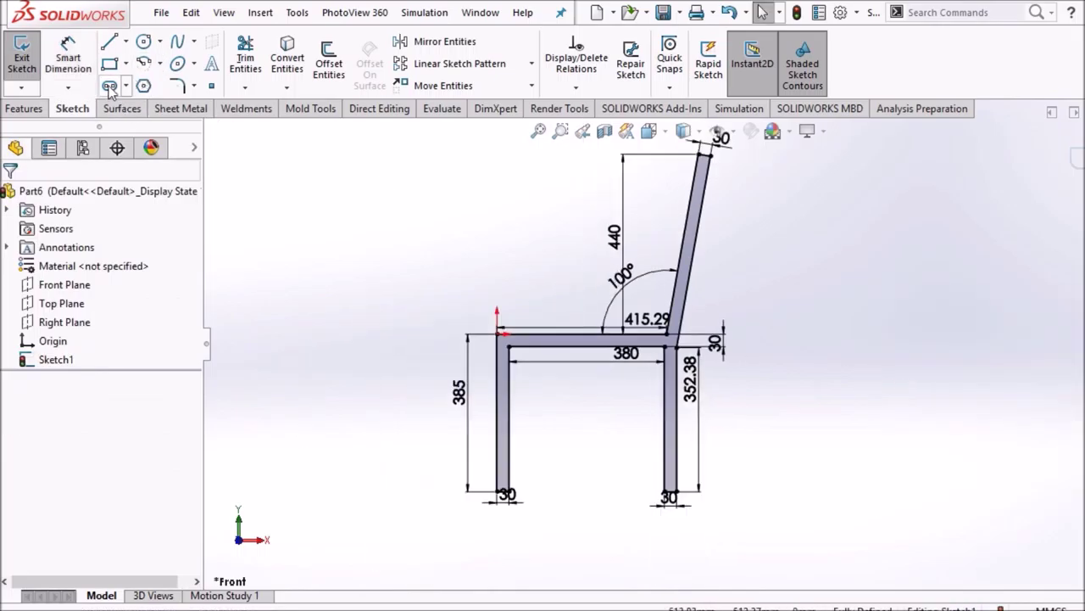
- Draw a corner rectangle crossbar spanning between the left and right legs
left_click(125, 63)
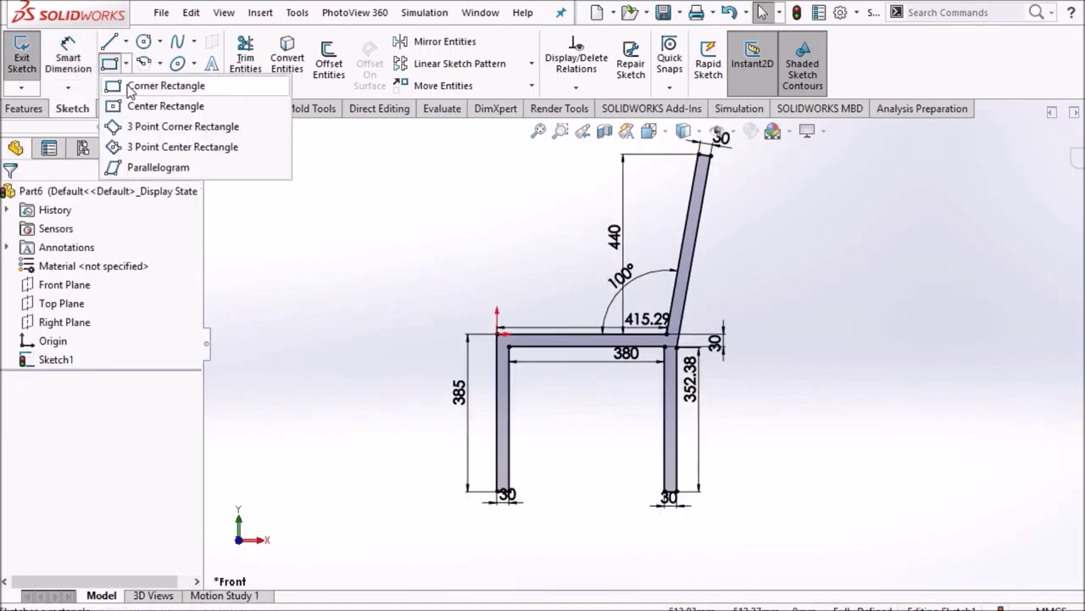
left_click(145, 85)
scroll(531, 458, "down", 4)
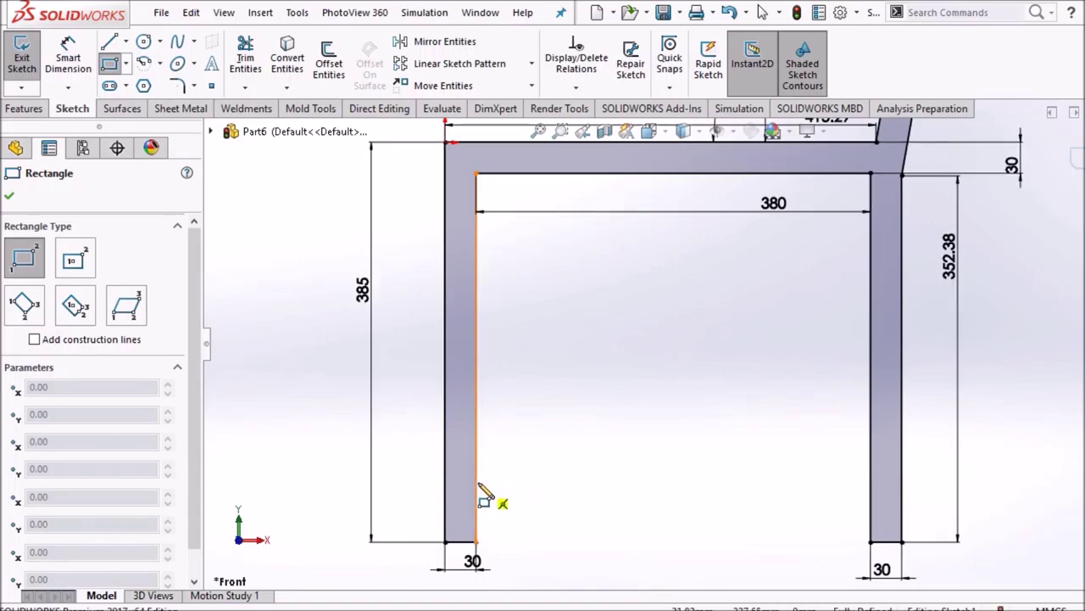
left_click(476, 483)
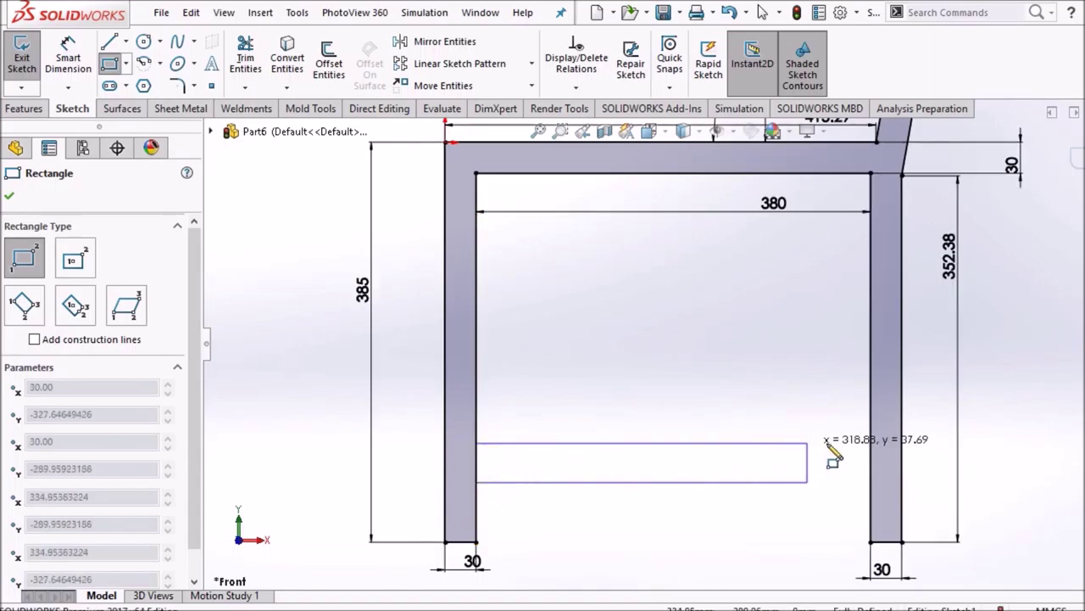
left_click(871, 446)
right_click(641, 351)
left_click(666, 360)
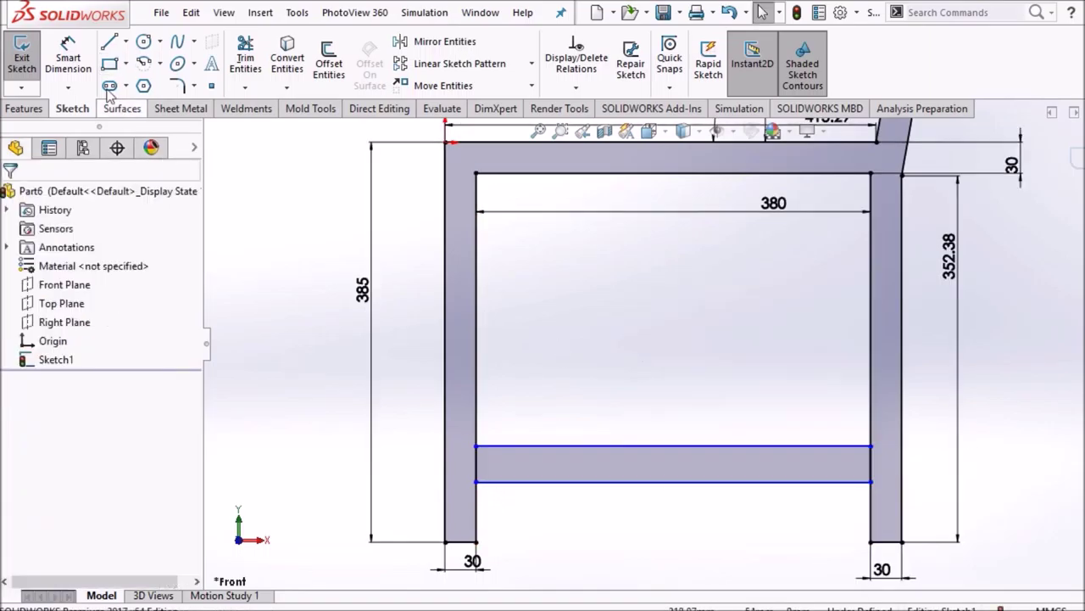
- Dimension the crossbar's bottom edge 110 above the legs' bottoms
left_click(67, 51)
scroll(569, 484, "down", 3)
left_click(487, 437)
scroll(506, 482, "up", 2)
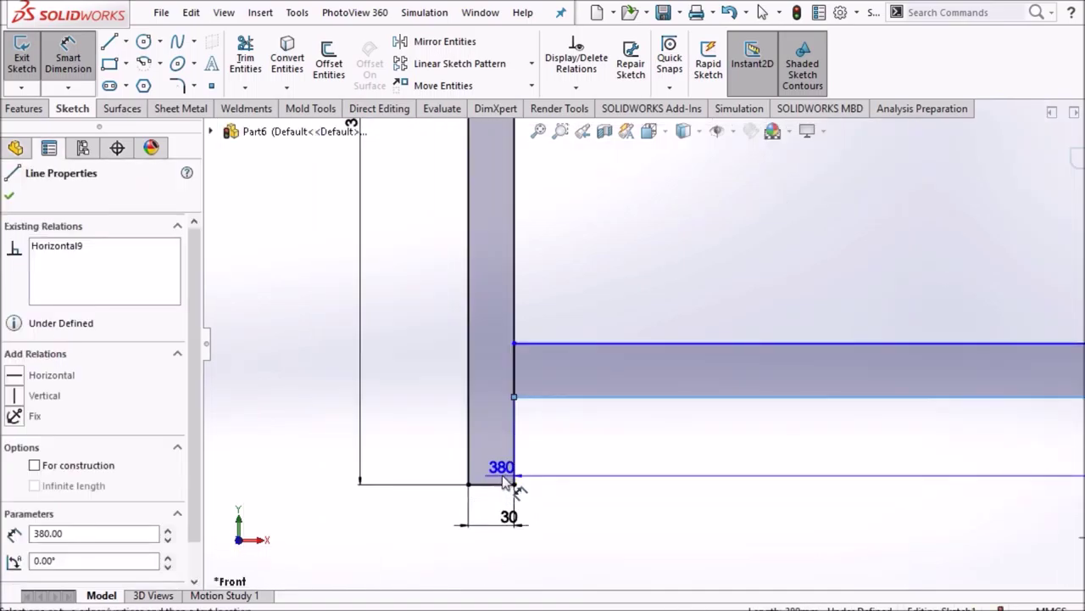
left_click(568, 396)
left_click(571, 472)
type("110")
key("Return")
right_click(628, 231)
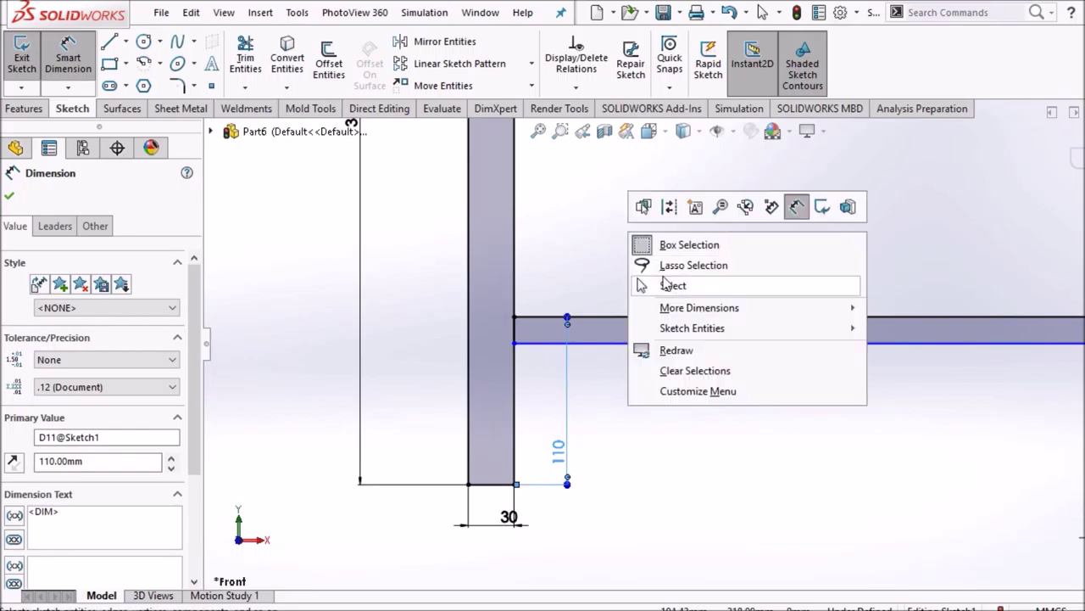
left_click(664, 284)
- Raise the crossbar's top edge and dimension its thickness to 30
left_click_drag(691, 344, 691, 291)
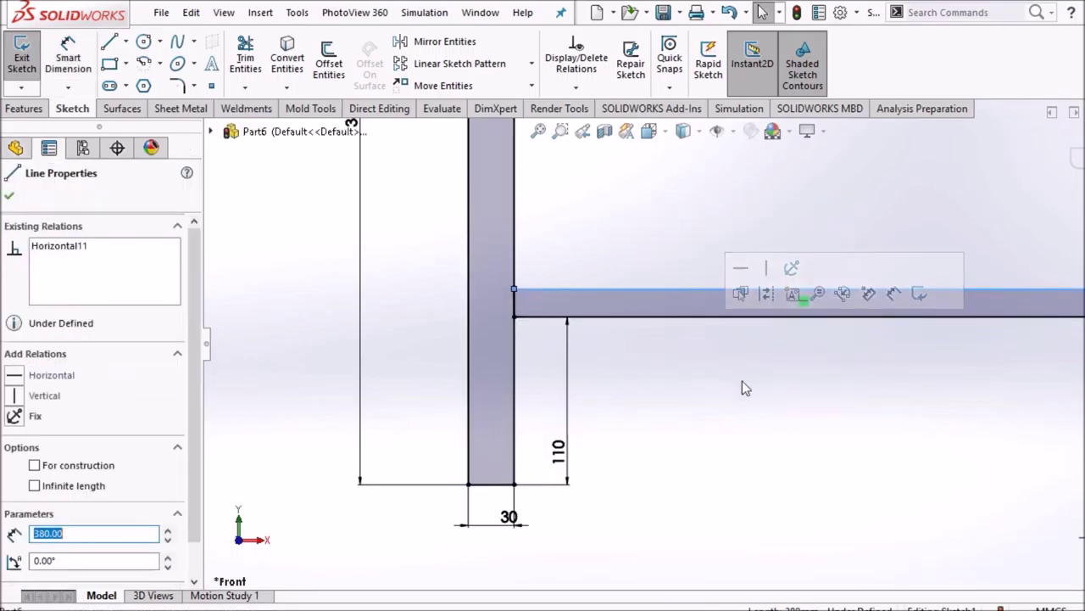
left_click(830, 421)
left_click(86, 73)
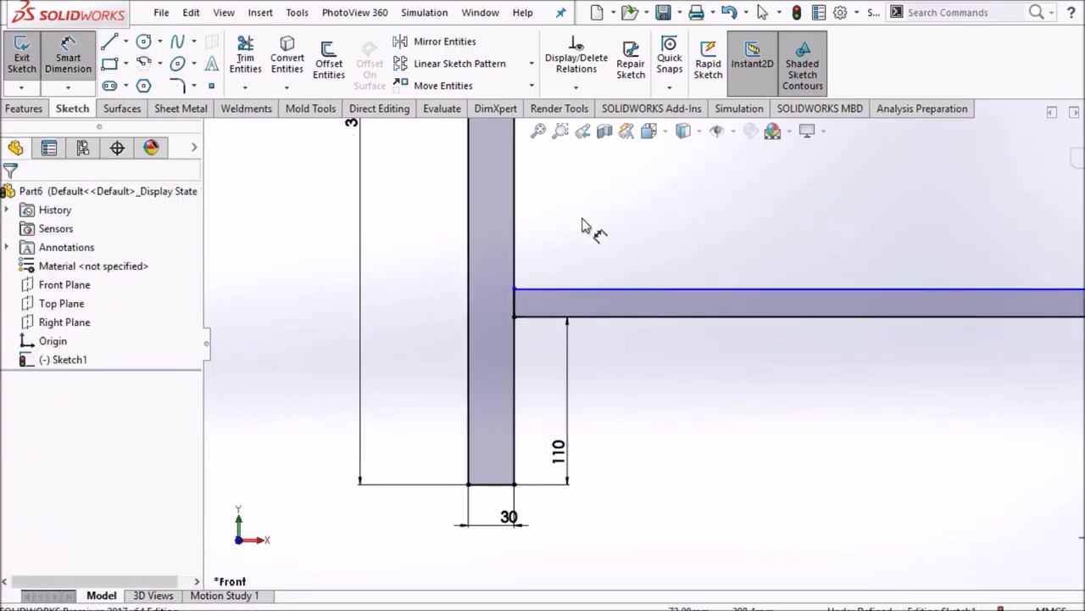
left_click(654, 316)
left_click(657, 290)
left_click(670, 275)
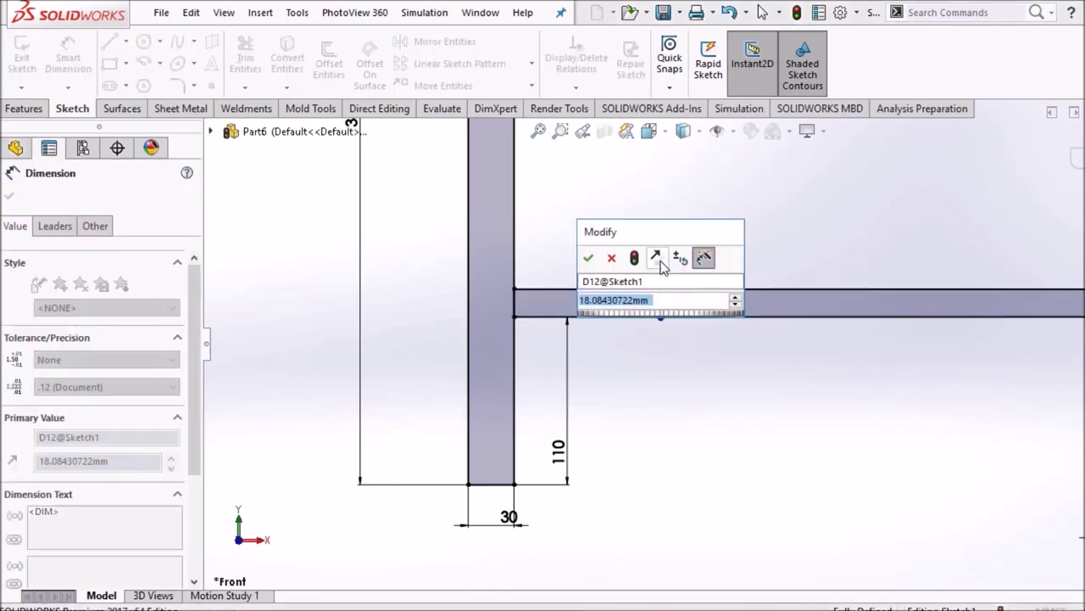
type("30")
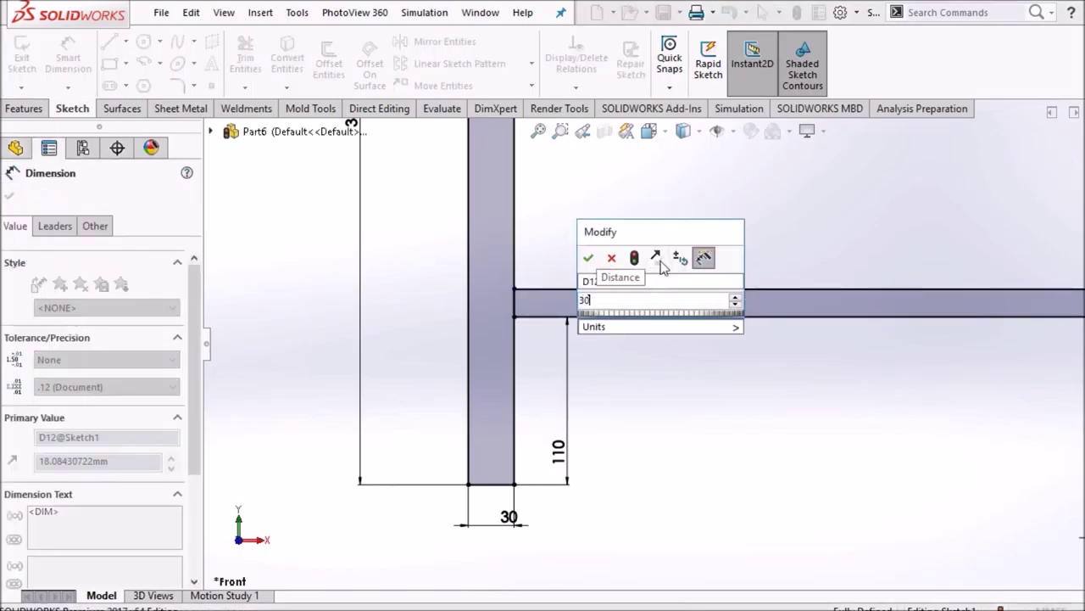
key("Return")
- Trim away the leg edge segments that overlap the crossbar
scroll(918, 323, "down", 2)
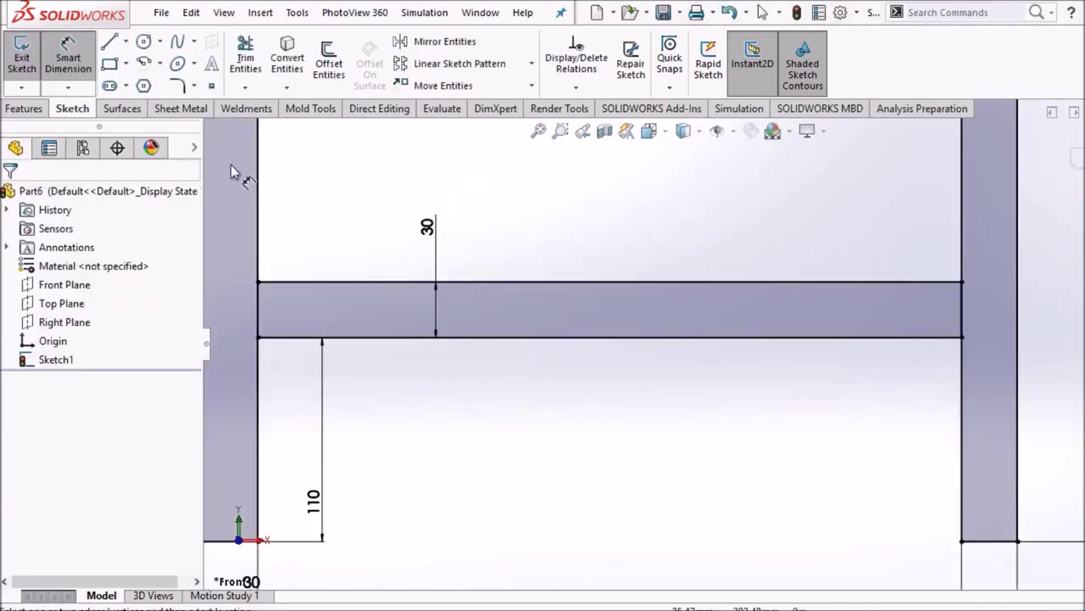
left_click(245, 57)
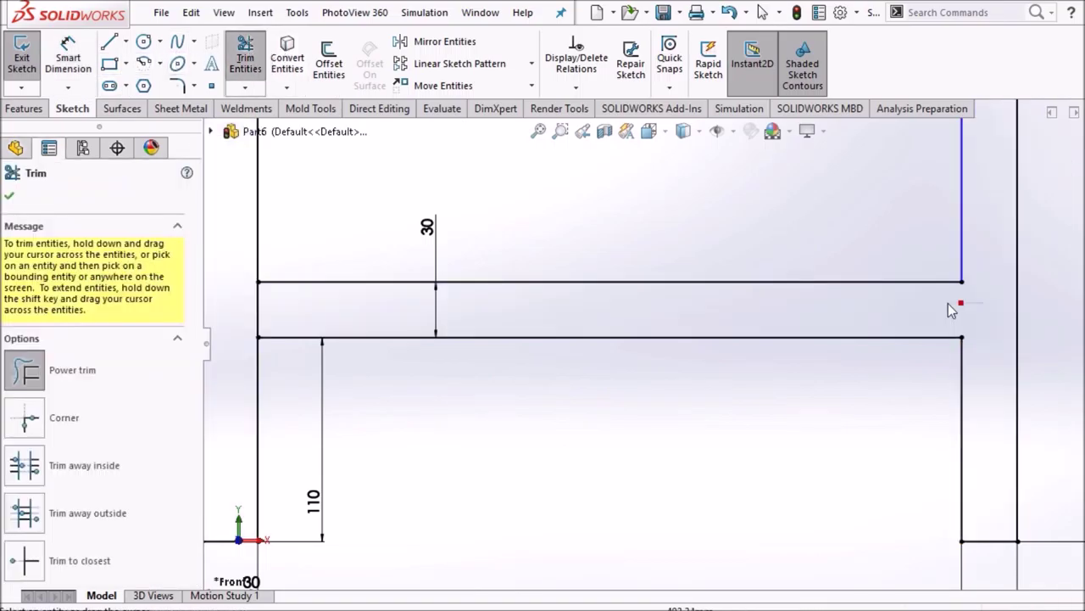
scroll(682, 343, "up", 2)
left_click_drag(404, 318, 308, 281)
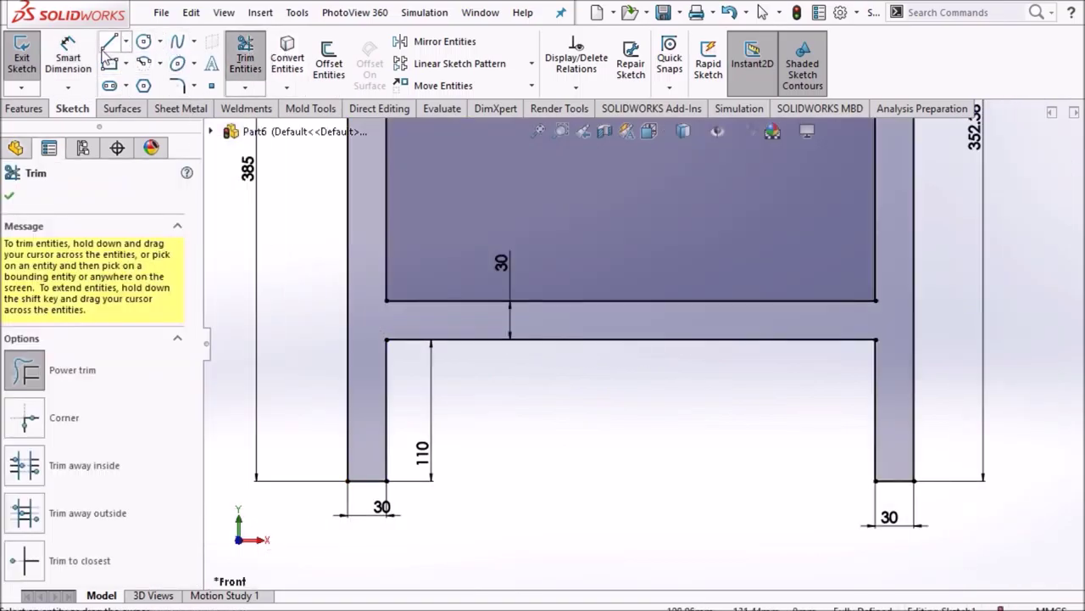
scroll(678, 441, "up", 3)
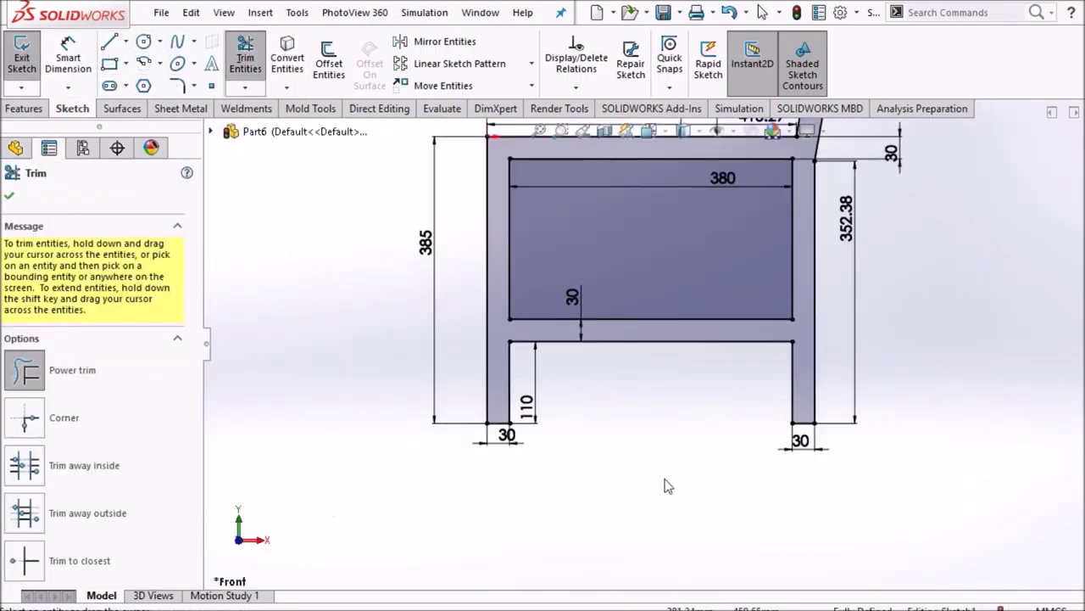
left_click(9, 196)
- Extrude the chair-frame sketch 30 mm into a solid, Boss-Extrude1
left_click(25, 109)
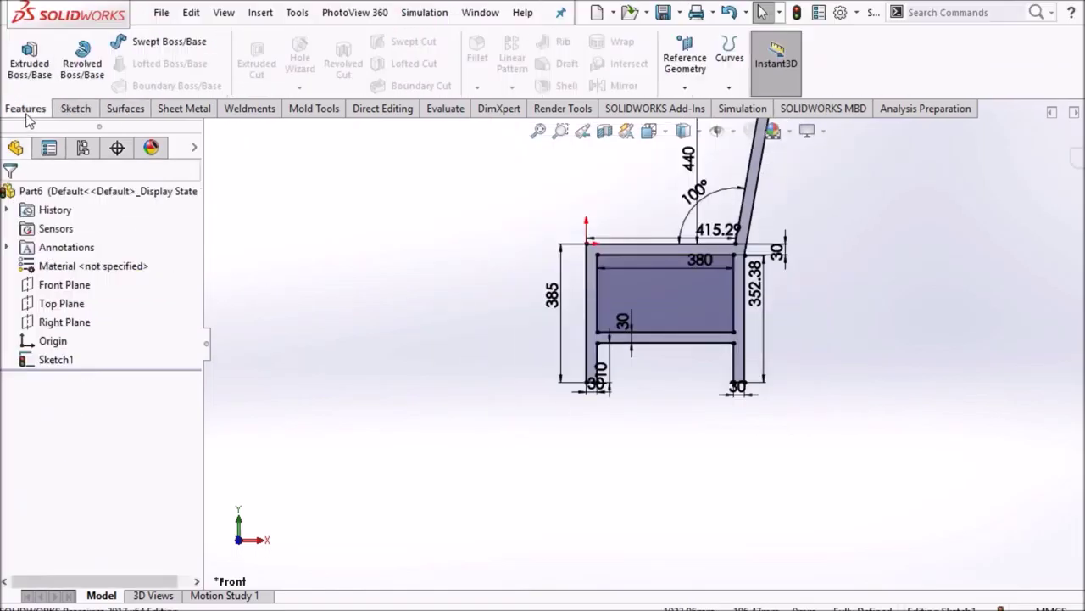
left_click(30, 61)
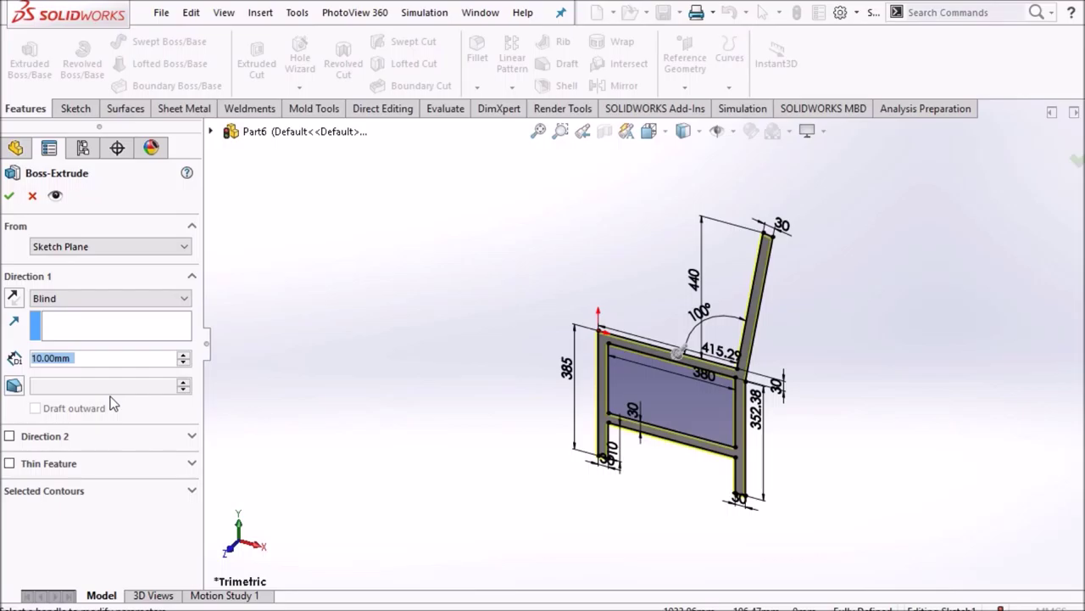
type("3")
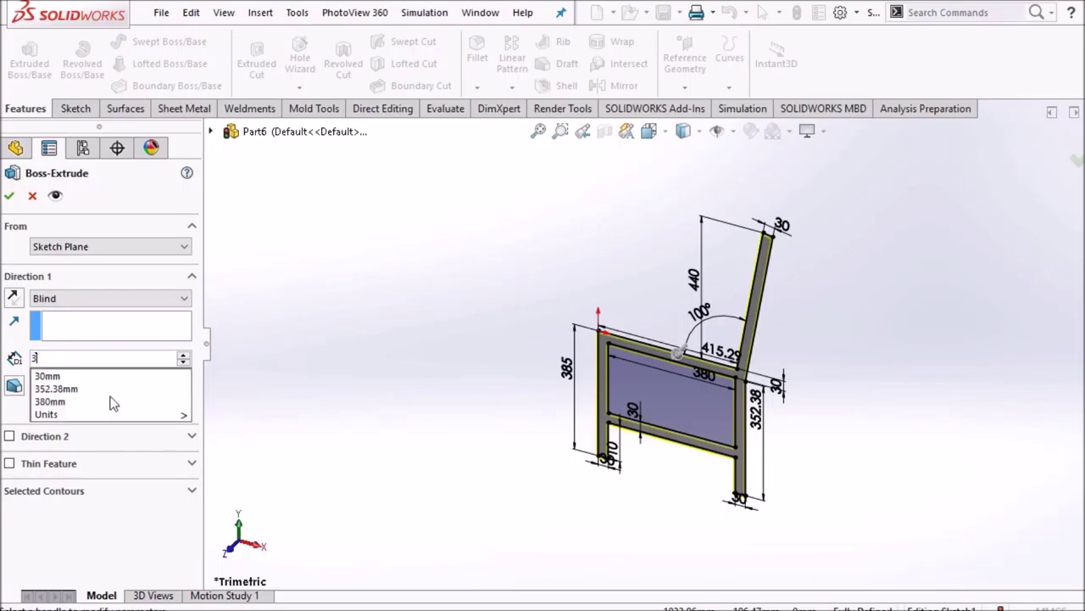
type("0")
key("Return")
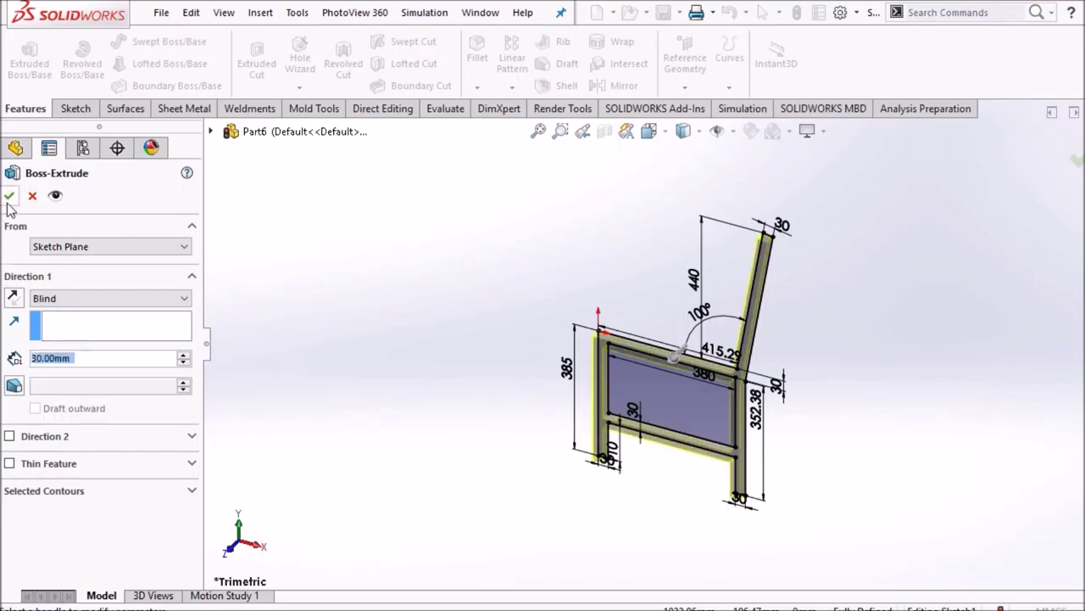
left_click(9, 197)
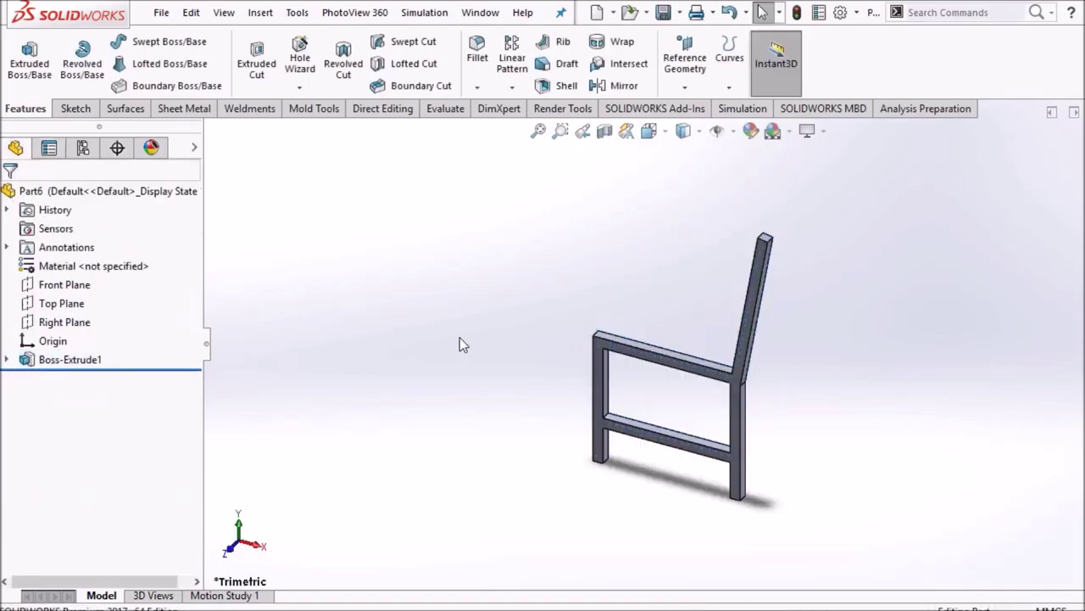
- Switch to the Front view and bring up the frame's front-face options
left_click(648, 131)
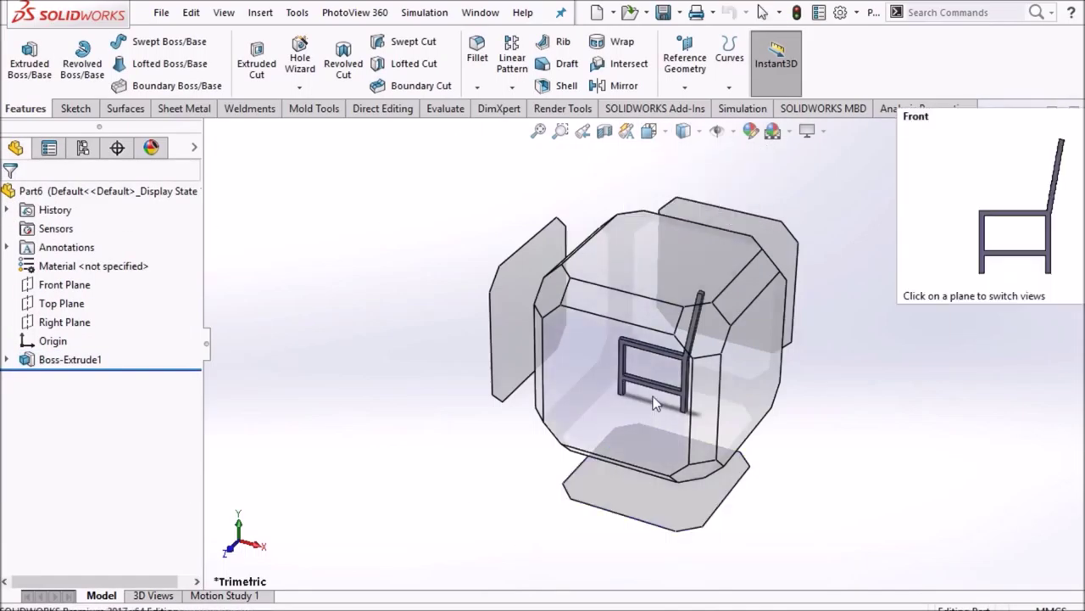
left_click(650, 396)
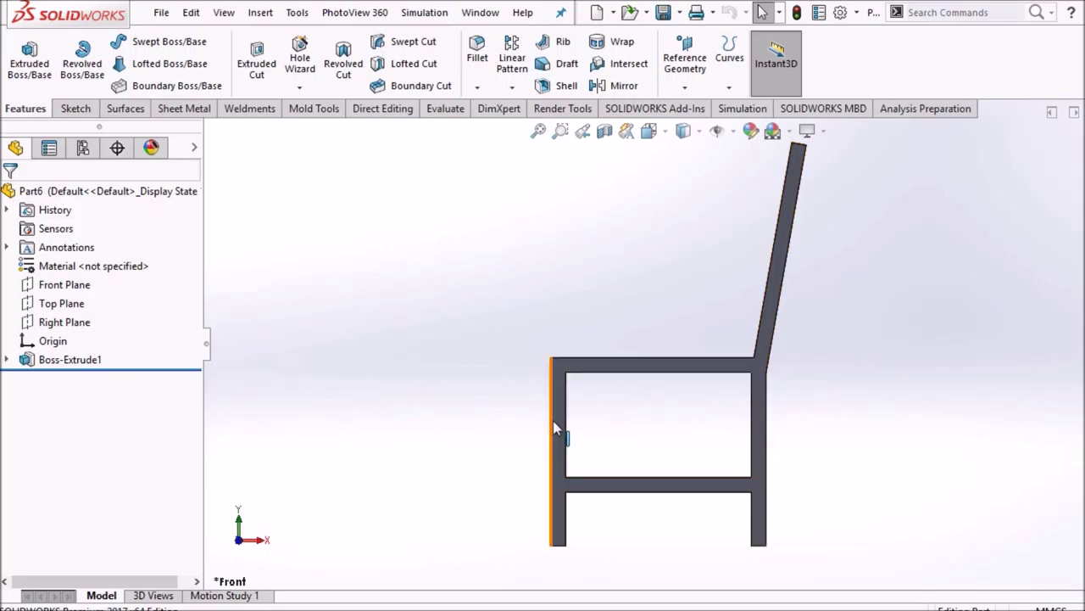
right_click(568, 404)
- Start Sketch2 on the front face and draw a centerline on the lower rail
left_click(599, 235)
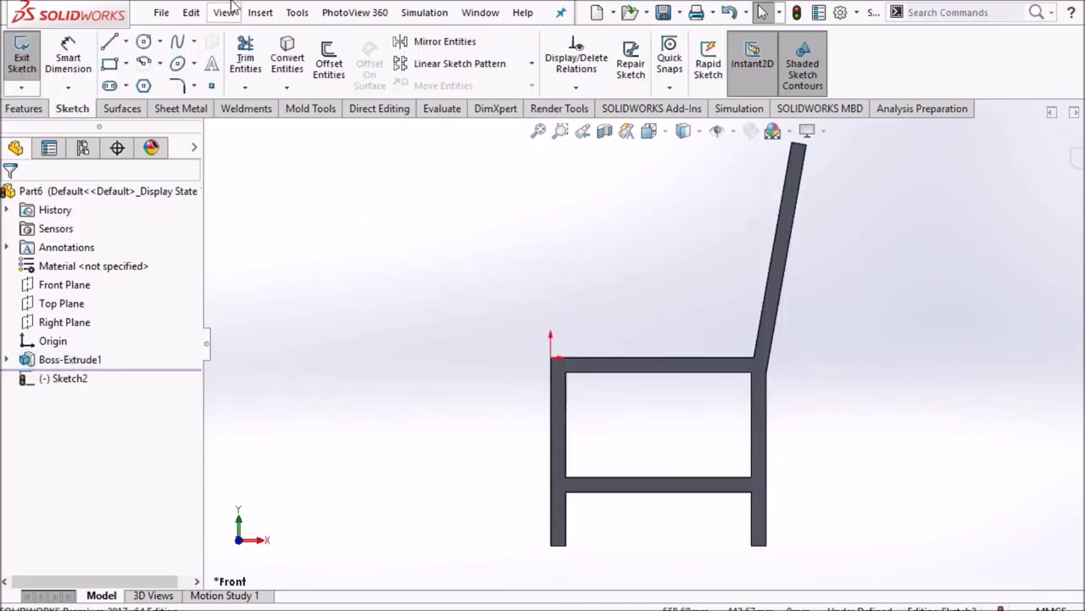
left_click(125, 42)
left_click(140, 84)
scroll(703, 481, "down", 1)
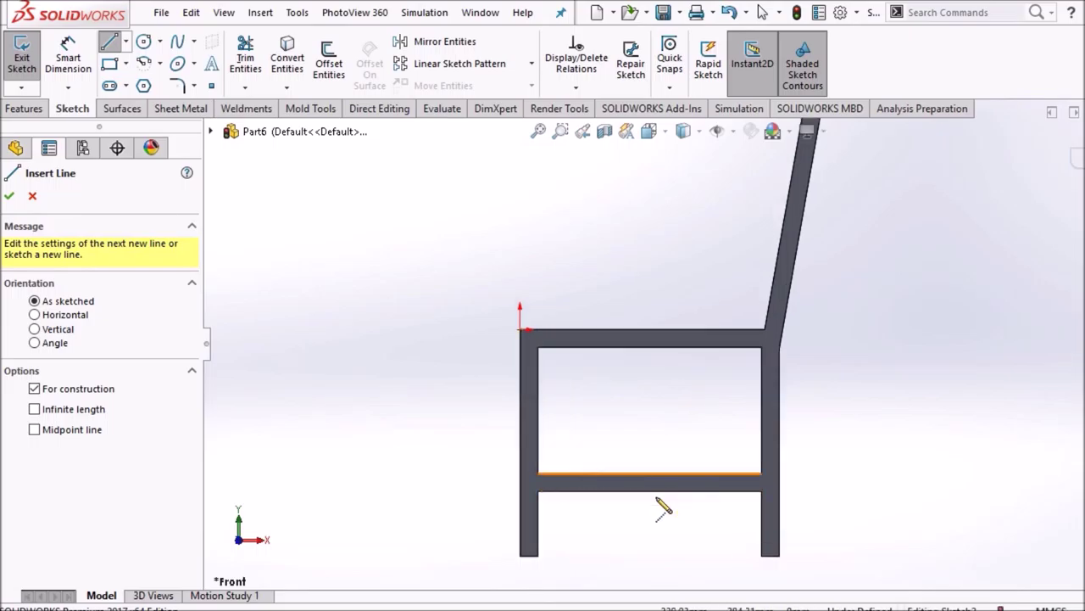
left_click(649, 491)
scroll(658, 503, "down", 2)
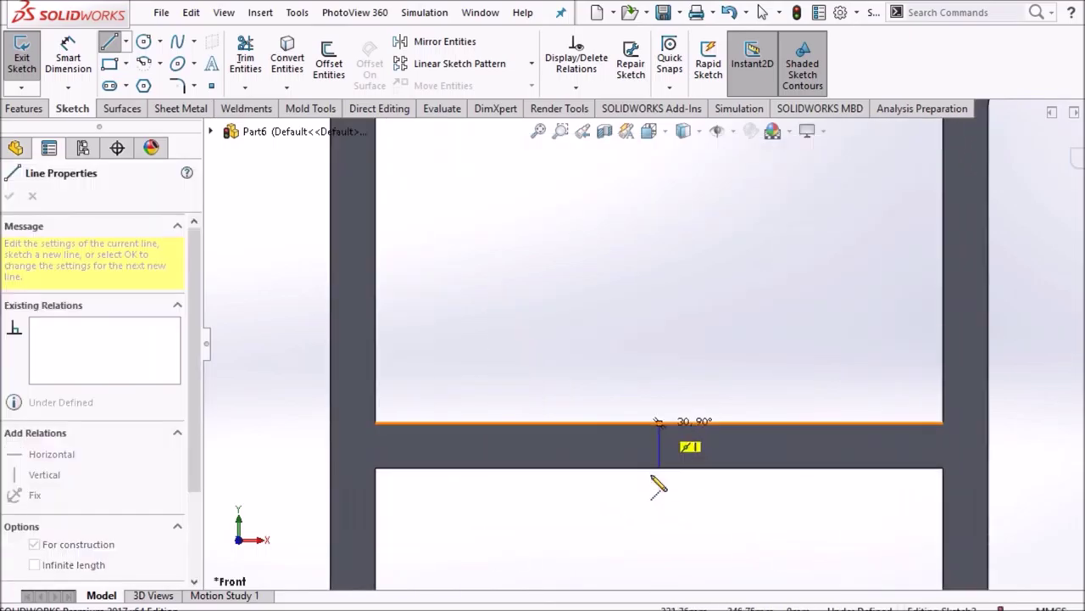
key("Escape")
scroll(632, 315, "up", 2)
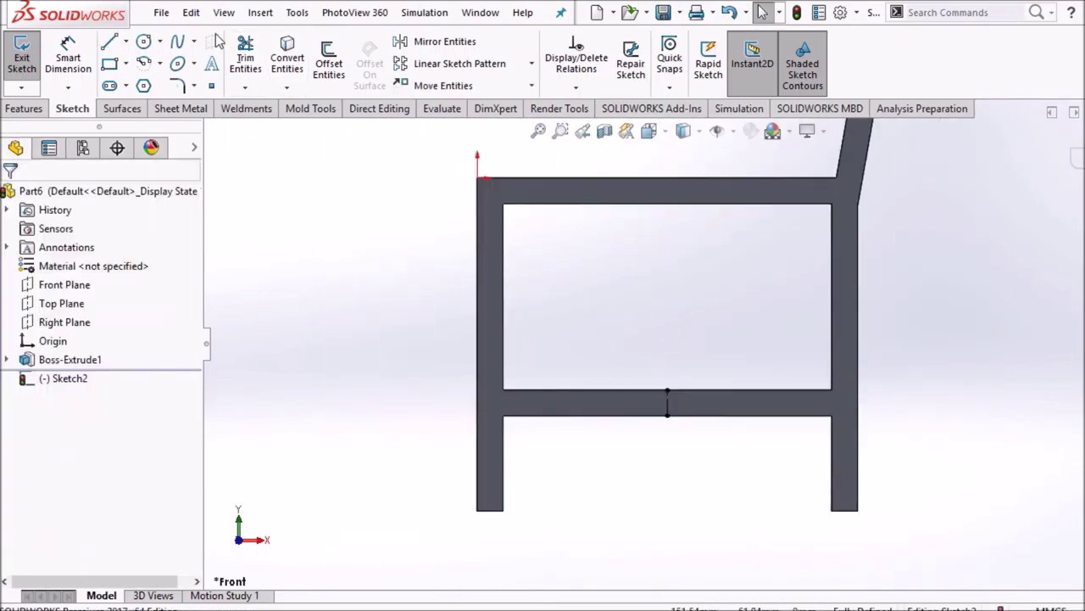
- Sketch a center rectangle on the lower rail spanning its edges
left_click(124, 64)
left_click(157, 105)
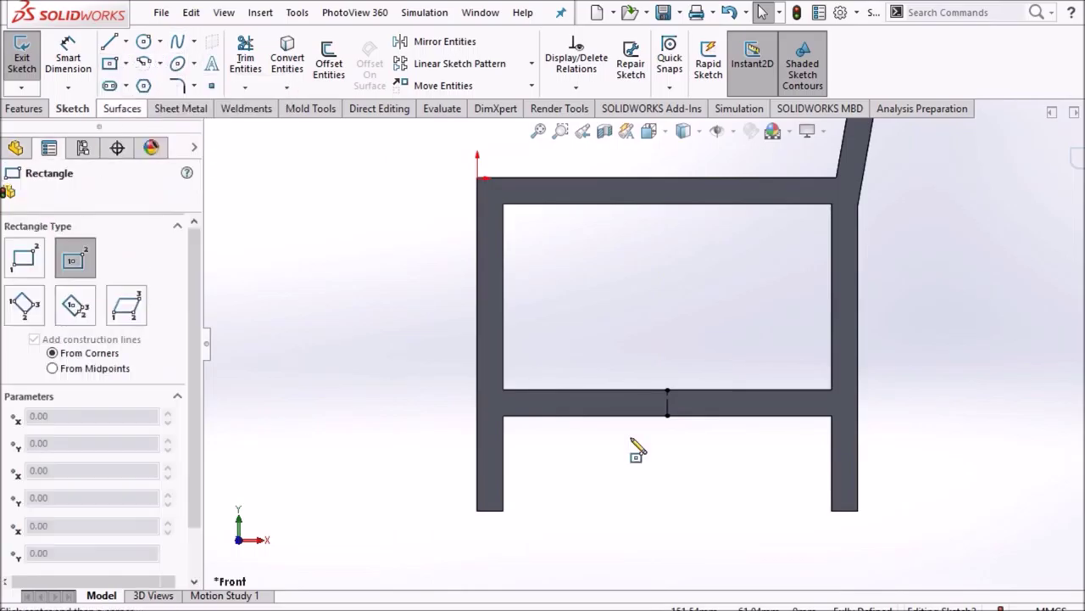
scroll(669, 407, "down", 3)
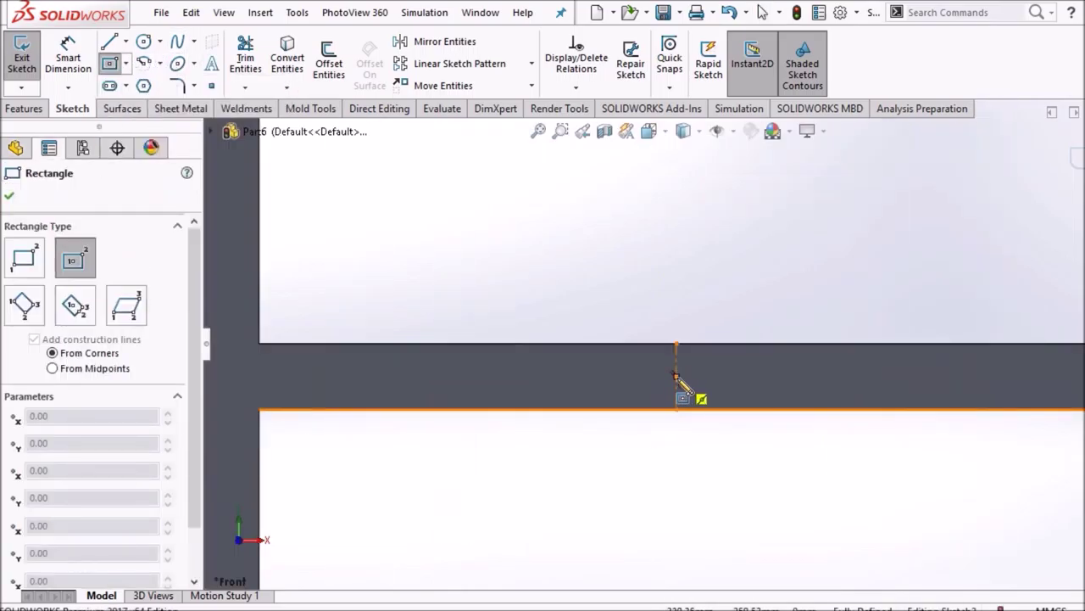
left_click(676, 376)
left_click(723, 410)
right_click(655, 234)
left_click(669, 245)
- Dimension the rectangle's width to 30 mm
left_click(68, 58)
left_click(632, 361)
left_click(723, 371)
left_click(678, 287)
key("Return")
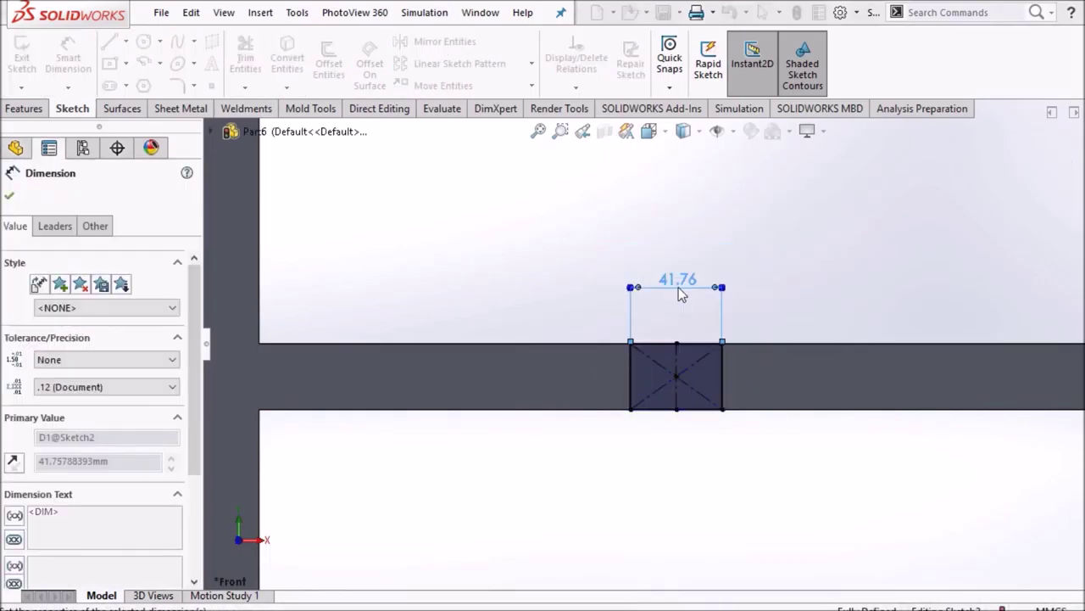
right_click(594, 250)
left_click(605, 300)
scroll(689, 291, "up", 5)
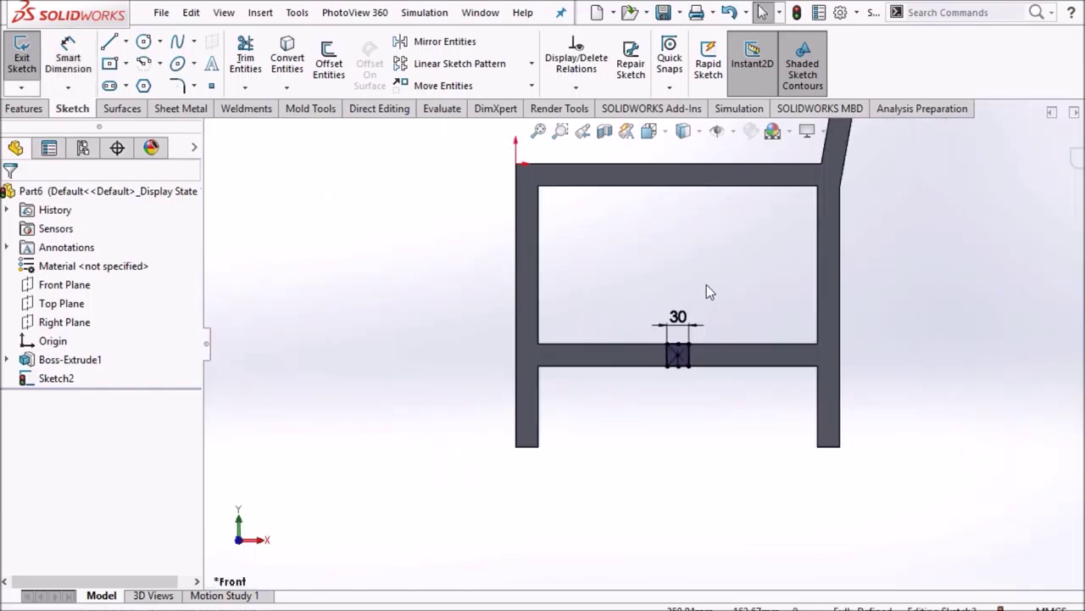
scroll(688, 291, "up", 3)
scroll(335, 103, "down", 2)
left_click(74, 111)
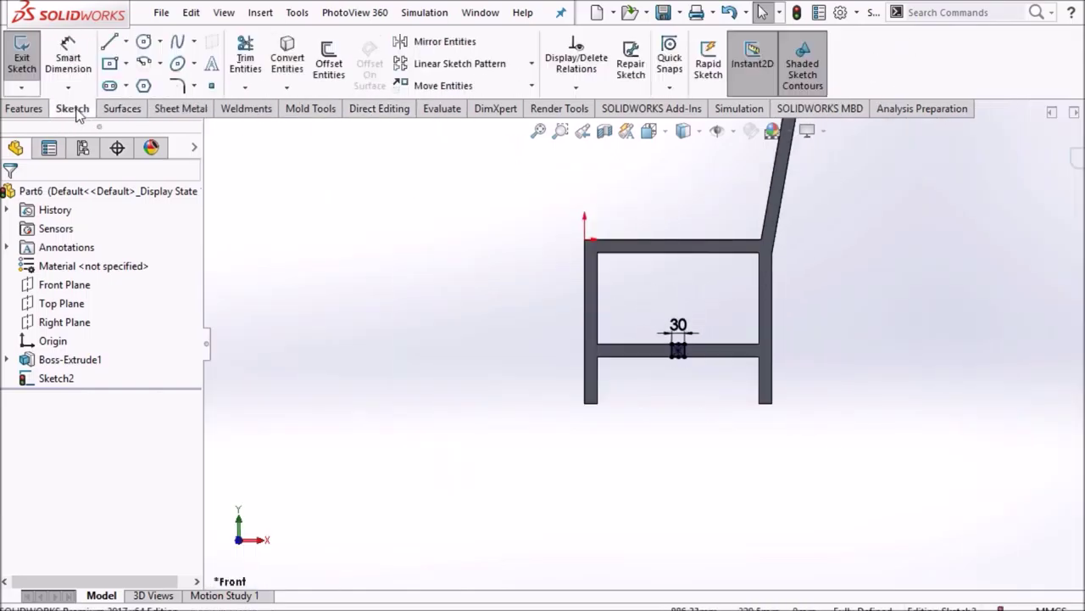
- Draw a center rectangle on the rear upright
left_click(112, 65)
scroll(713, 224, "down", 2)
scroll(754, 280, "down", 3)
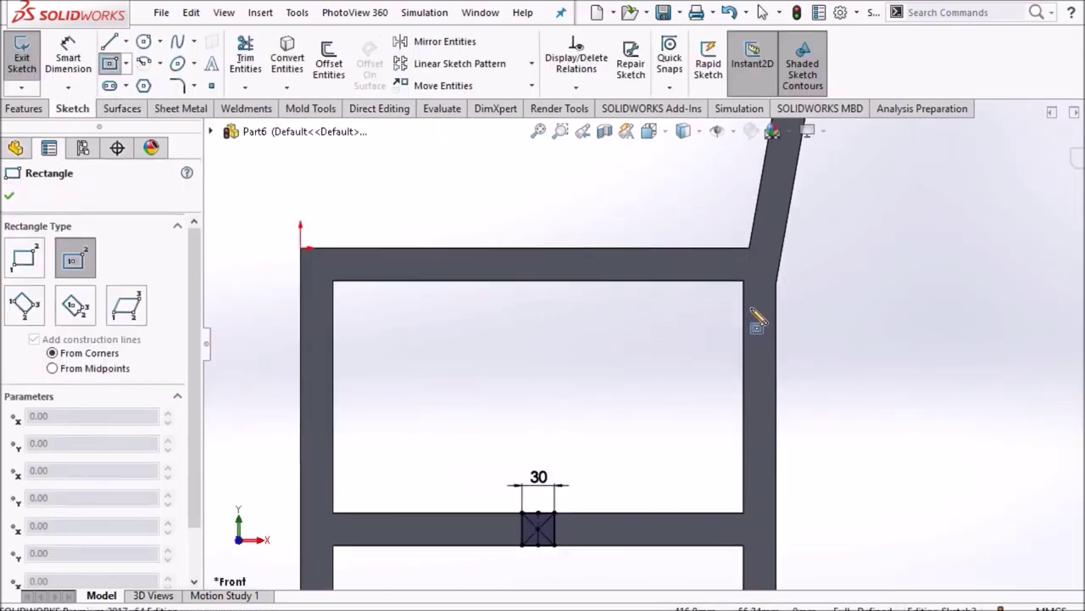
right_click(645, 331)
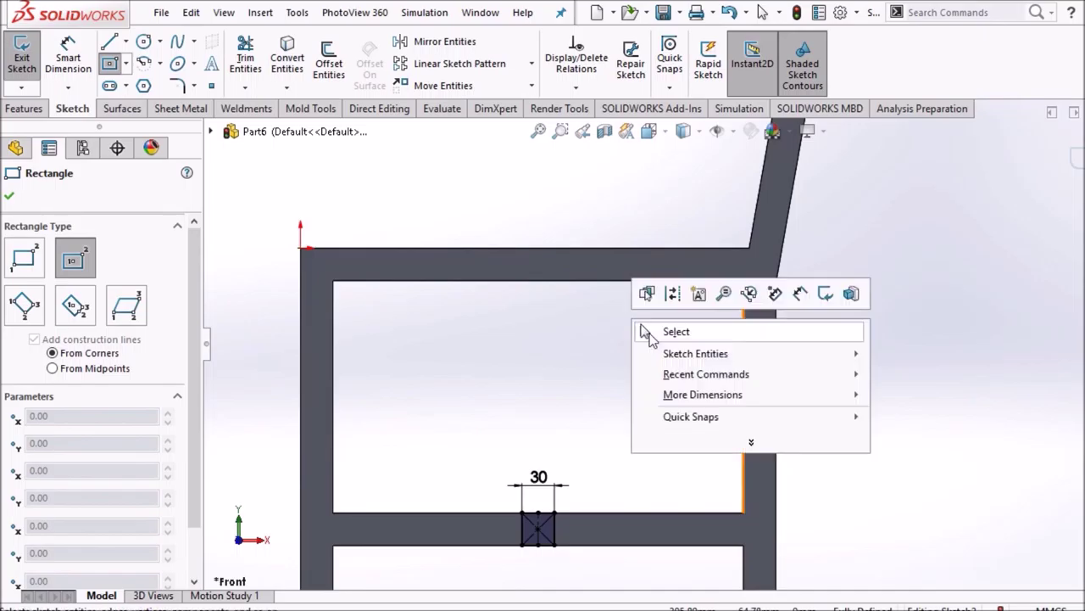
left_click(560, 352)
key("Escape")
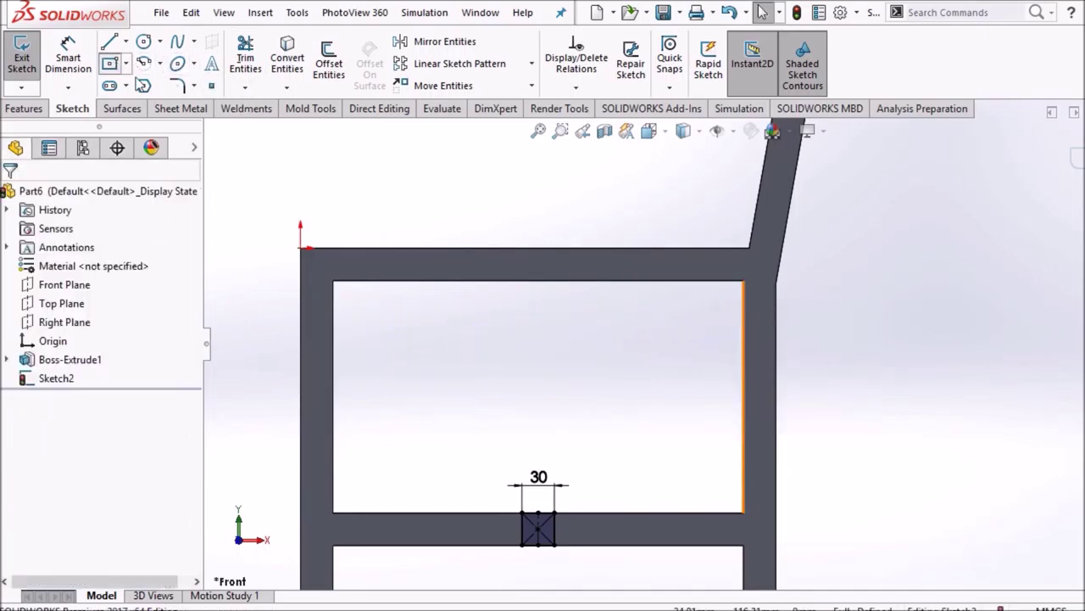
key("Return")
left_click(750, 308)
left_click(769, 326)
right_click(919, 268)
left_click(939, 281)
- Add a Vertical relation between the rectangle's centre and the upright's bottom midpoint
left_click(750, 307)
scroll(729, 474, "up", 3)
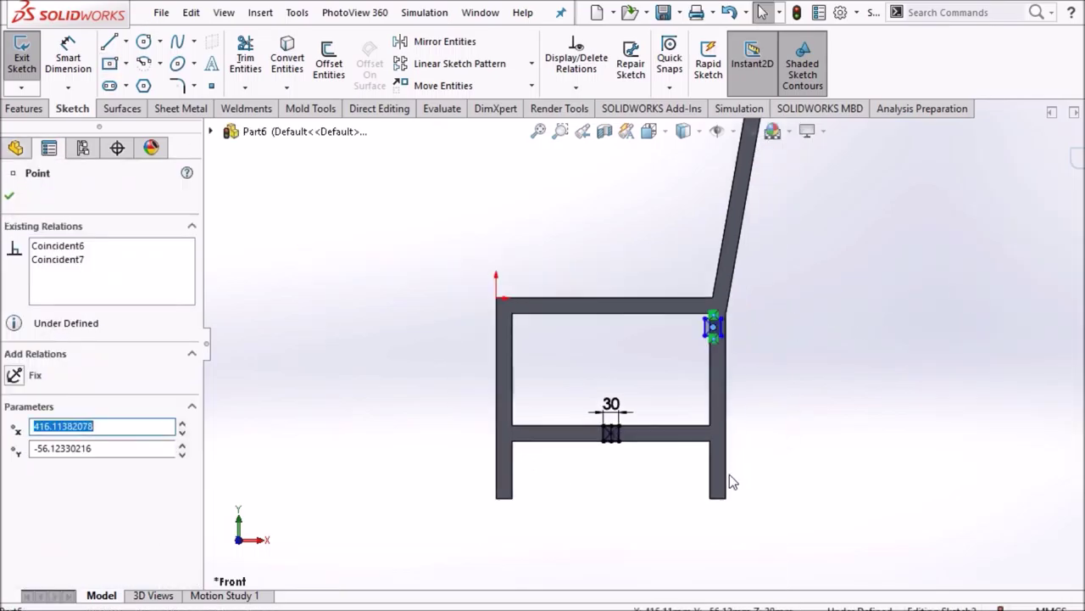
scroll(718, 503, "down", 5)
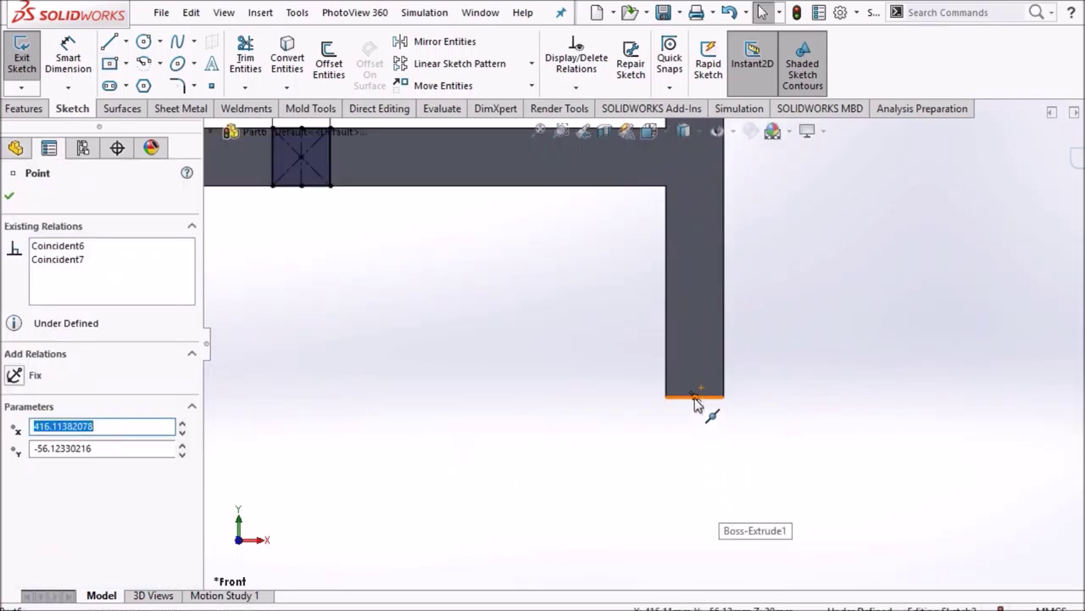
scroll(697, 408, "down", 3)
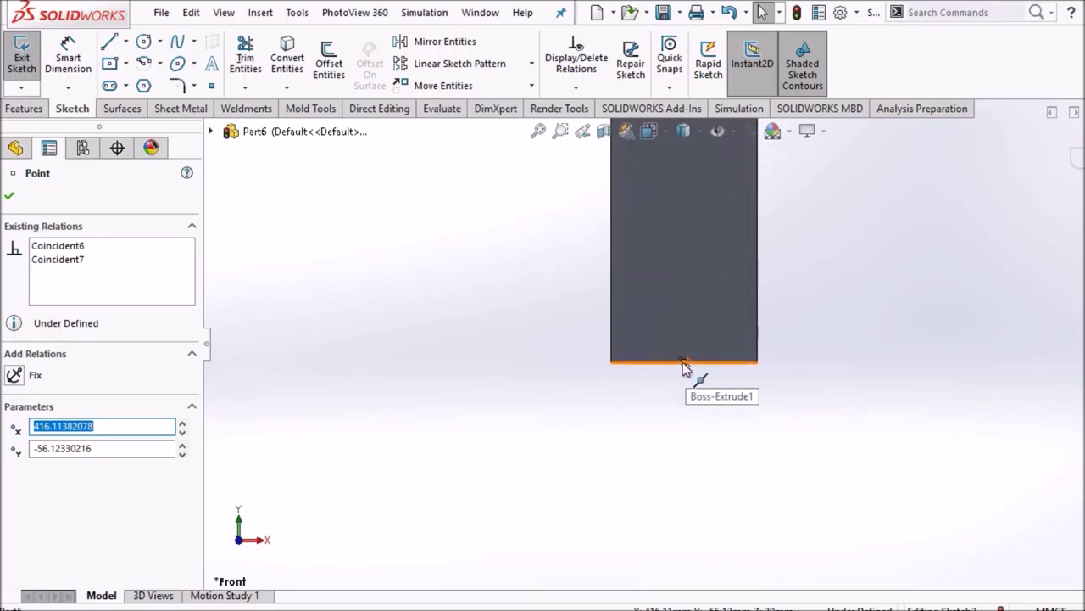
left_click(683, 362, "ctrl")
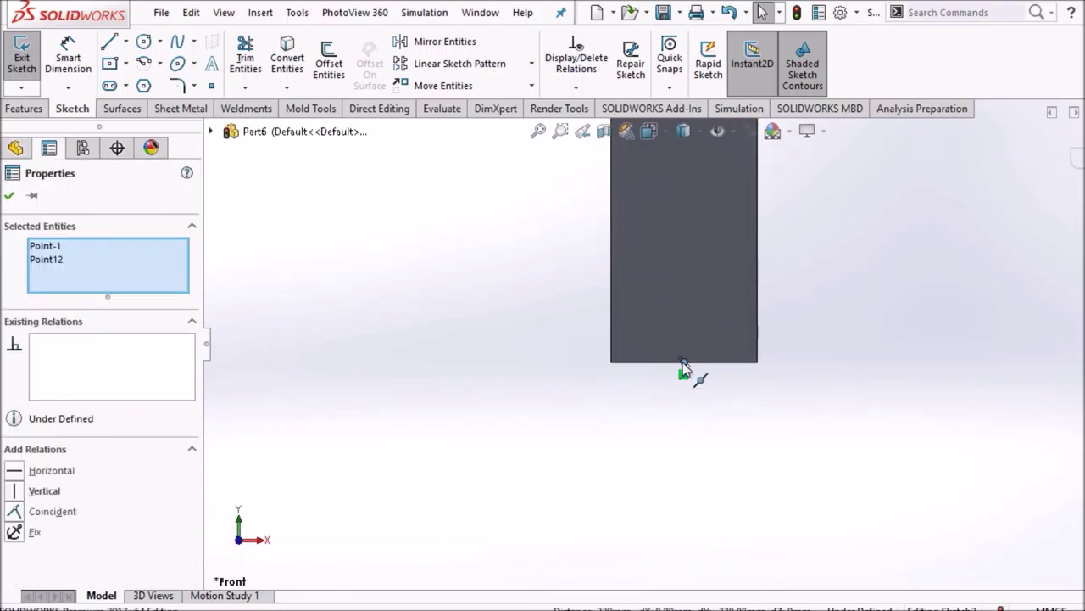
left_click(44, 491)
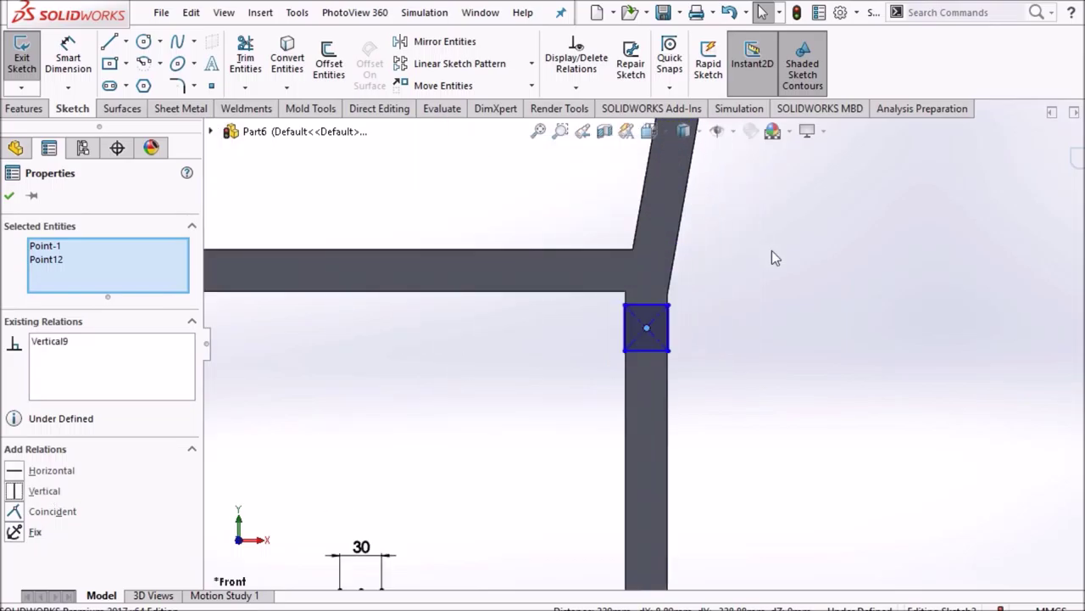
key("Escape")
- Dimension the square's width to 30 mm
left_click(73, 80)
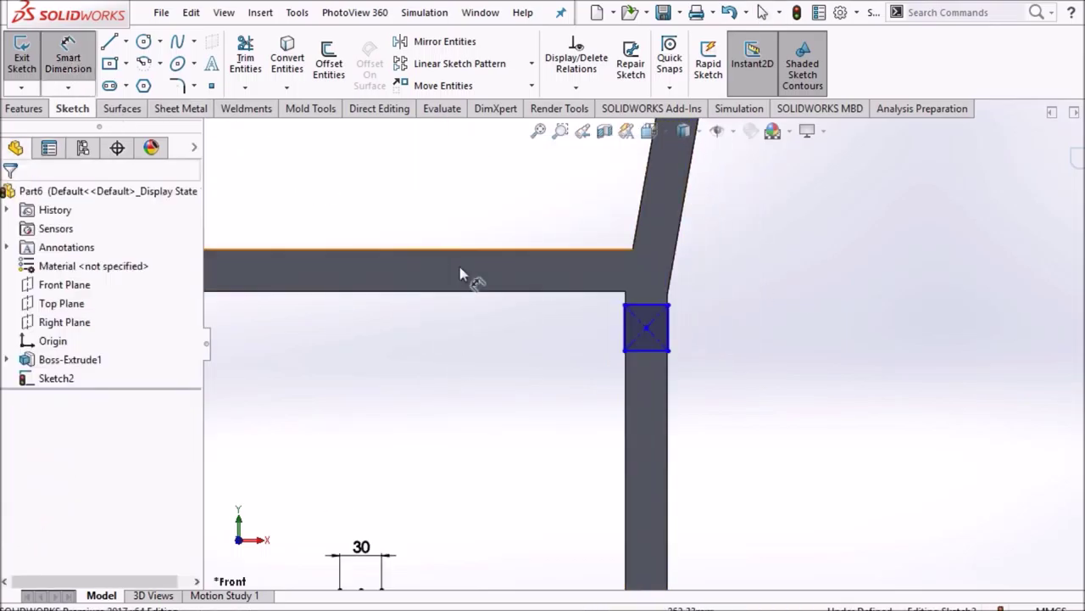
left_click(624, 331)
key("Escape")
left_click(643, 305)
left_click(712, 305)
type("30")
key("Return")
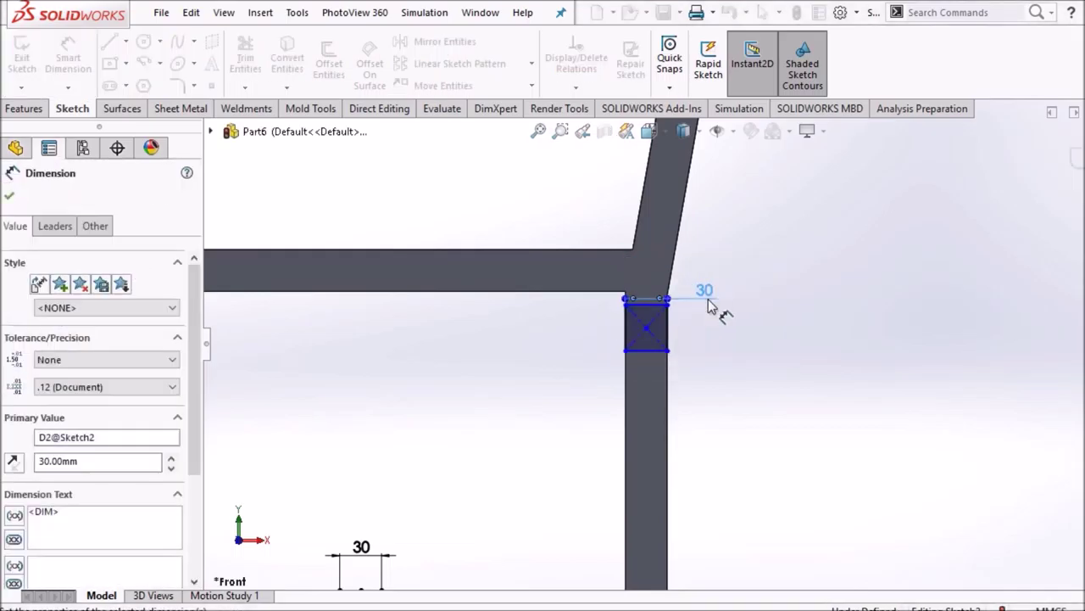
key("Escape")
- Set the square's top 30 mm below the frame's inner rail edge
scroll(678, 302, "down", 3)
left_click(598, 313)
left_click(511, 311)
type("30")
key("Return")
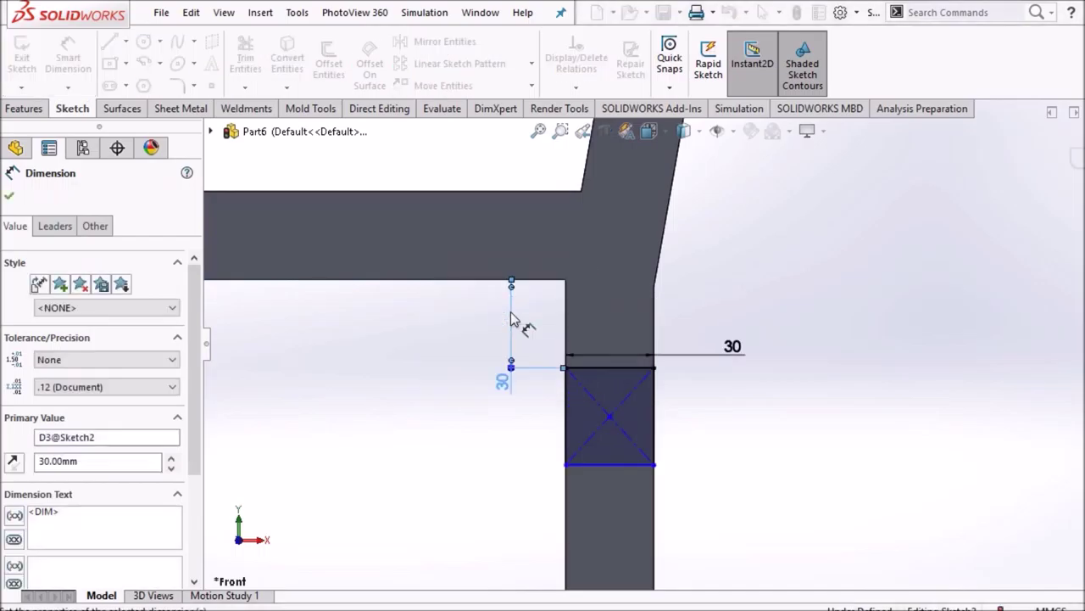
key("Escape")
- Dimension the square's height to 30 mm, fully defining Sketch2
left_click(656, 447)
left_click(709, 443)
type("30")
key("Return")
key("Escape")
scroll(762, 394, "up", 5)
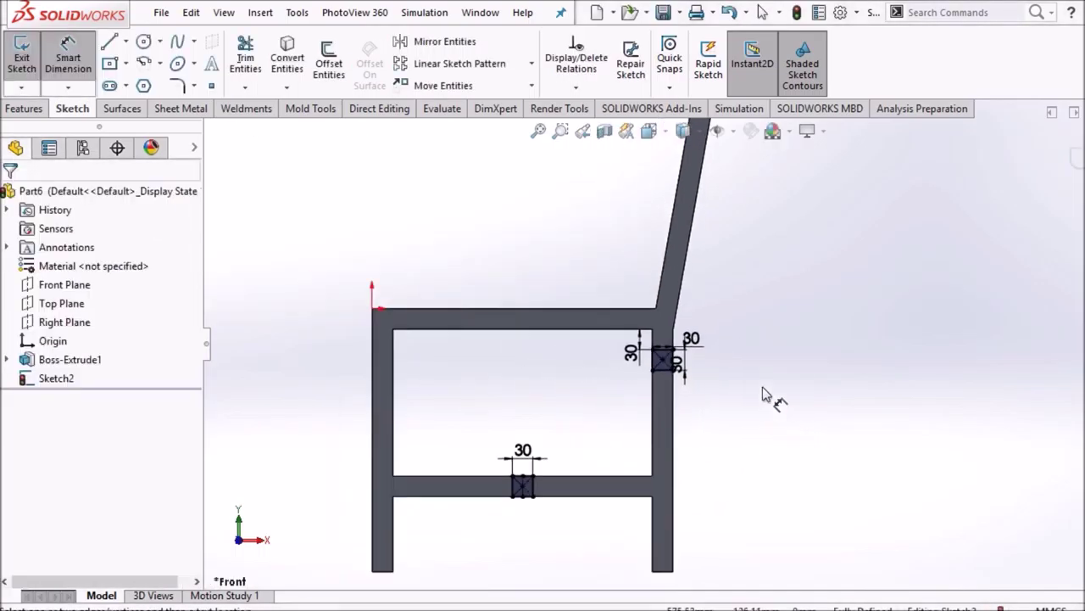
right_click(767, 364)
left_click(811, 418)
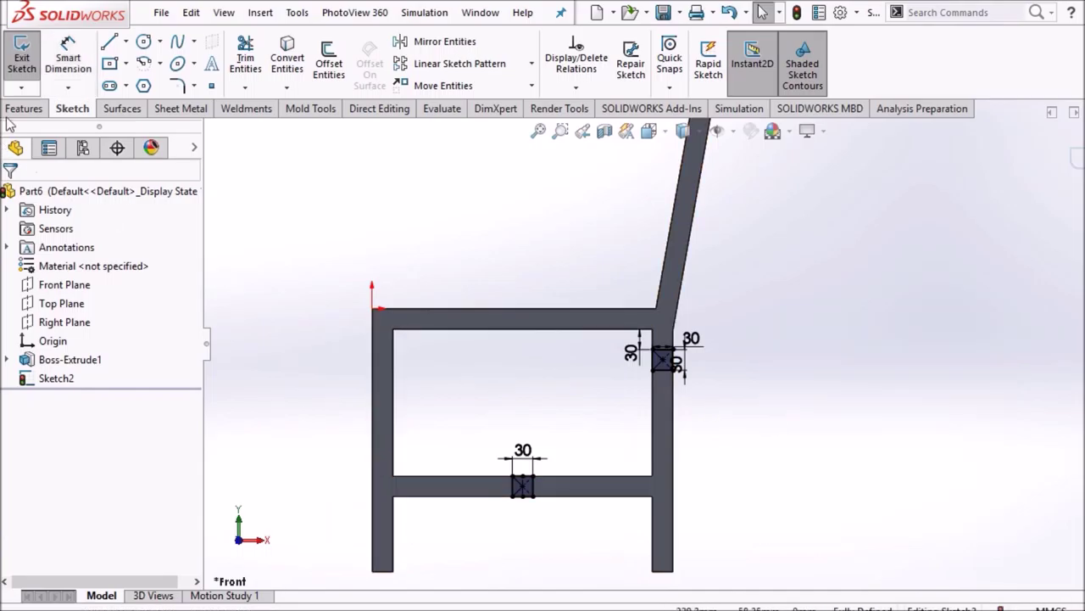
- Extrude both squares 1650 mm into long side tubes
key("e")
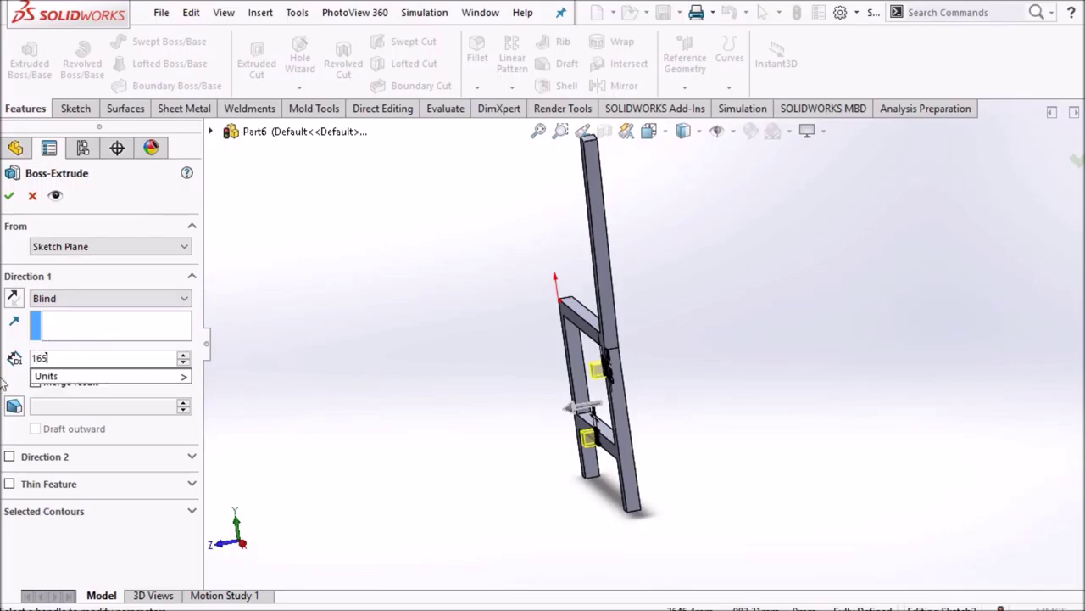
type("0")
key("Return")
scroll(480, 262, "up", 3)
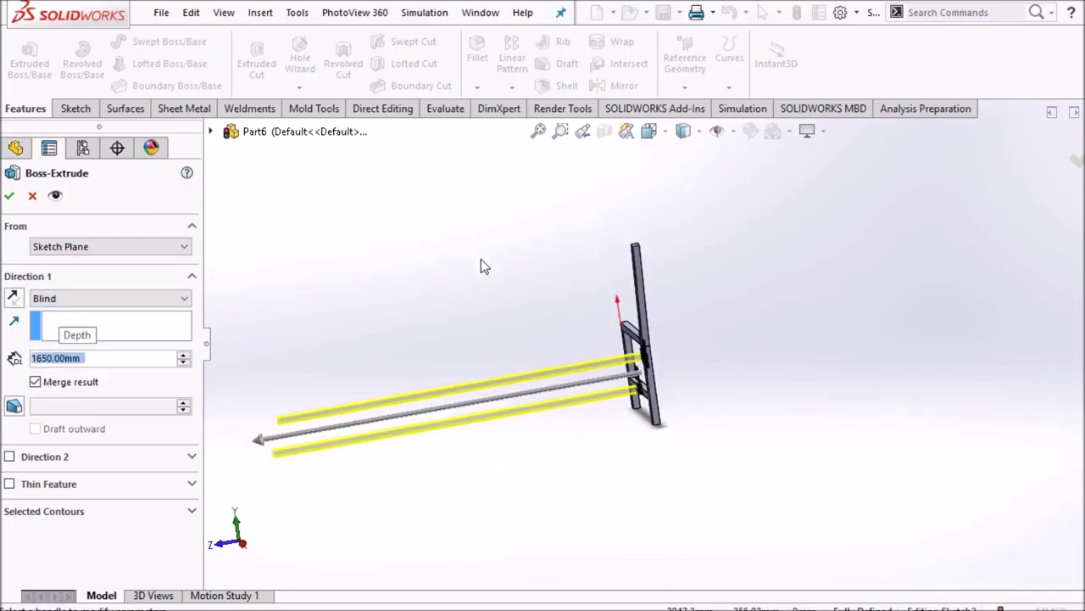
scroll(480, 262, "up", 2)
left_click(9, 197)
middle_click_drag(387, 243, 534, 260)
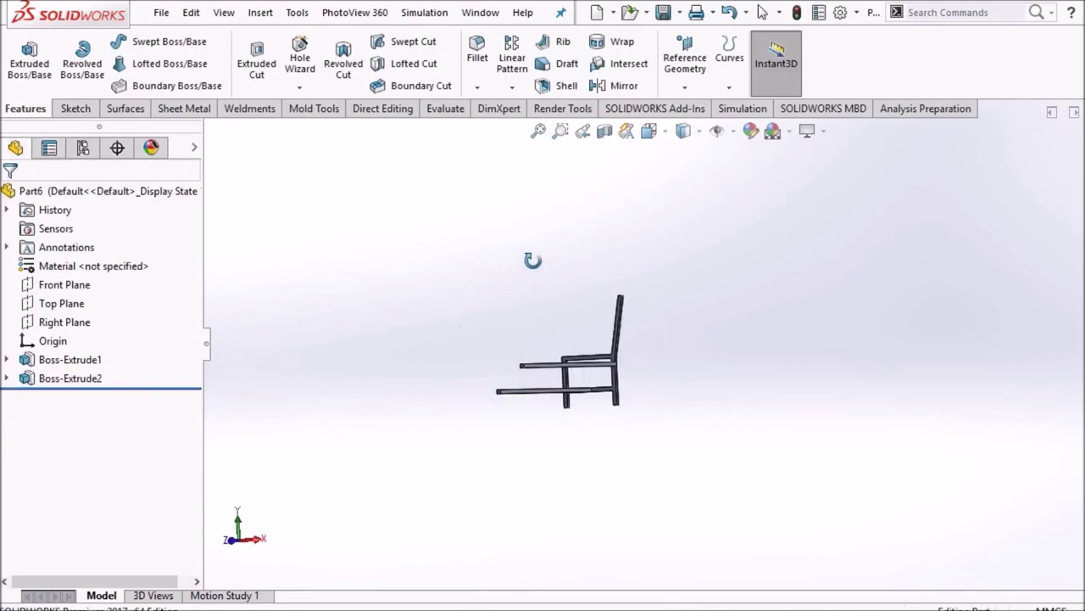
- Create Plane1 offset 825 mm from the frame's side face
left_click(685, 68)
left_click(699, 108)
scroll(503, 359, "down", 3)
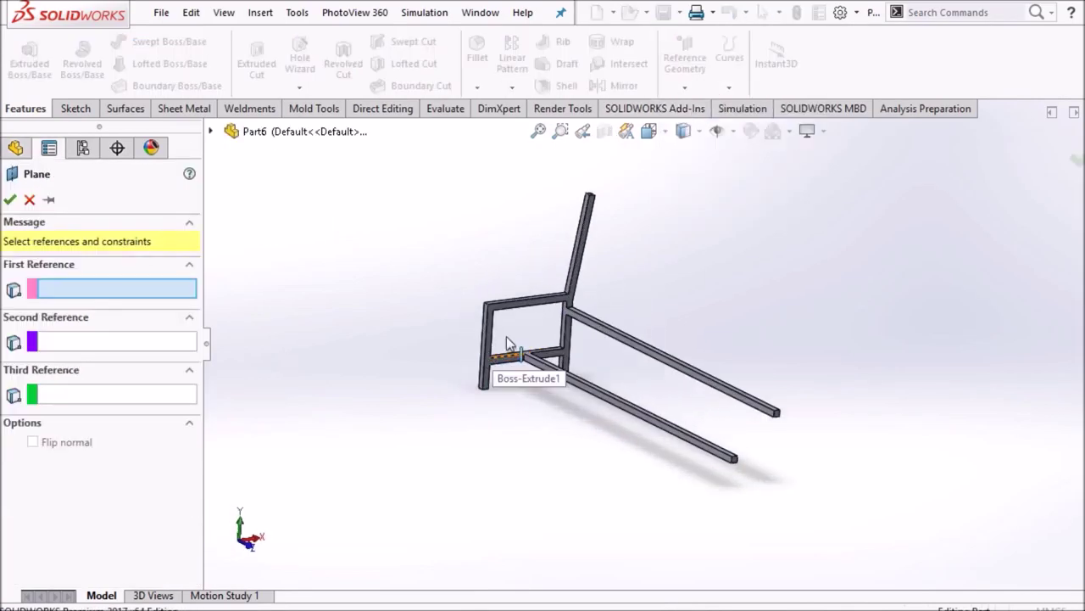
scroll(582, 297, "down", 2)
left_click(577, 282)
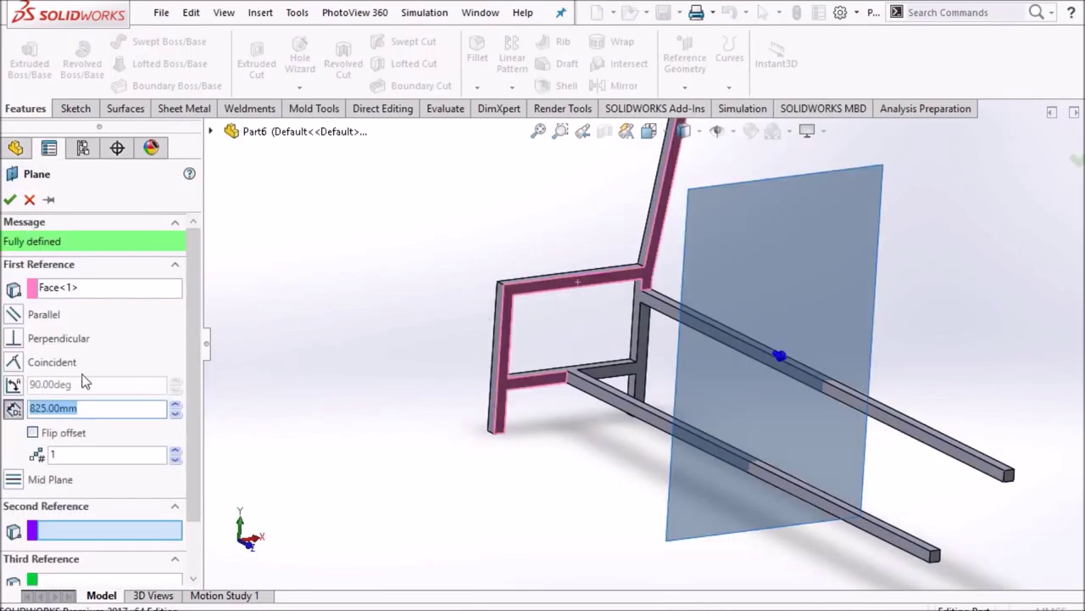
left_click(9, 199)
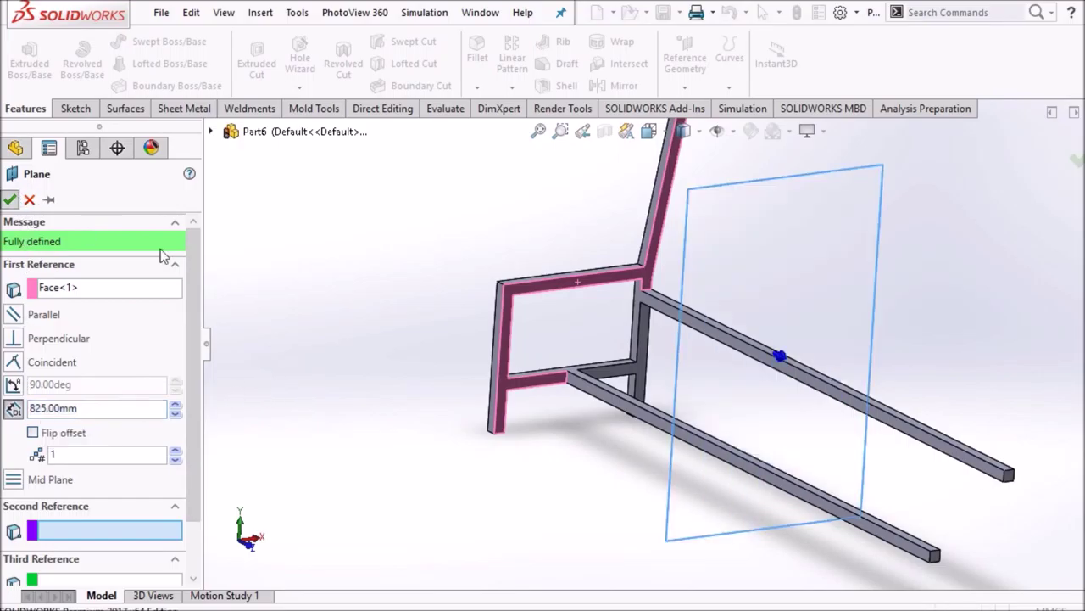
scroll(670, 339, "up", 3)
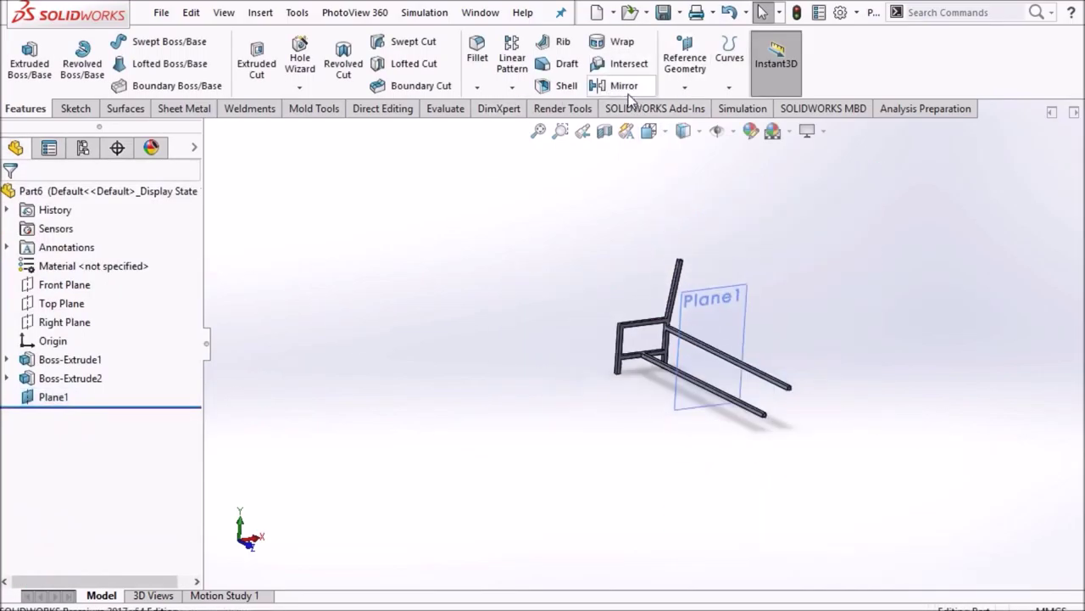
- Mirror the first frame extrusion across Plane1, creating Mirror1
left_click(624, 85)
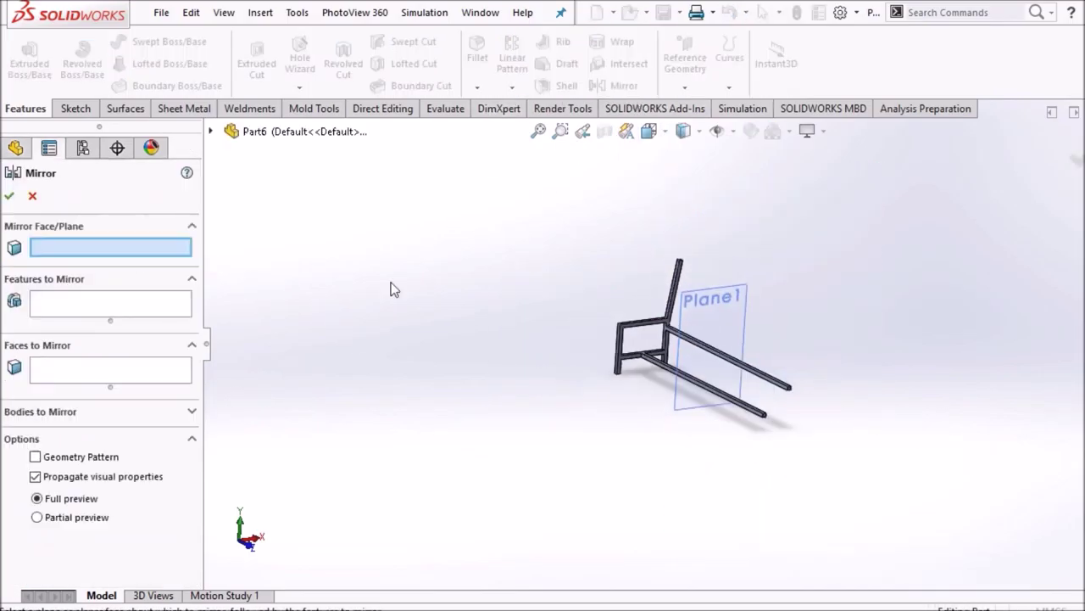
left_click(736, 327)
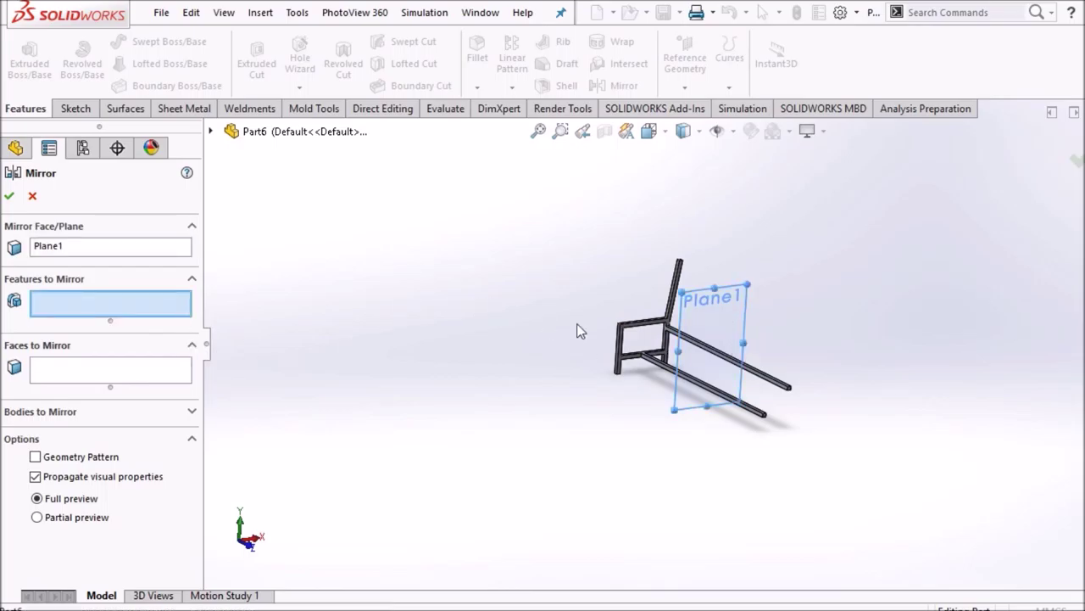
scroll(661, 325, "down", 4)
left_click(657, 321)
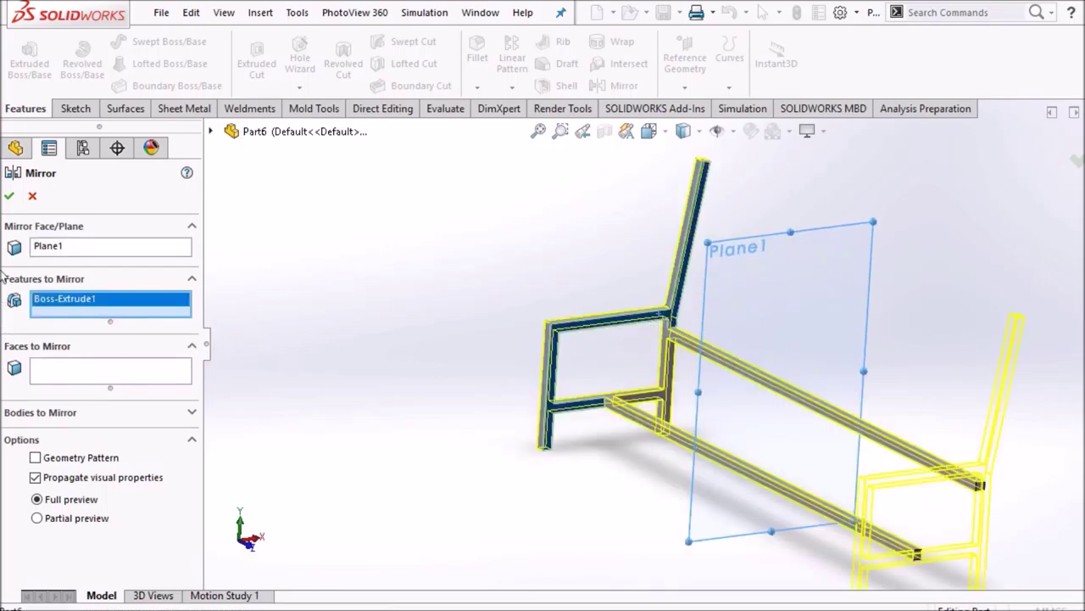
left_click(8, 197)
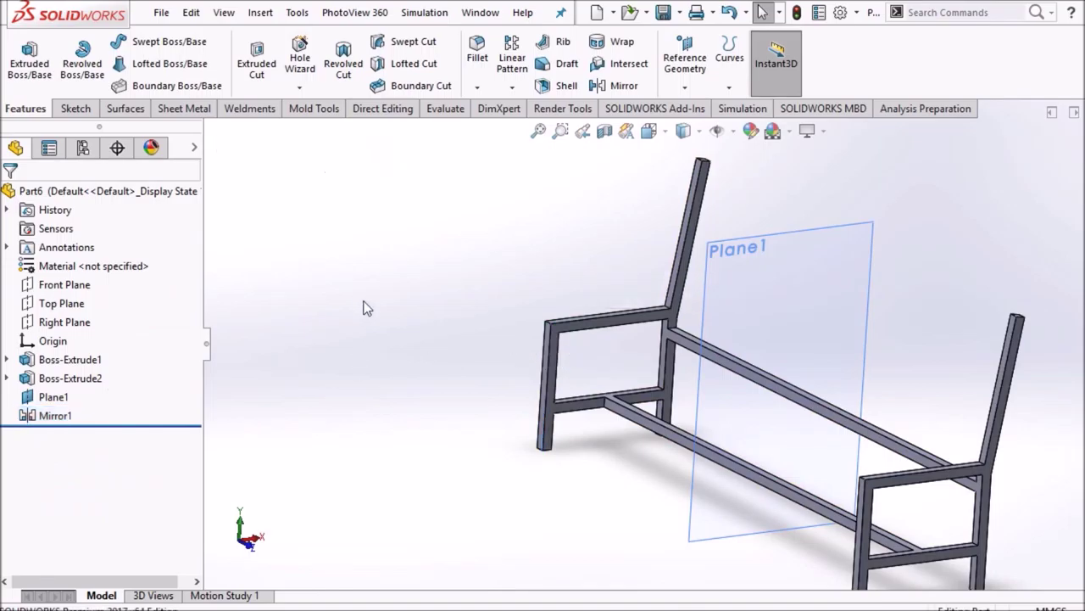
scroll(390, 346, "up", 3)
- Hide Plane1 and orbit the bench toward its front
right_click(737, 309)
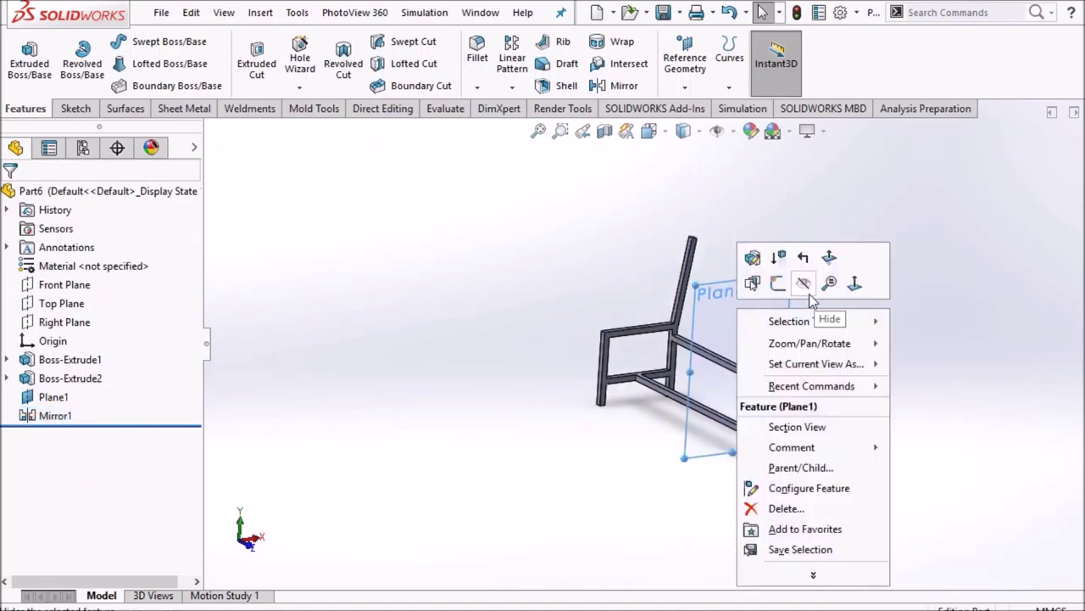
left_click(795, 289)
middle_click_drag(831, 364, 913, 382)
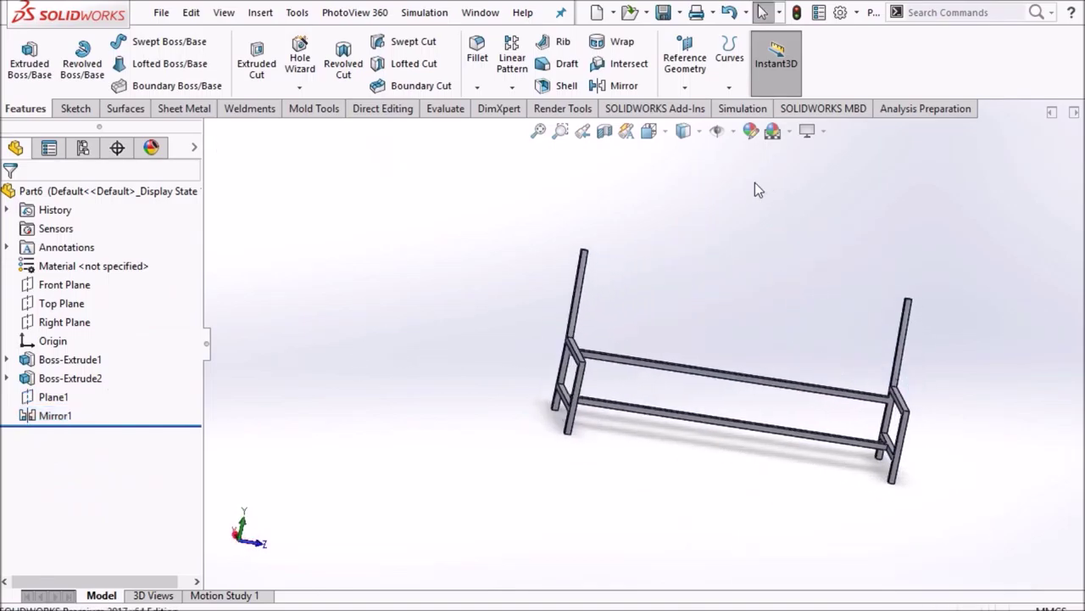
scroll(824, 292, "down", 5)
- Turn the post's front face Normal To the view and start Sketch3 on it
right_click(746, 285)
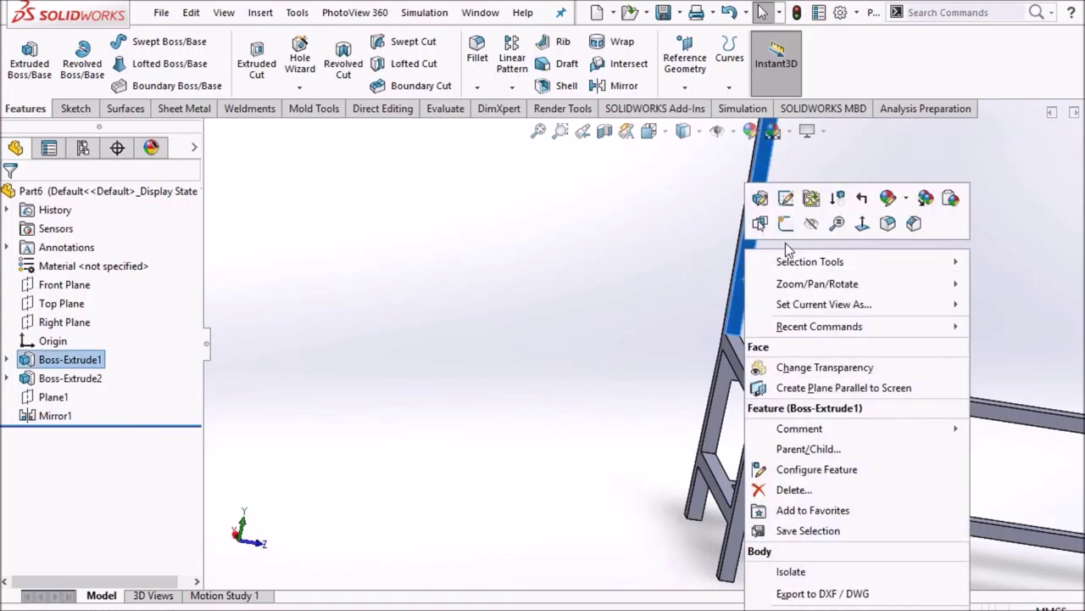
left_click(862, 224)
right_click(423, 268)
left_click(447, 227)
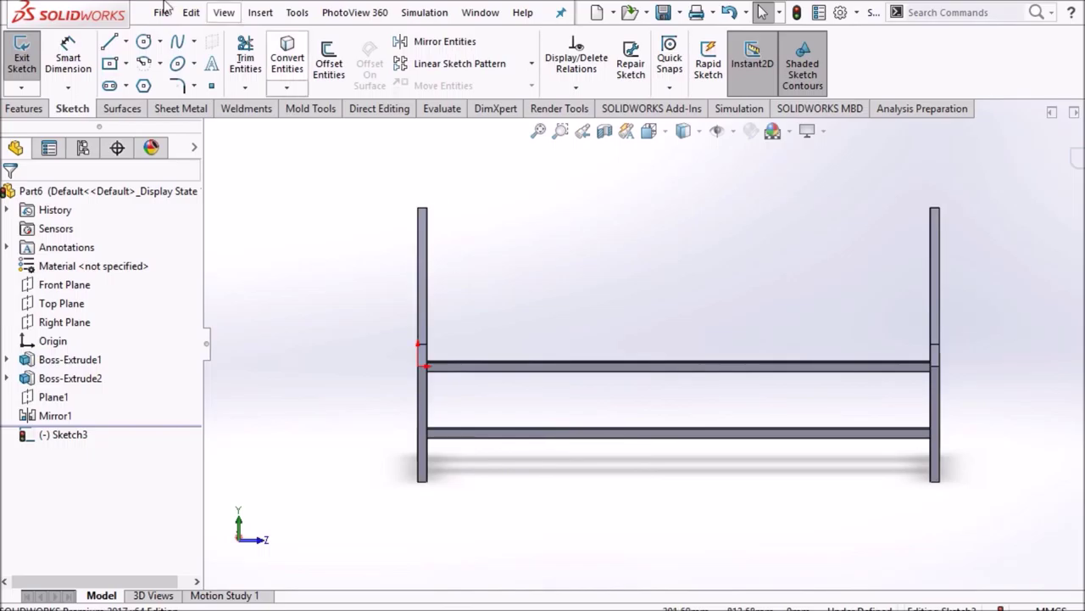
- Draw a corner rectangle spanning past both posts for the backrest board
left_click(129, 65)
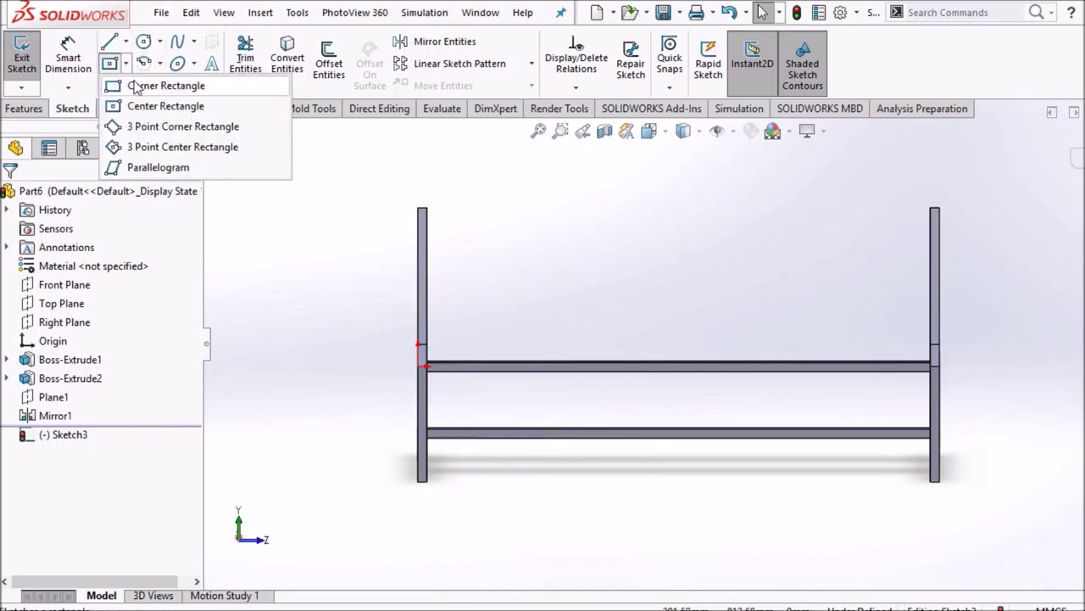
left_click(153, 85)
left_click(375, 209)
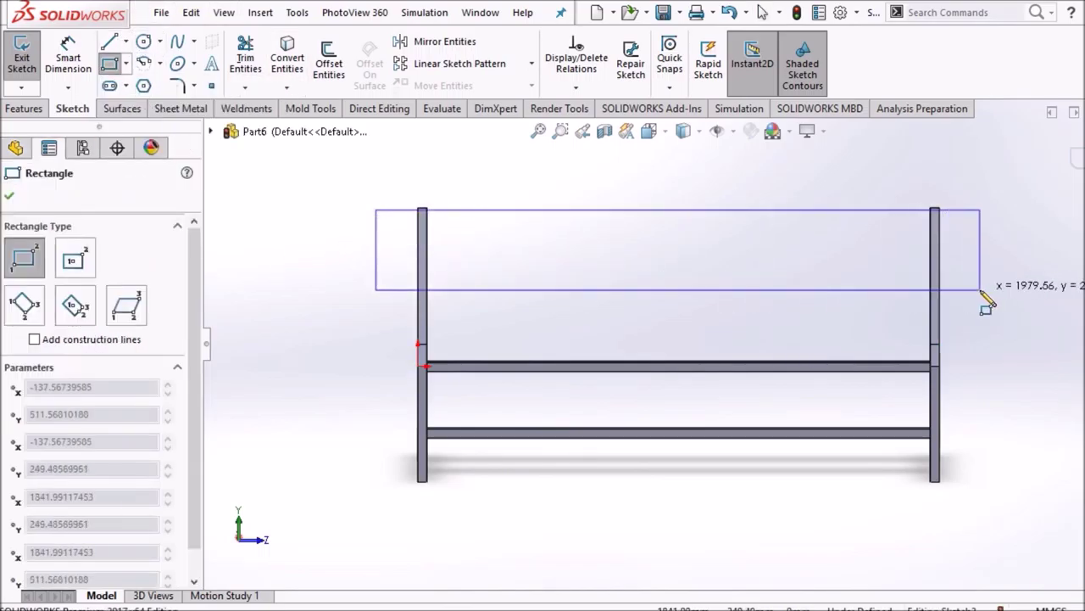
left_click(981, 290)
right_click(823, 182)
left_click(848, 197)
- Dimension the rectangle's top edge 25 from the left post top
left_click(70, 51)
scroll(413, 223, "down", 3)
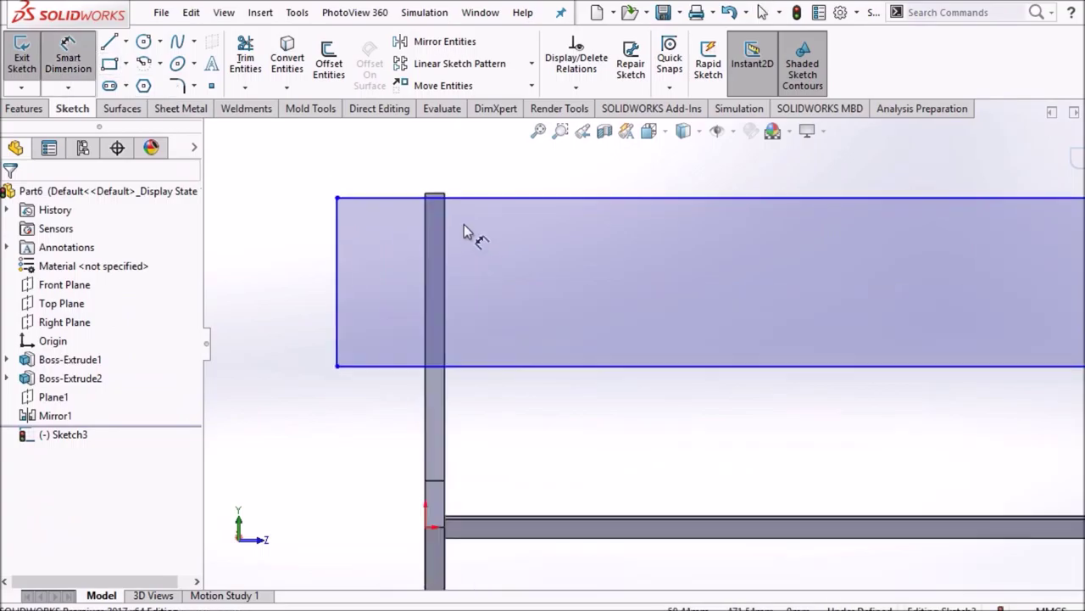
left_click(434, 198)
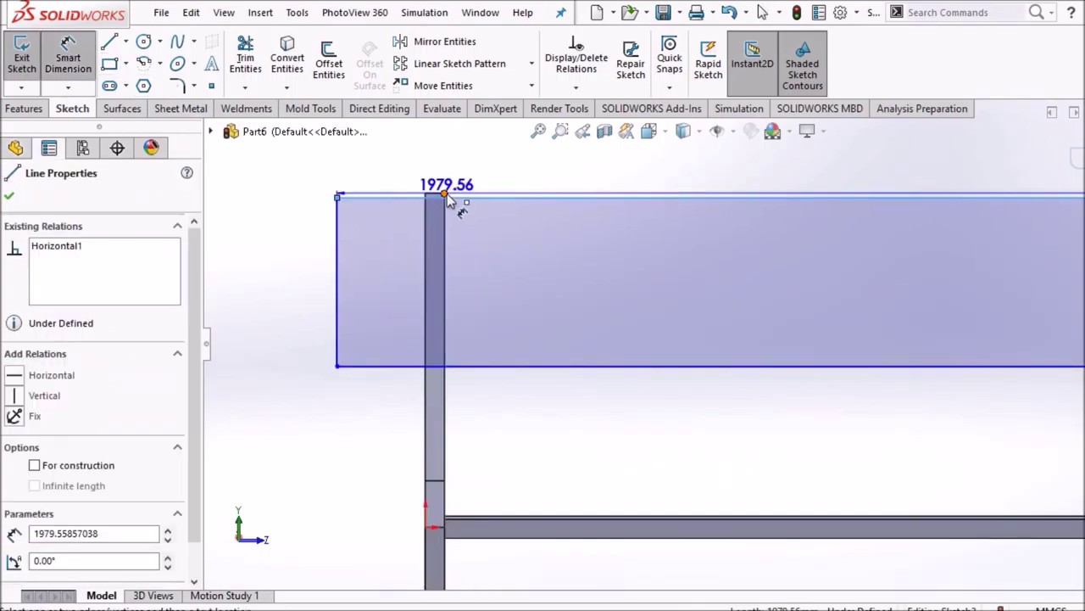
scroll(441, 202, "down", 3)
left_click(448, 210)
left_click(452, 222)
type("25")
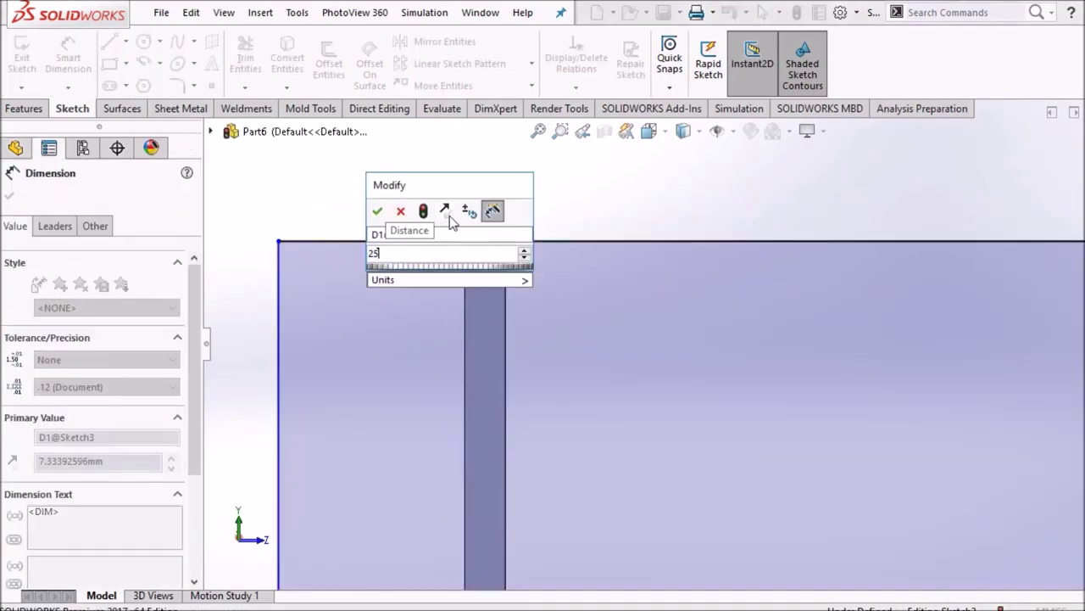
key("Return")
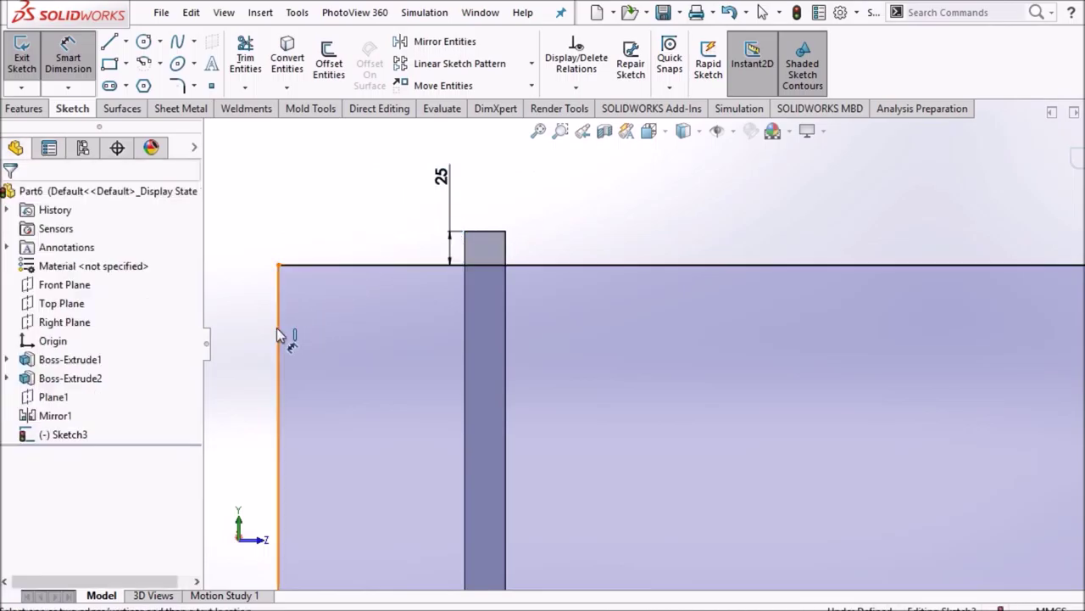
- Set the rectangle's left overhang past the left post to 25
left_click(281, 335)
left_click(464, 341)
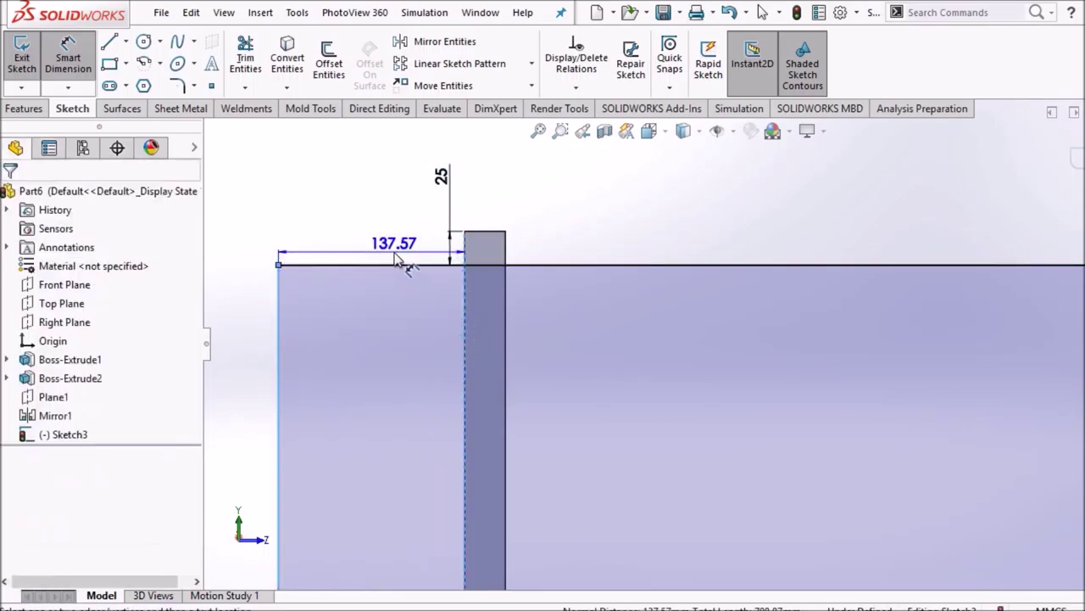
left_click(374, 246)
type("25")
key("Return")
key("Escape")
- Try a vertical dimension on the top edge and discard it as over-defining
scroll(872, 279, "up", 1)
scroll(1069, 356, "up", 2)
scroll(817, 357, "up", 2)
scroll(816, 356, "down", 3)
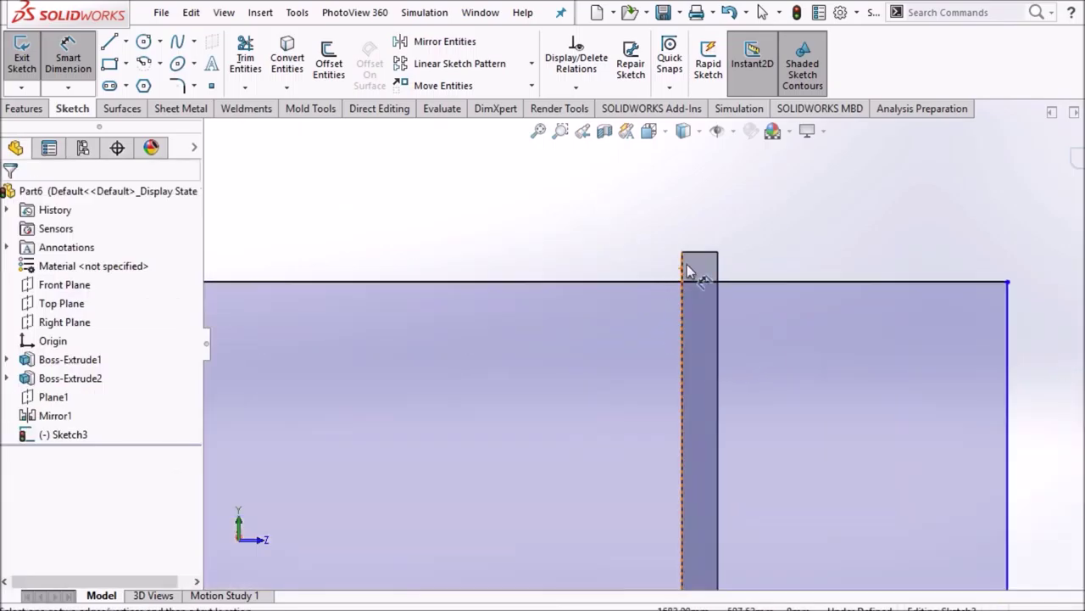
left_click(740, 283)
left_click(599, 265)
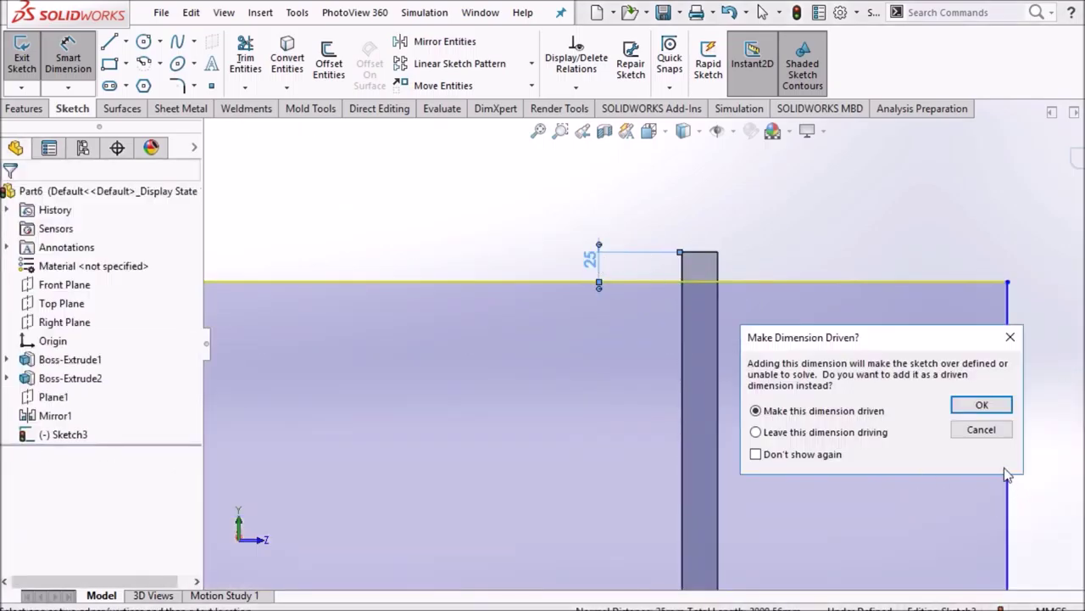
left_click(981, 426)
- Set the rectangle's right overhang past the right post to 25
left_click(1008, 388)
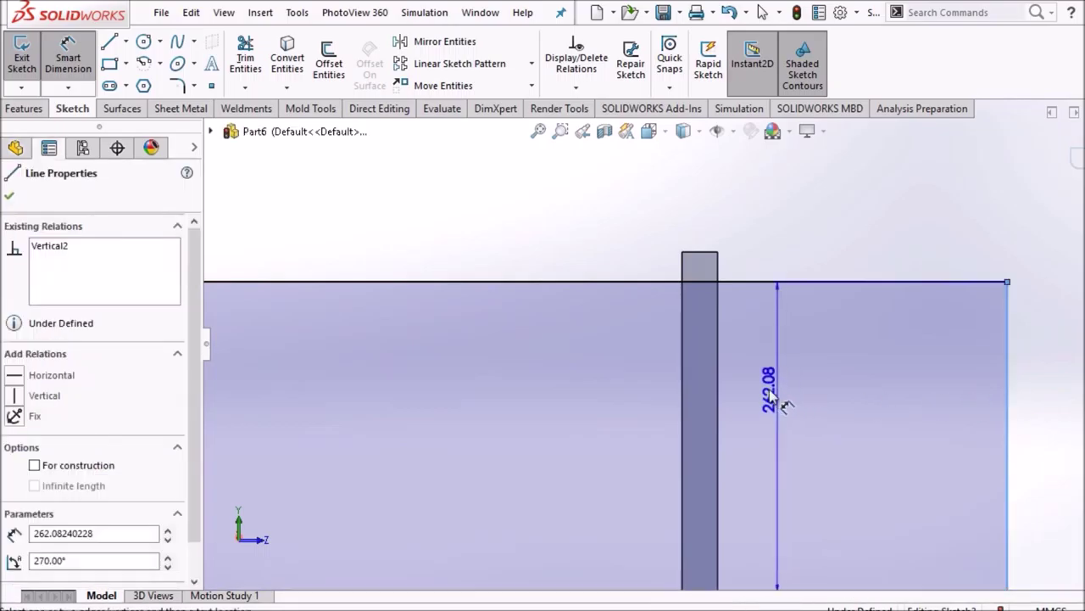
left_click(719, 405)
left_click(835, 251)
type("25")
key("Return")
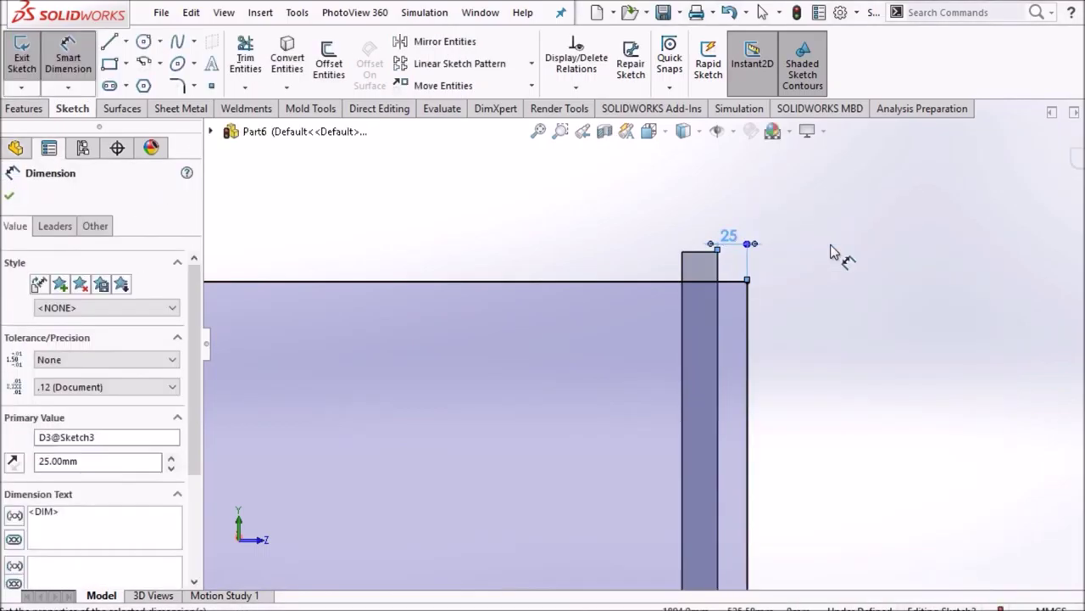
key("Escape")
- Give the backrest rectangle a height of 180 and end dimensioning
scroll(630, 424, "up", 2)
scroll(762, 428, "up", 2)
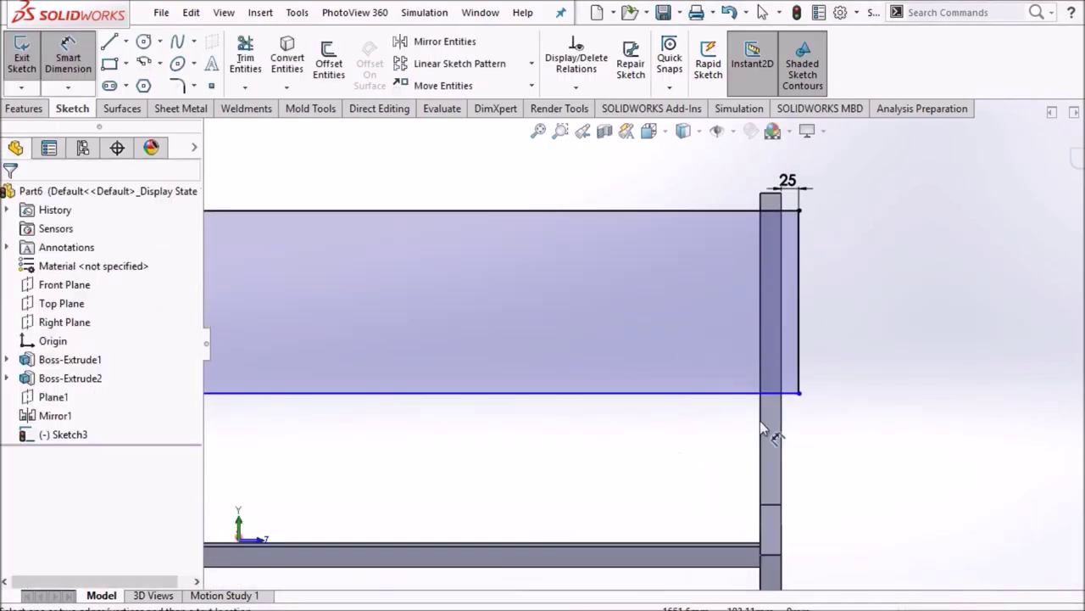
left_click(804, 356)
left_click(870, 360)
type("180")
key("Return")
key("Escape")
scroll(811, 387, "up", 3)
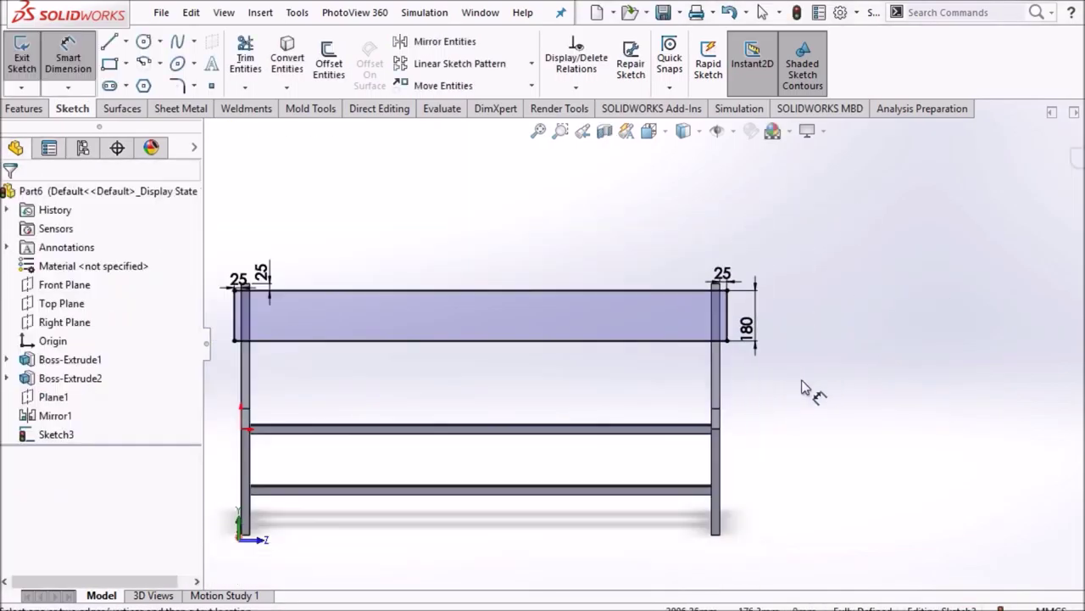
right_click(838, 309)
left_click(904, 368)
- Draw a second corner rectangle below the first, spanning past the right post
left_click(126, 64)
left_click(157, 85)
scroll(379, 356, "down", 3)
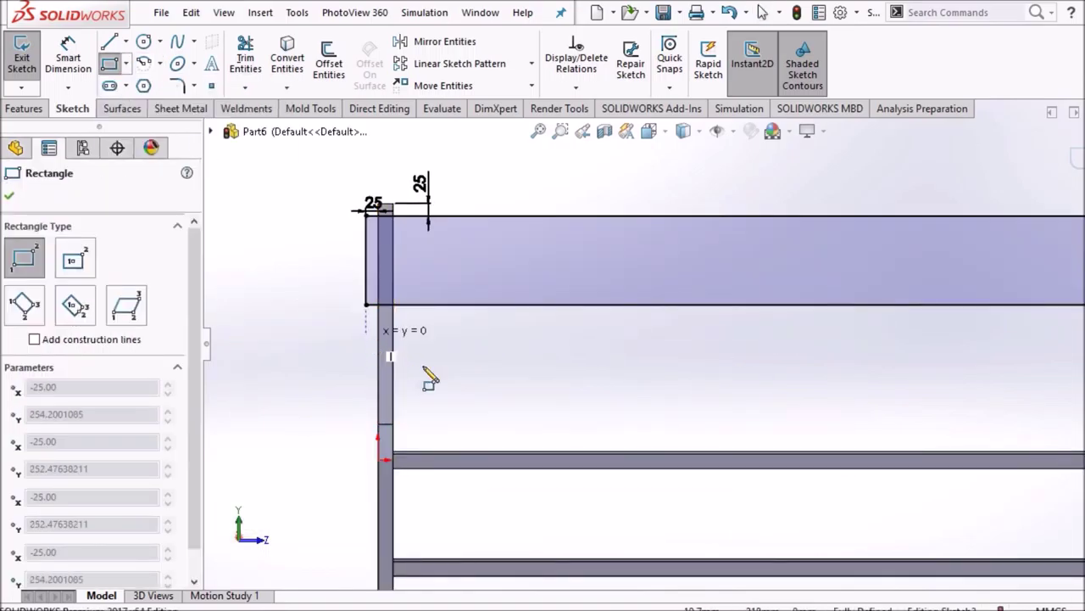
left_click(378, 333)
scroll(665, 348, "up", 2)
left_click(1064, 383)
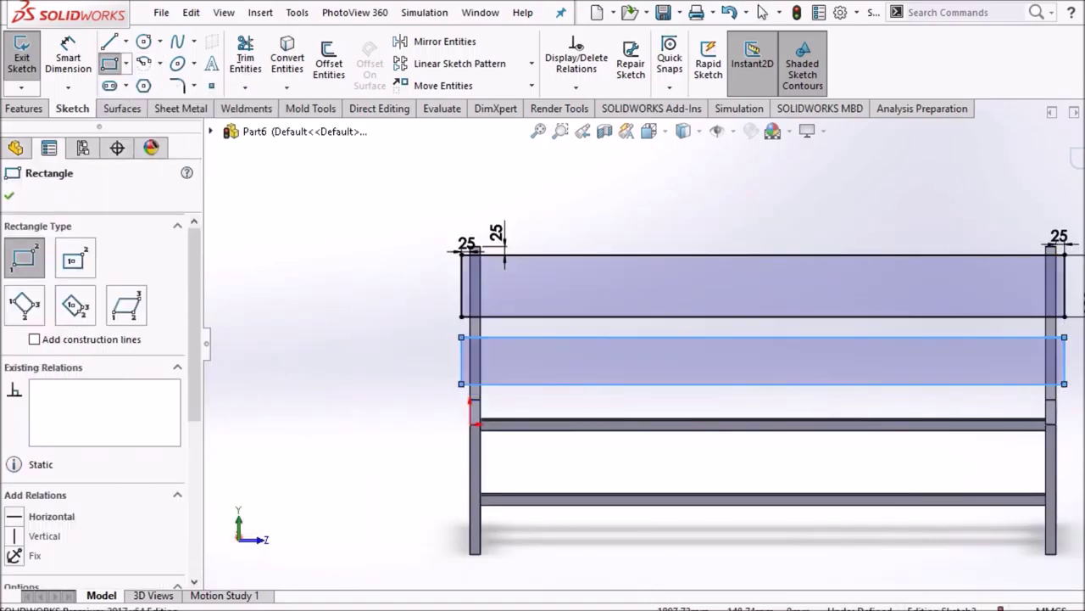
right_click(1064, 383)
left_click(948, 388)
scroll(1051, 348, "down", 1)
scroll(1049, 362, "down", 1)
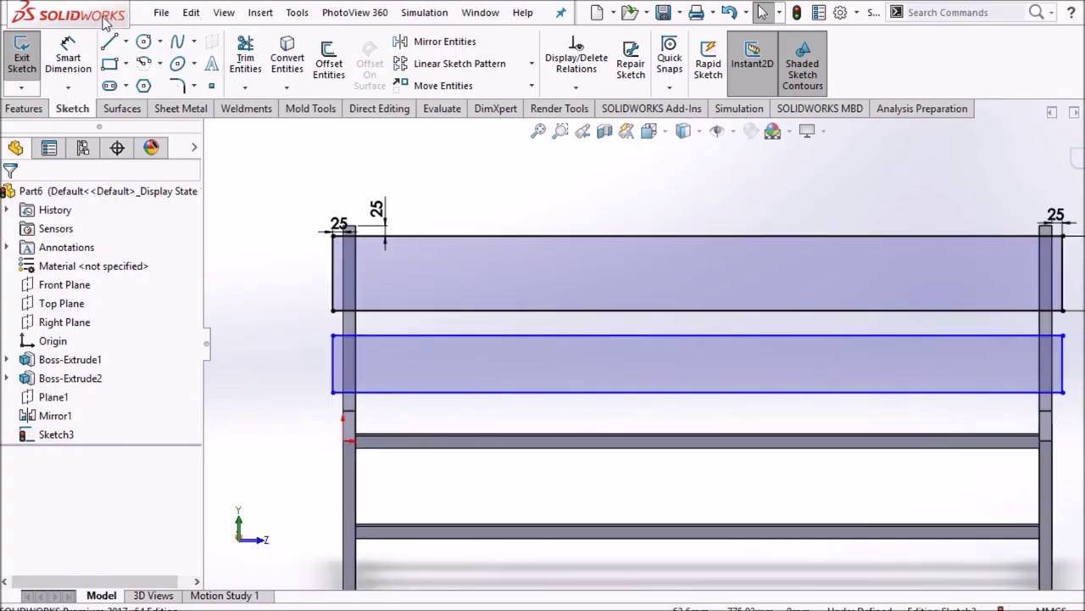
- Dimension the second rectangle 180 high with a 25 gap below the first
left_click(68, 56)
left_click(332, 375)
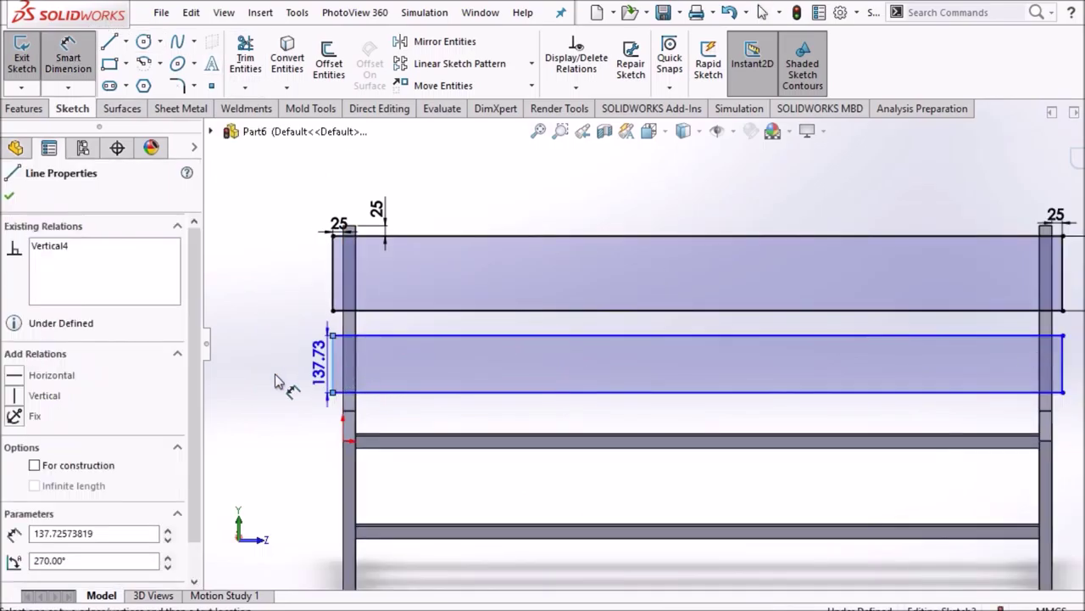
left_click(276, 373)
type("18")
key("Return")
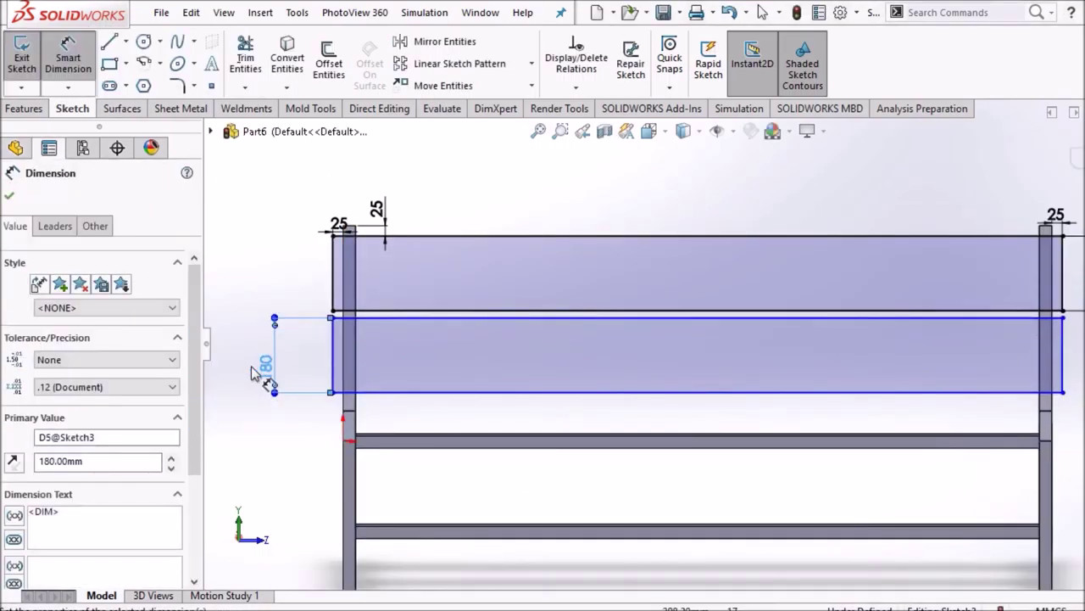
scroll(337, 329, "up", 3)
left_click(370, 315)
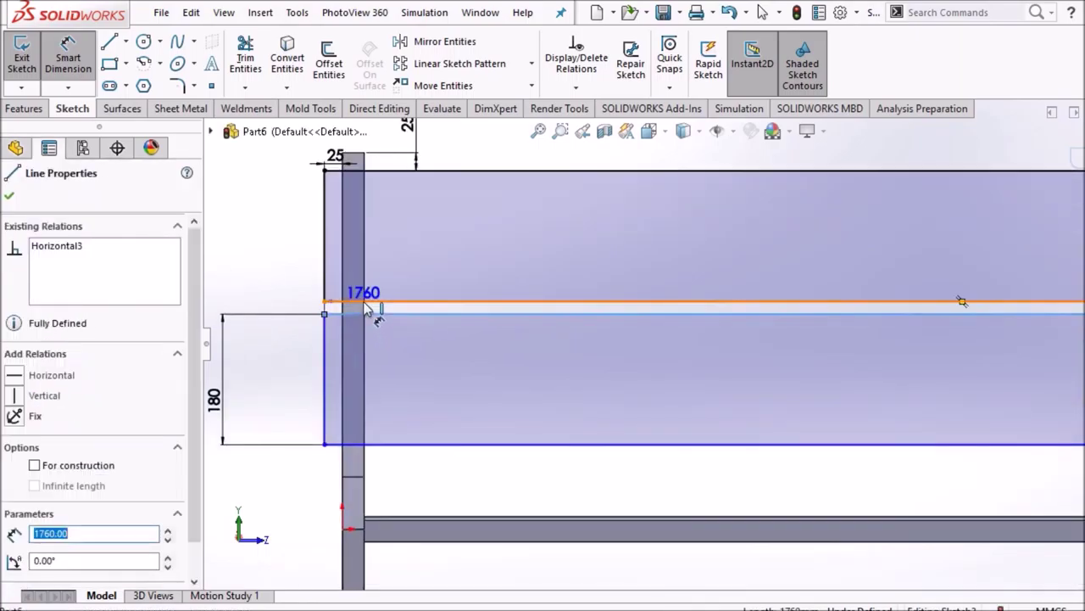
left_click(961, 300)
left_click(280, 303)
type("25")
key("Return")
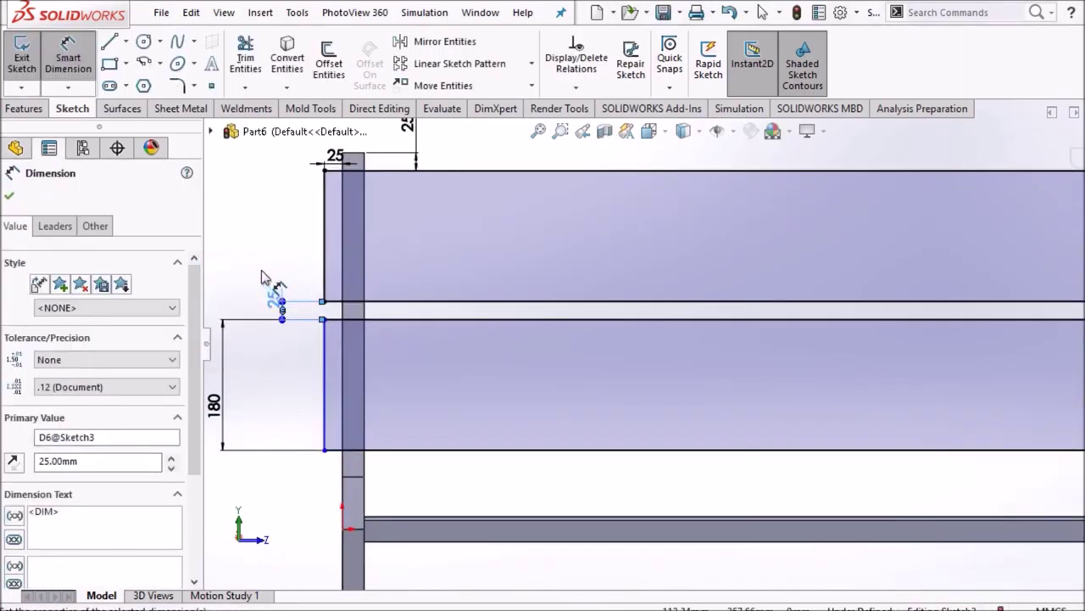
- Set the second rectangle's left overhang past the post to 25
left_click(327, 433)
left_click(341, 433)
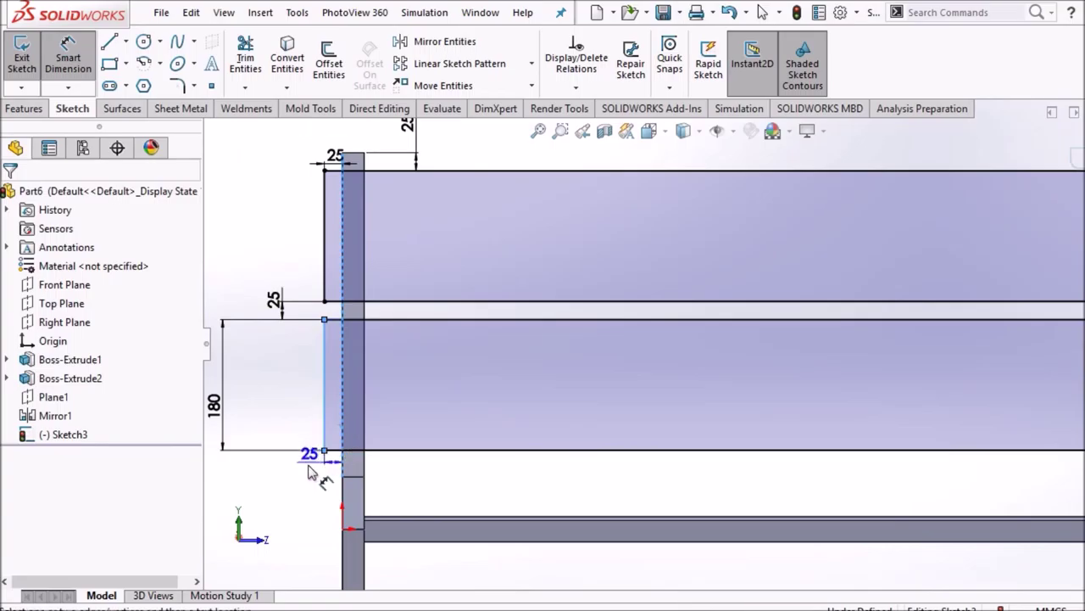
left_click(303, 483)
left_click(228, 472)
- Set the second rectangle's right overhang to 25 and finish dimensioning
scroll(969, 412, "up", 5)
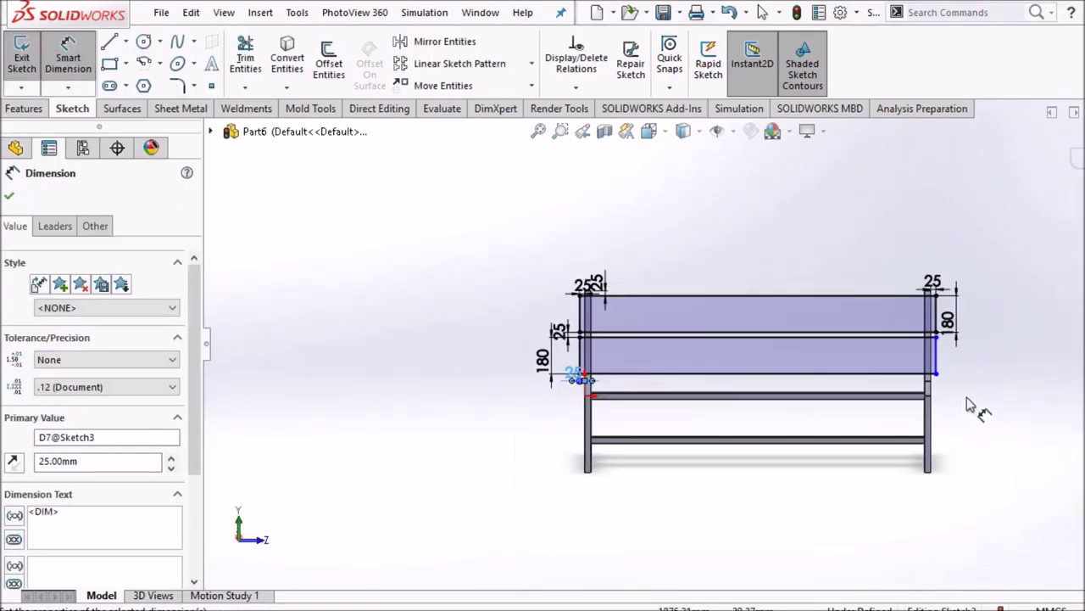
scroll(890, 387, "down", 3)
scroll(852, 392, "down", 3)
scroll(848, 382, "down", 2)
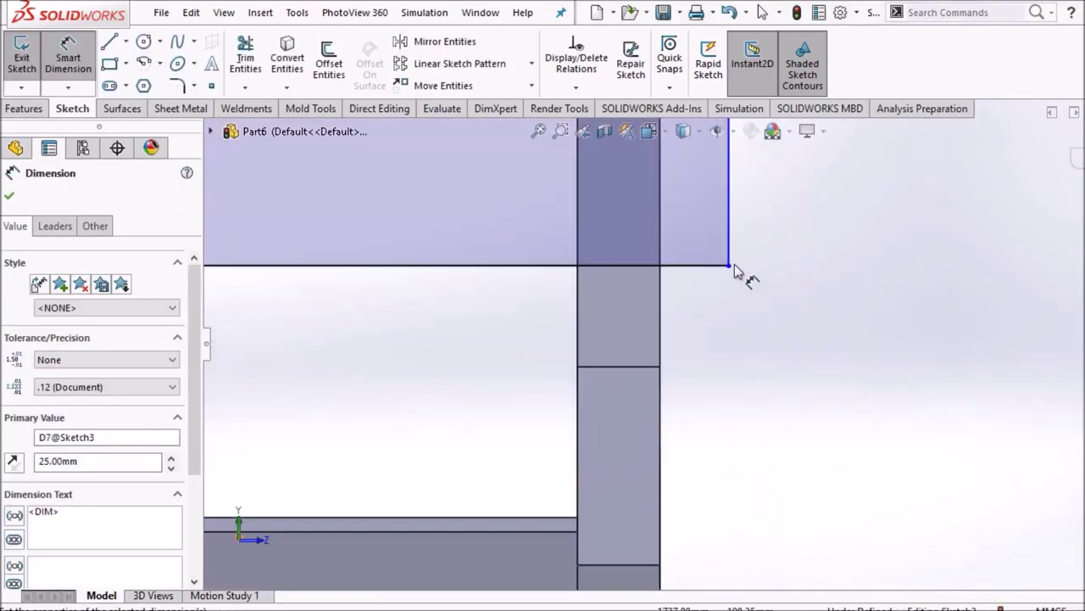
left_click(730, 255)
left_click(726, 265)
left_click(718, 329)
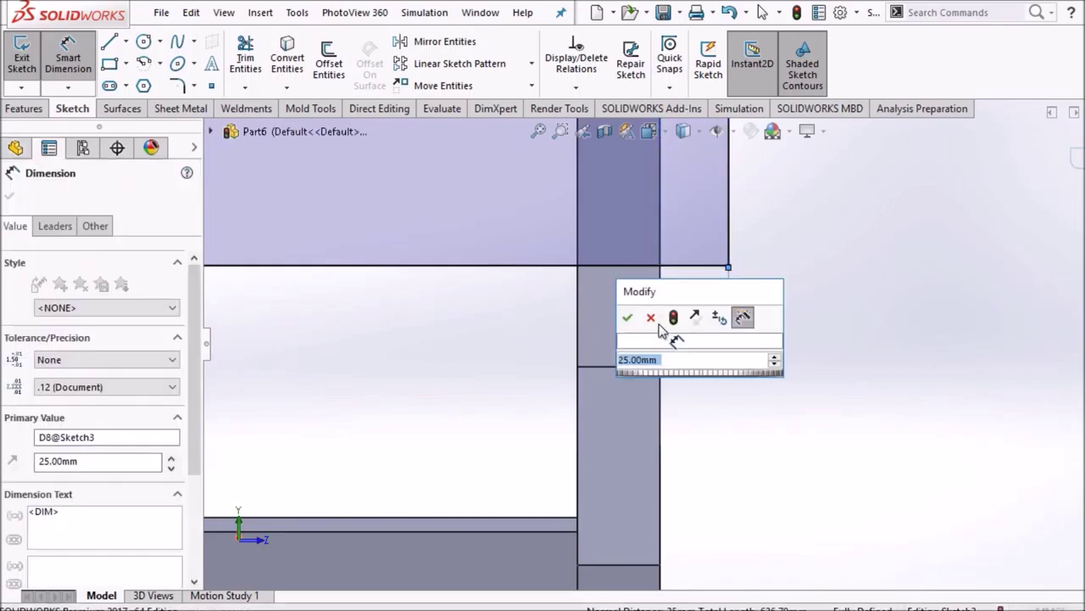
left_click(627, 317)
scroll(814, 405, "up", 3)
scroll(823, 399, "up", 3)
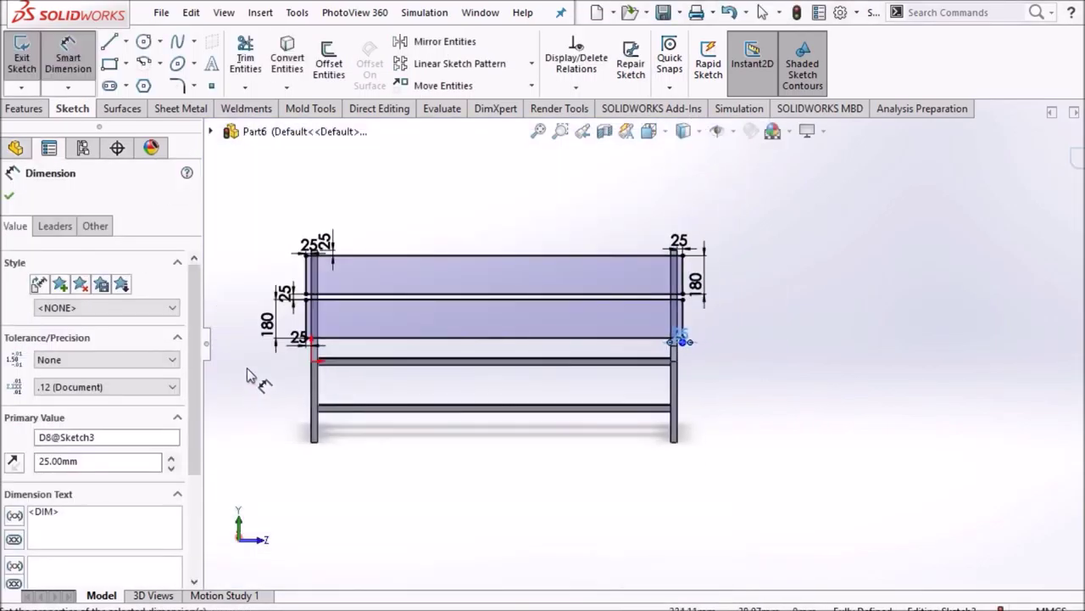
left_click(10, 196)
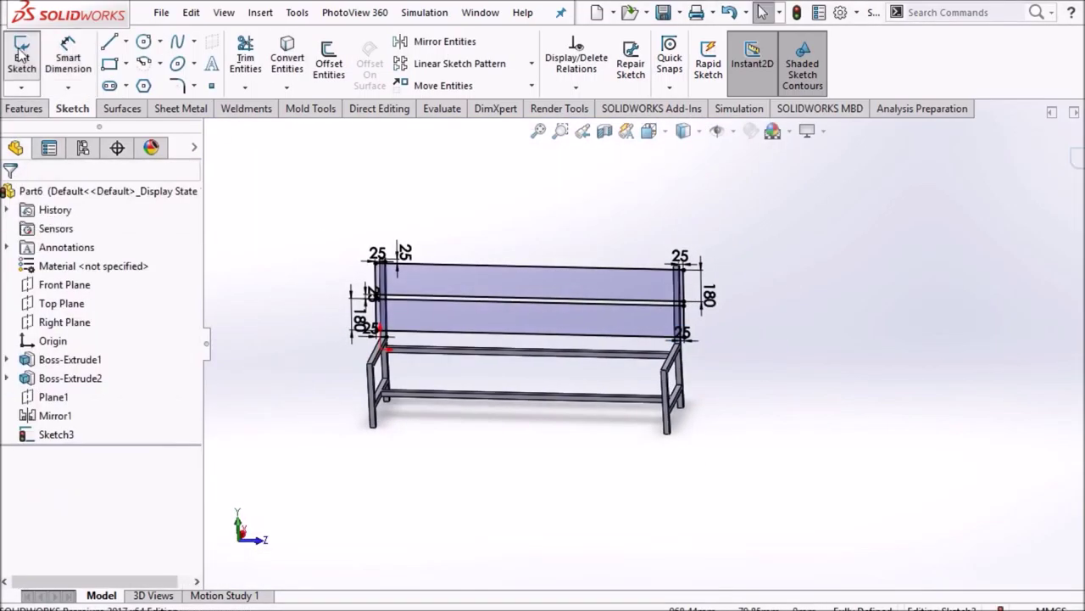
- Extrude both Sketch3 backrest rectangles 30 mm with Extruded Boss/Base and view the result in 3D
left_click(23, 109)
left_click(29, 59)
type("30")
key("Return")
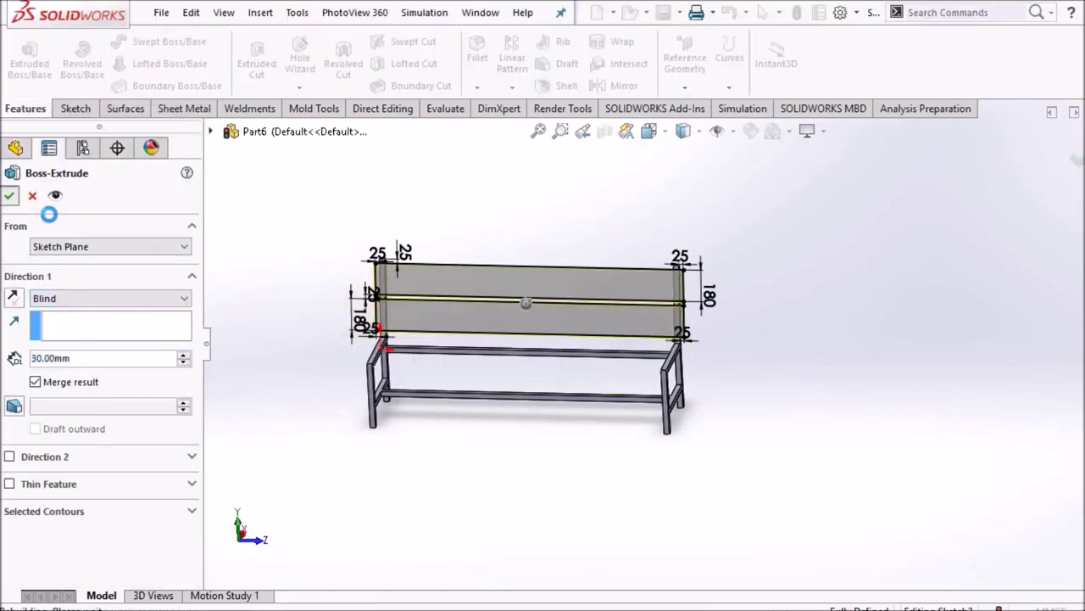
scroll(686, 348, "down", 3)
scroll(679, 340, "up", 3)
middle_click_drag(675, 329, 672, 377)
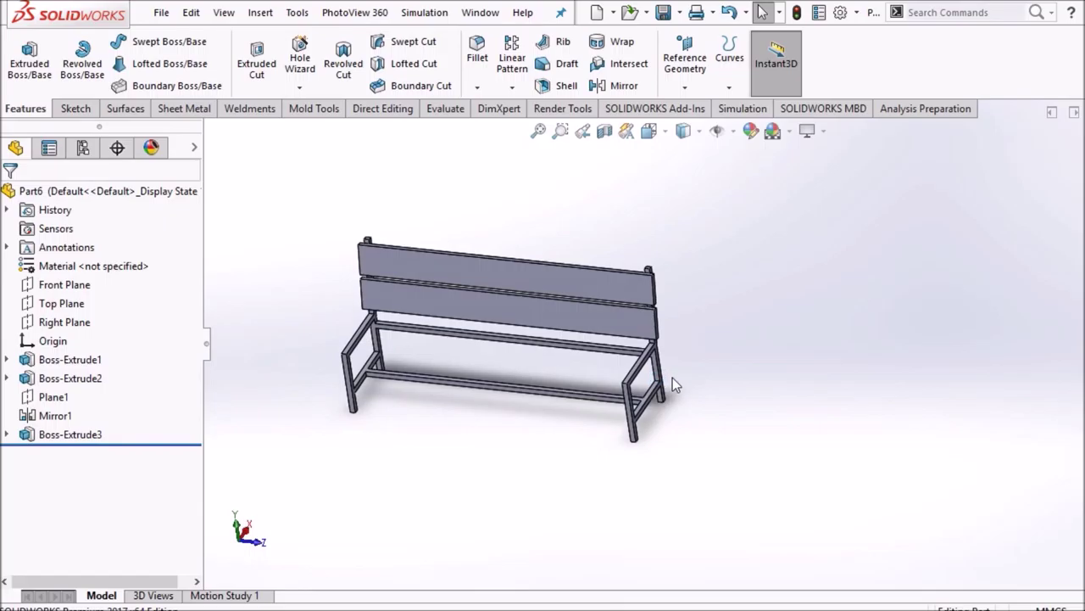
scroll(678, 330, "down", 3)
scroll(635, 359, "up", 3)
scroll(644, 361, "down", 2)
scroll(655, 363, "down", 2)
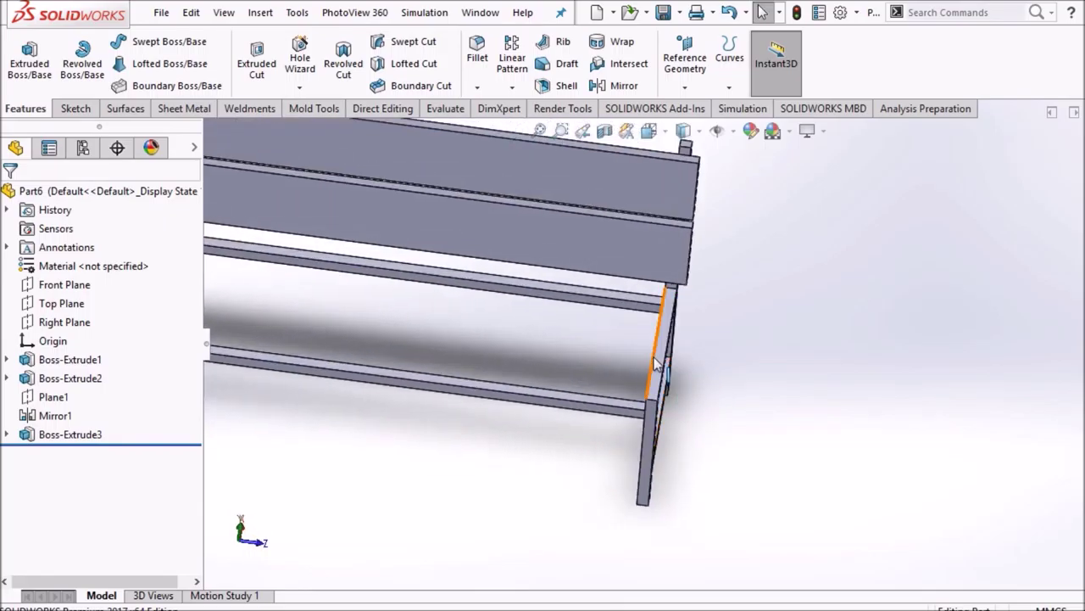
- Start a new sketch on the leg's side face, viewed normal to it
right_click(662, 360)
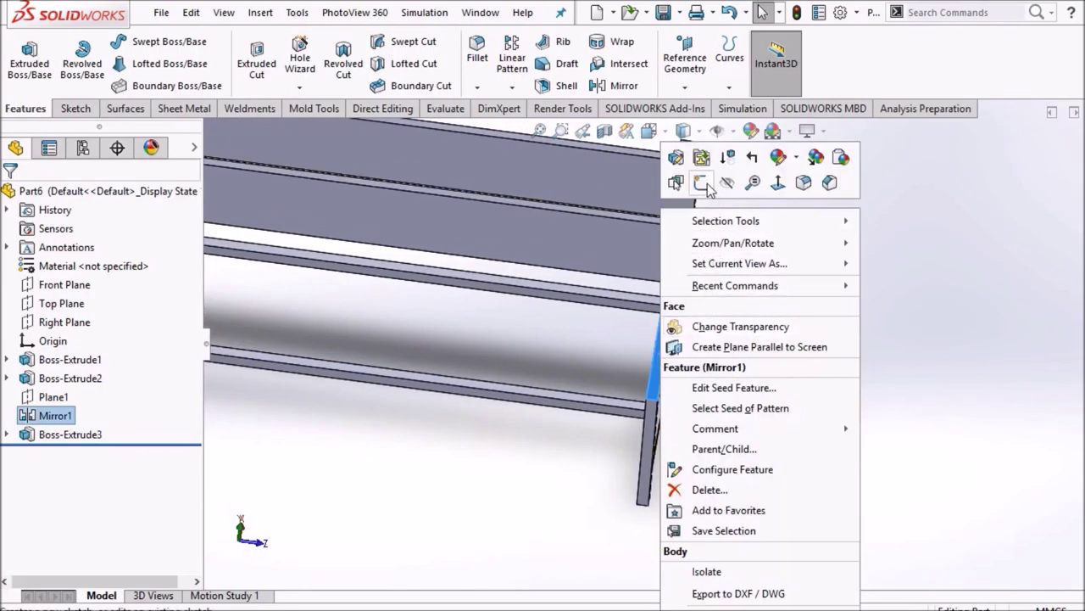
left_click(707, 184)
left_click(648, 132)
left_click(618, 314)
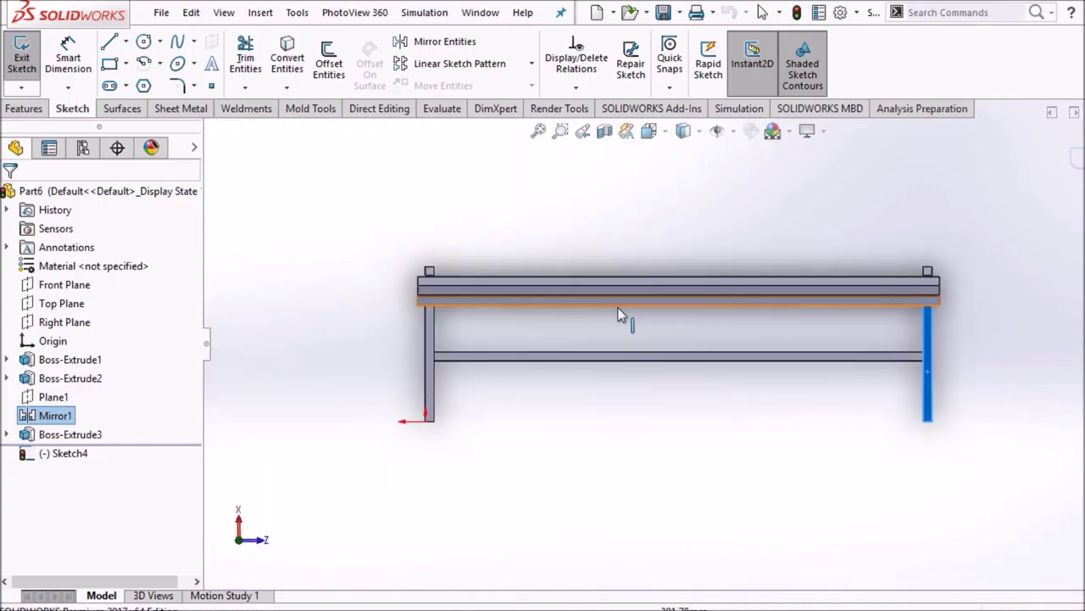
- Draw a corner rectangle spanning from the left leg past the right leg
left_click(126, 64)
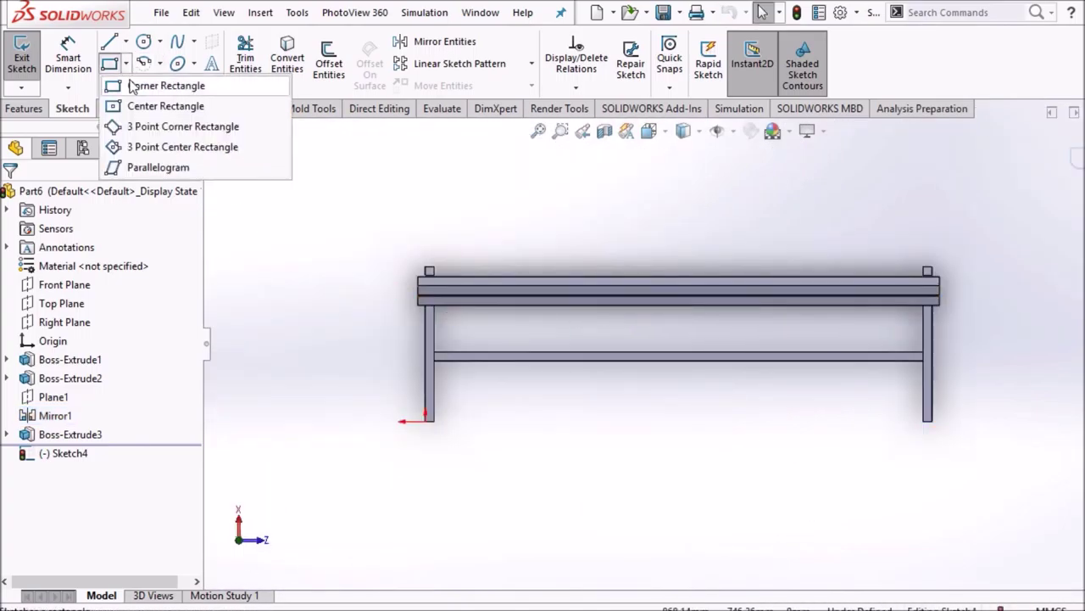
left_click(140, 85)
scroll(458, 390, "down", 3)
left_click(406, 260)
scroll(681, 344, "up", 2)
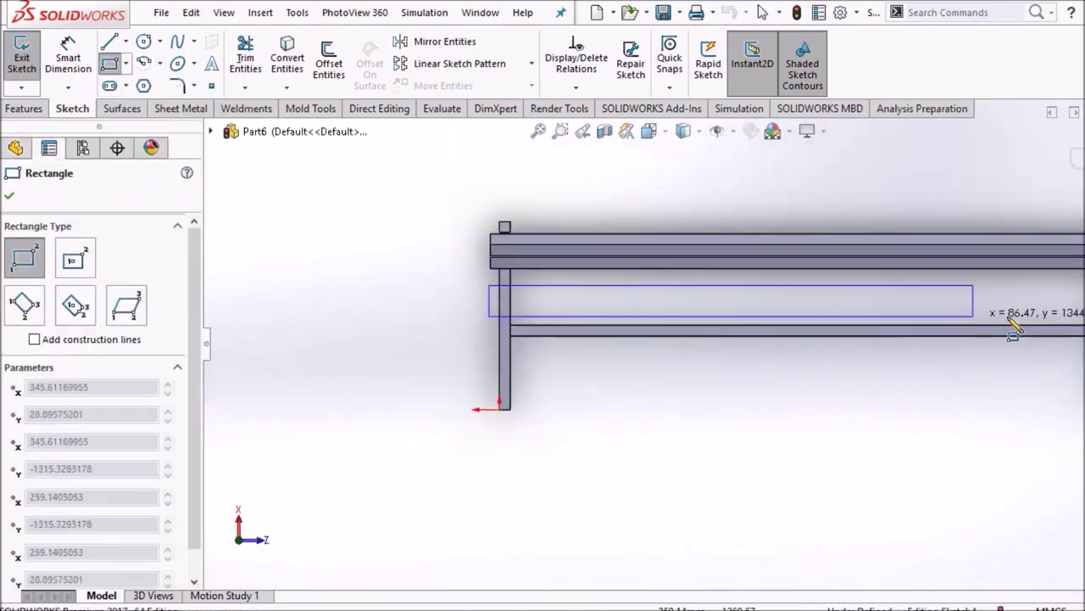
left_click(1084, 323)
right_click(351, 184)
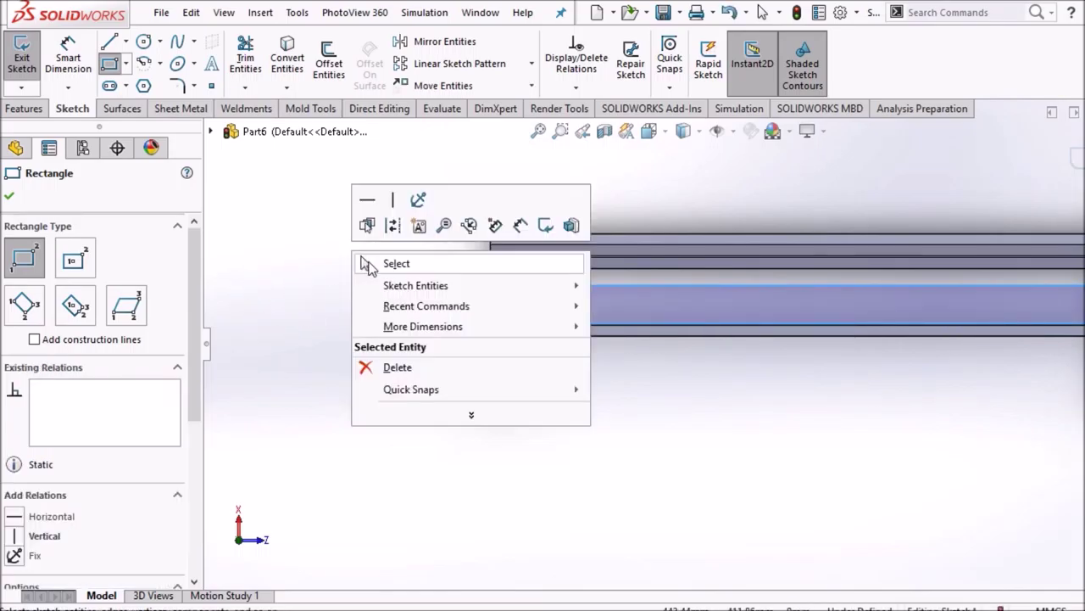
left_click(394, 262)
scroll(518, 395, "down", 4)
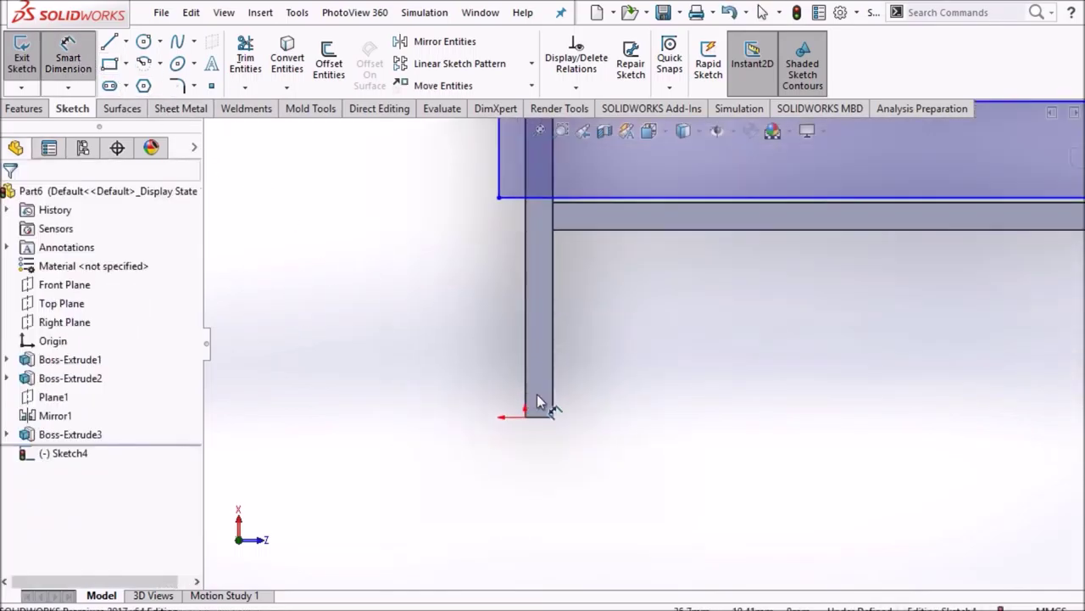
- Dimension the rectangle's offset above the base, correcting it from 30 to 25
left_click(577, 201)
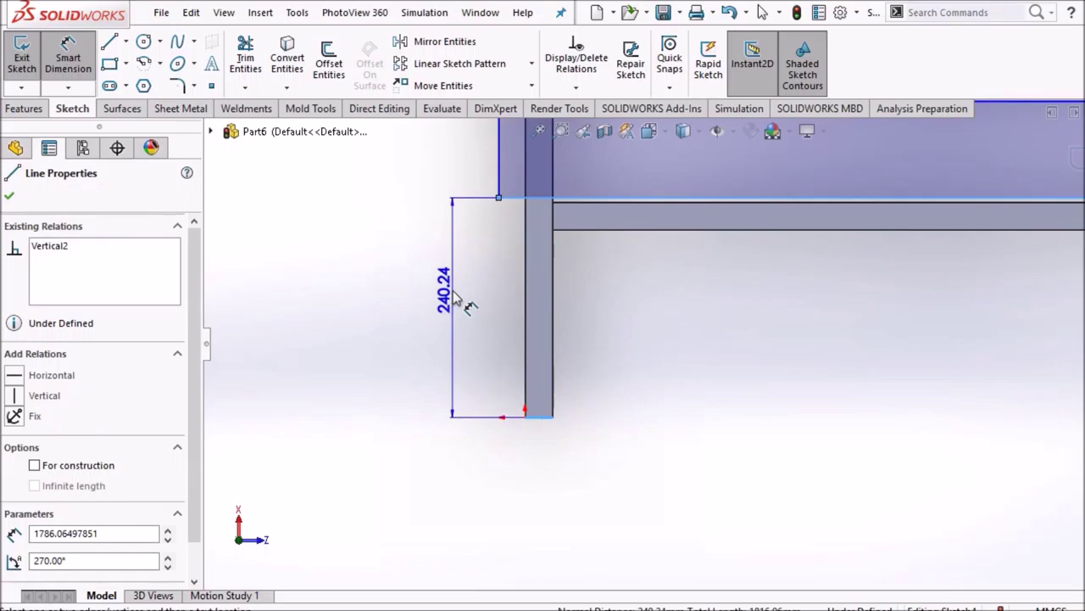
left_click(464, 301)
type("30")
key("Return")
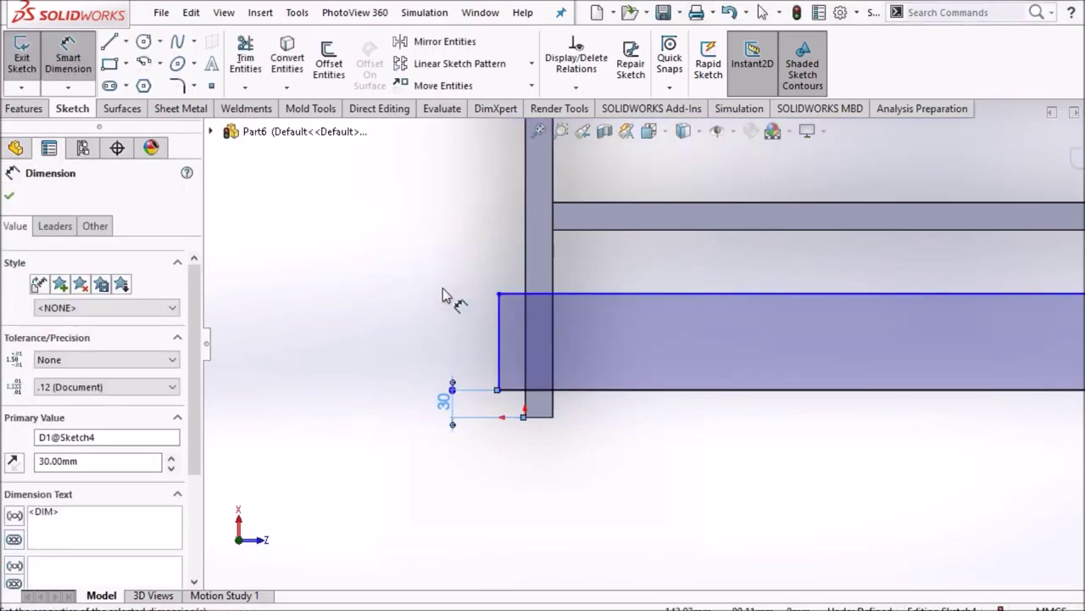
double_click(445, 403)
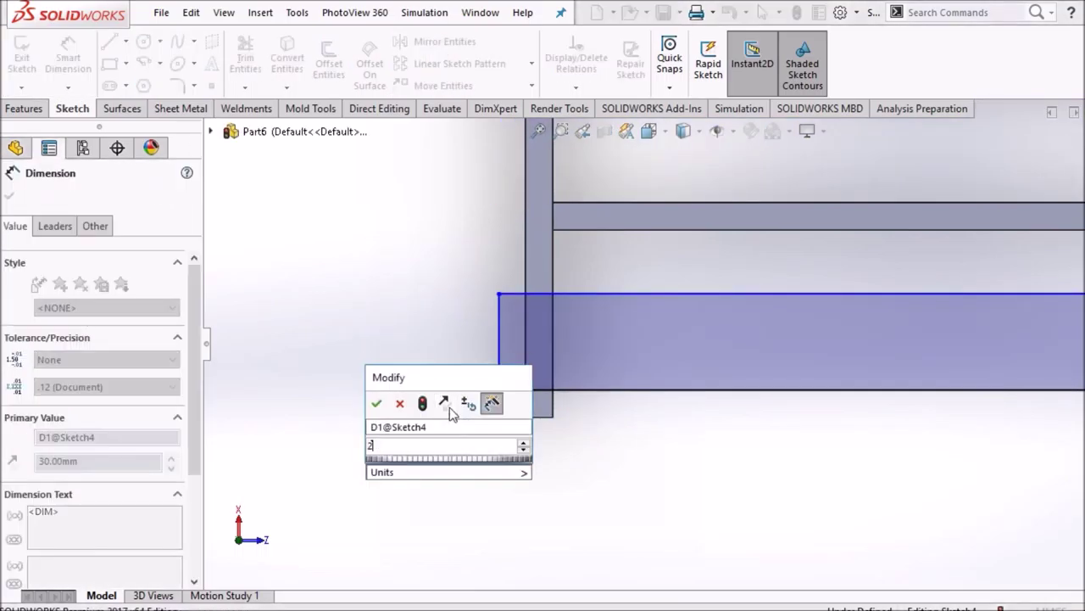
type("25")
key("Return")
- Set the rectangle's left-end offset from the left leg to 25
left_click(498, 321)
left_click(525, 339)
left_click(481, 318)
type("25")
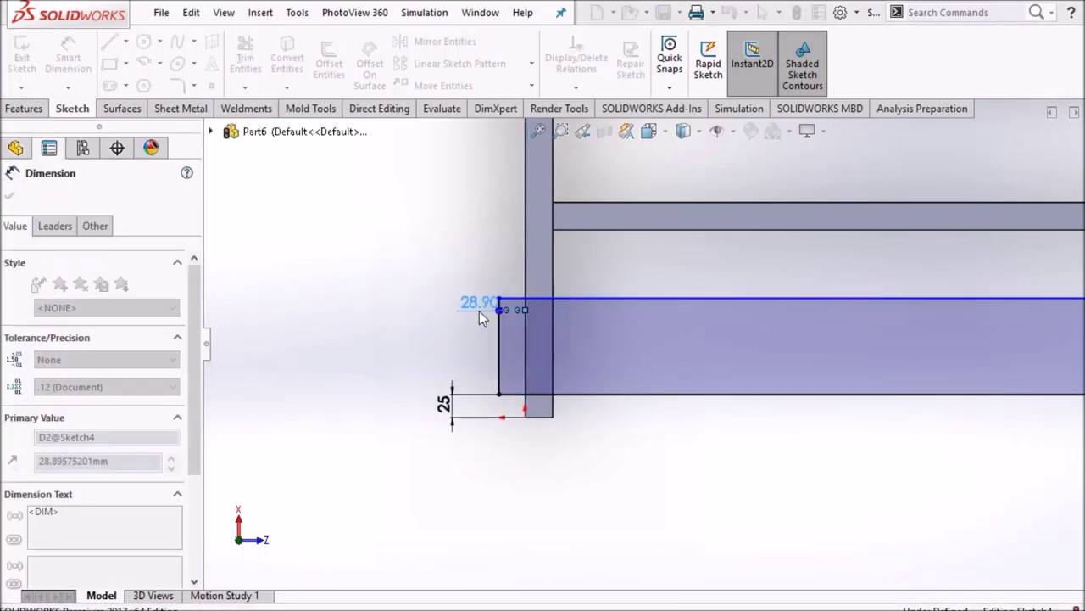
key("Return")
scroll(978, 347, "up", 2)
scroll(978, 348, "down", 2)
scroll(907, 330, "down", 2)
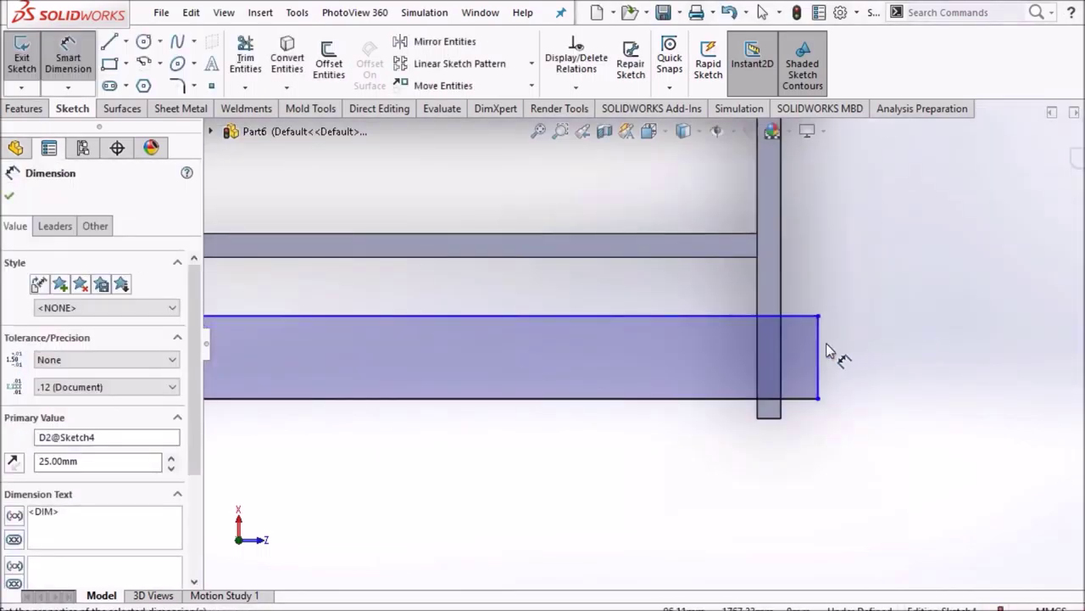
- Set the rectangle's right-end offset from the right leg to 25
left_click(818, 343)
left_click(782, 294)
left_click(817, 296)
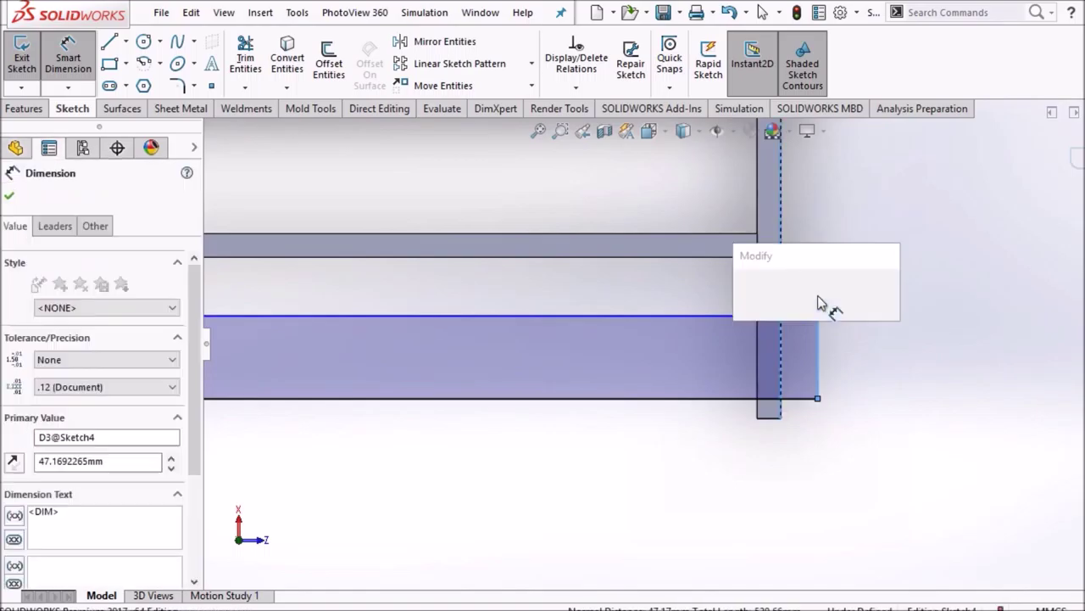
type("25")
key("Return")
left_click(917, 332)
- Give the rectangle a 180 mm height and end dimensioning
scroll(686, 388, "up", 1)
scroll(610, 371, "up", 2)
scroll(857, 320, "down", 5)
scroll(1015, 290, "up", 2)
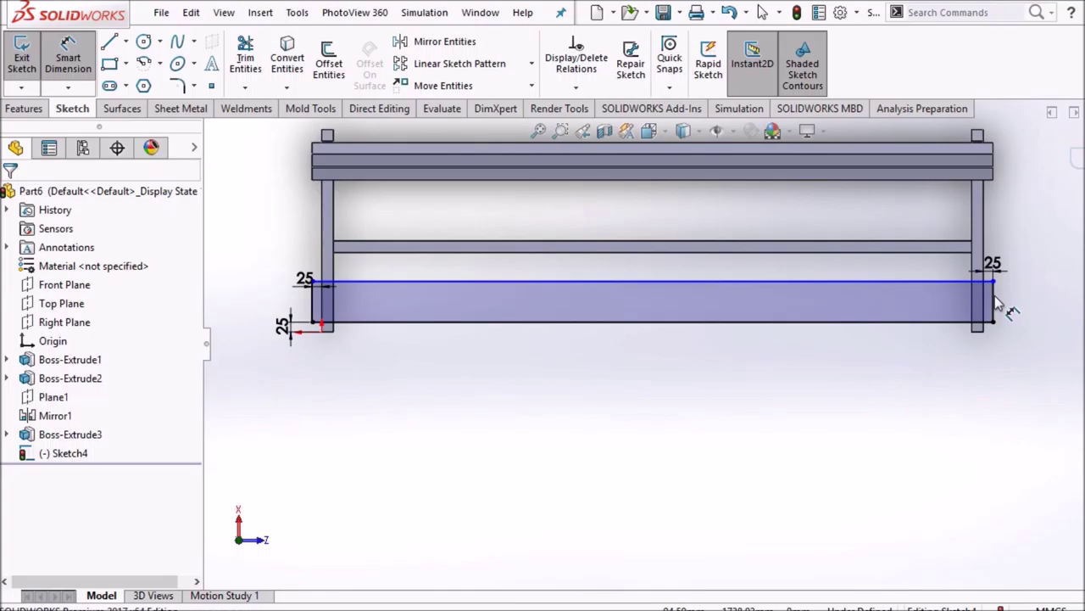
left_click(1010, 304)
type("180")
key("Return")
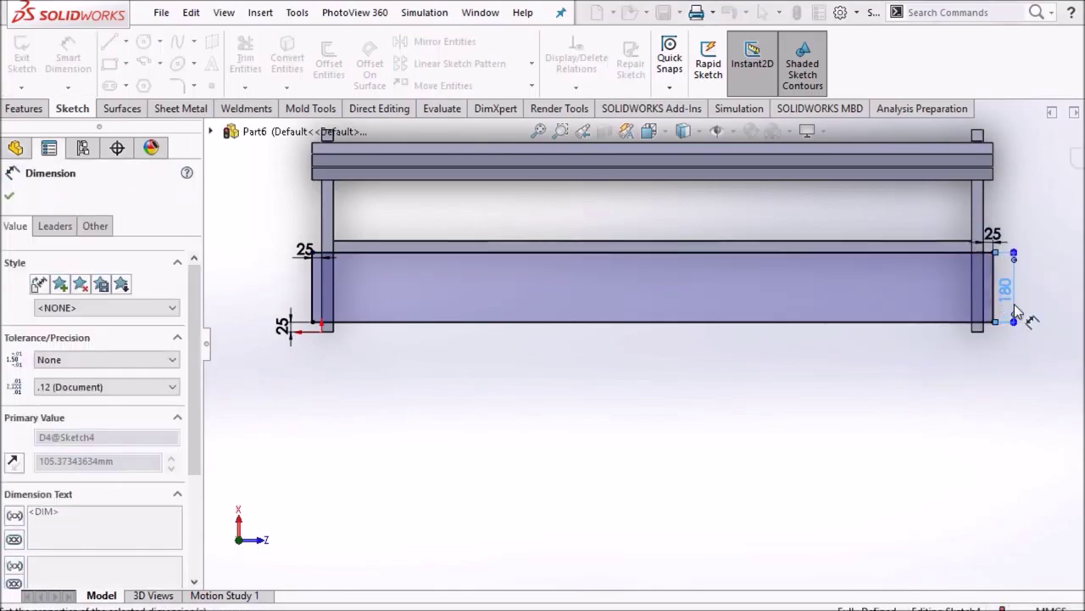
right_click(494, 429)
left_click(509, 475)
left_click(126, 64)
left_click(135, 84)
- Place the second seat-board rectangle below the first one
scroll(413, 225, "down", 2)
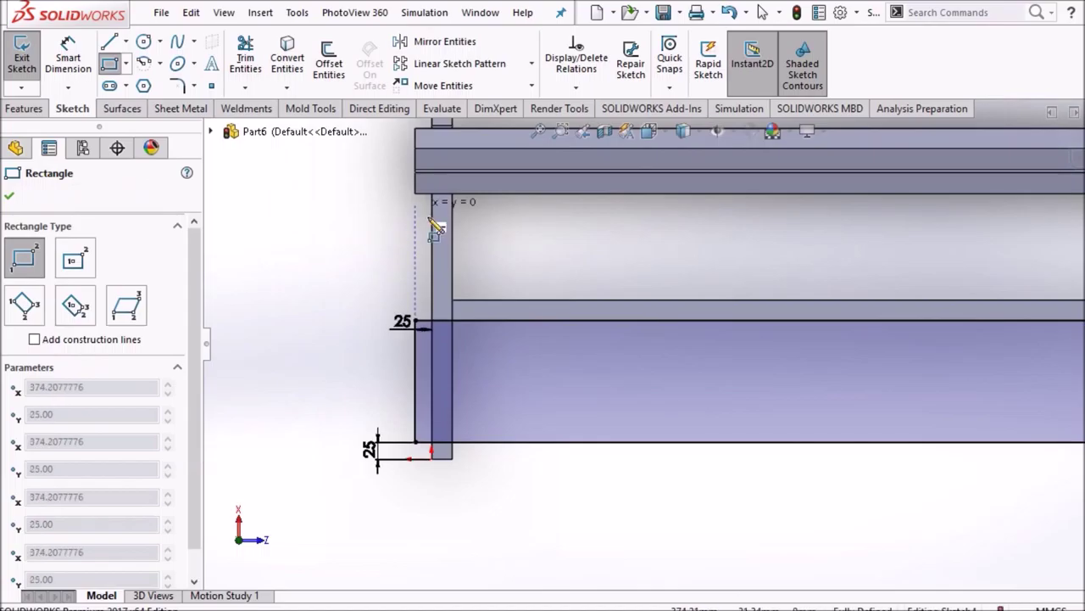
left_click(435, 227)
scroll(688, 339, "up", 3)
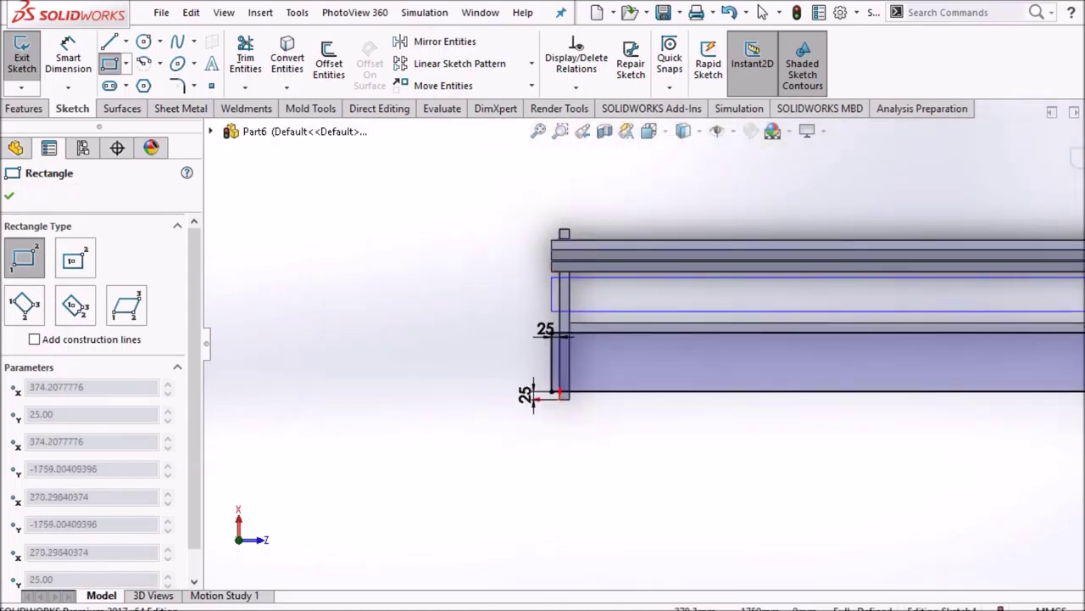
right_click(417, 289)
left_click(437, 290)
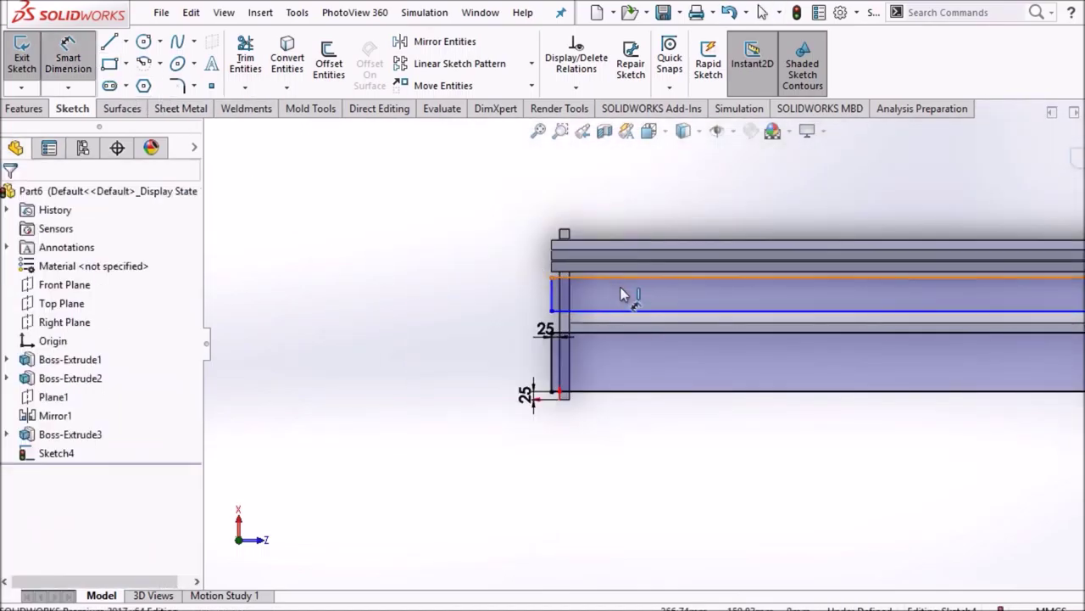
- Dimension the second rectangle's height to 180 mm
scroll(622, 295, "down", 3)
left_click(498, 316)
left_click(467, 317)
type("18")
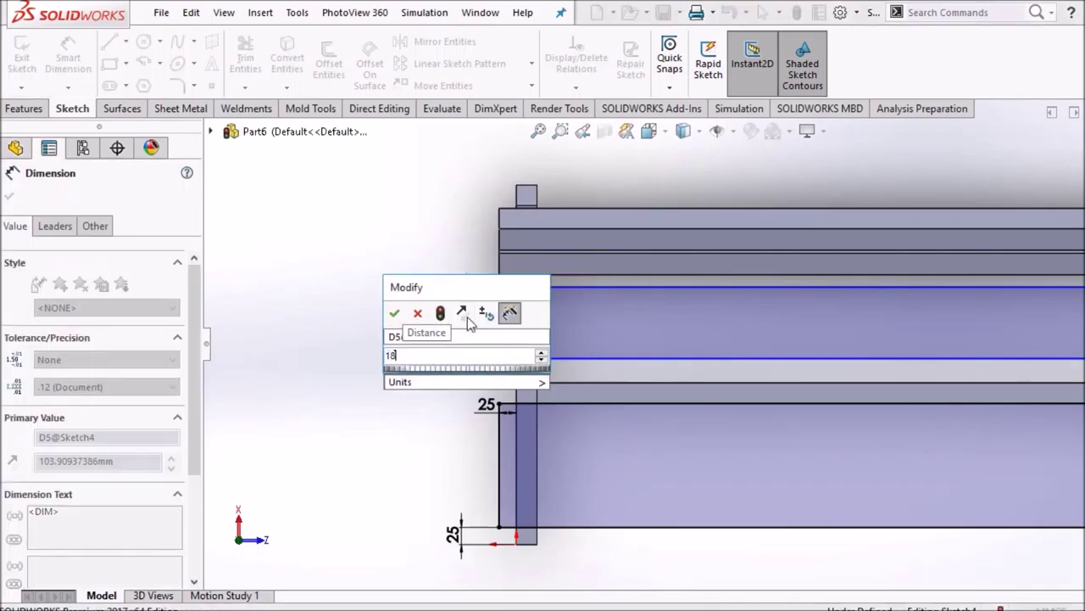
type("0")
key("Return")
right_click(323, 270)
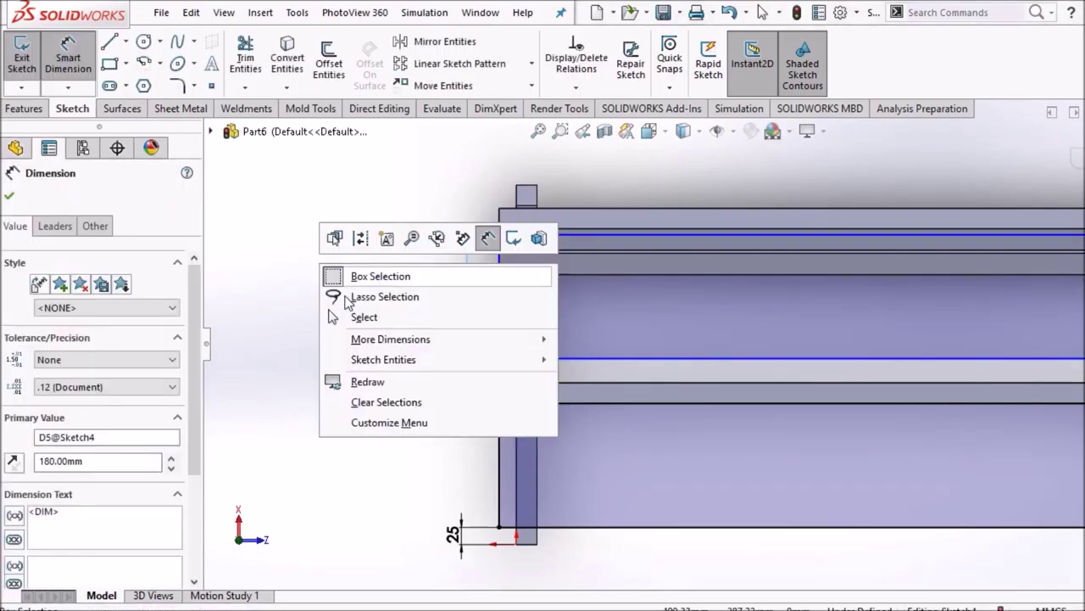
left_click(335, 314)
- Set a 25 mm gap between the upper and lower board rectangles
scroll(392, 339, "up", 2)
scroll(498, 349, "down", 3)
left_click(88, 75)
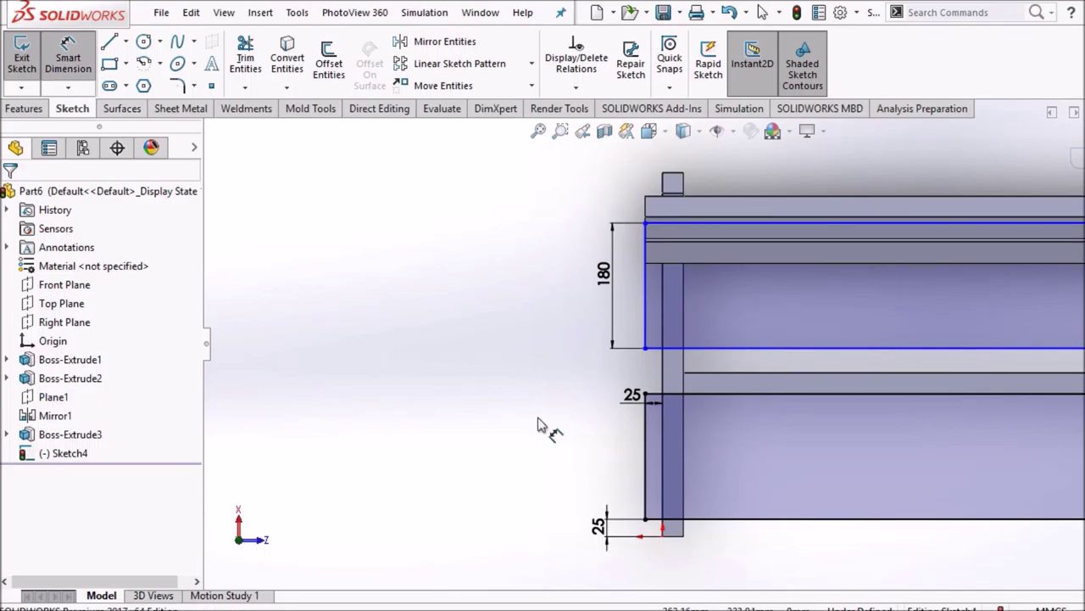
left_click(690, 354)
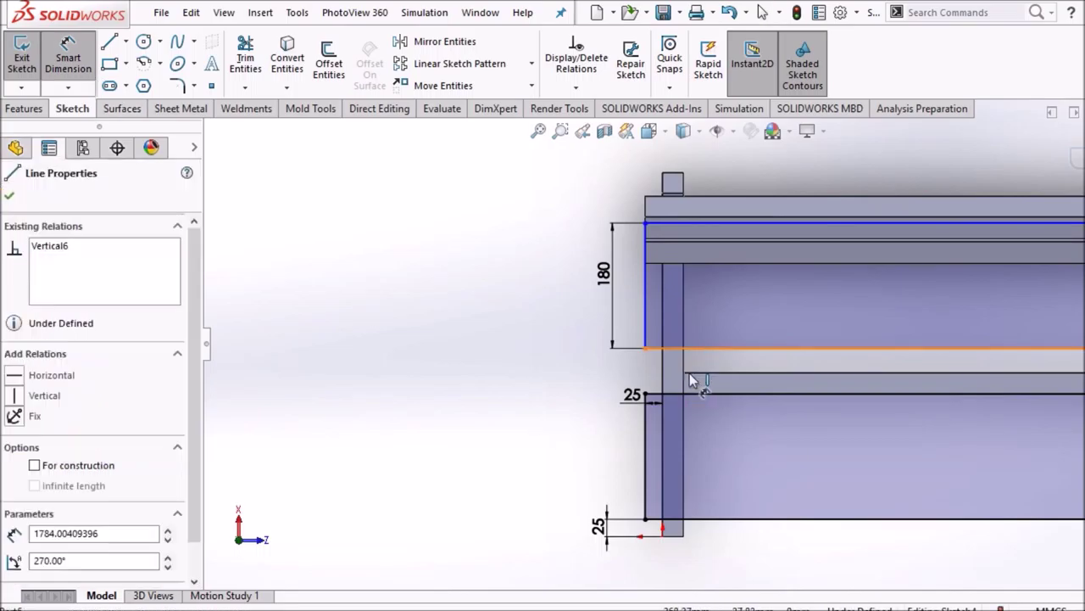
left_click(695, 395)
left_click(570, 386)
type("25")
key("Return")
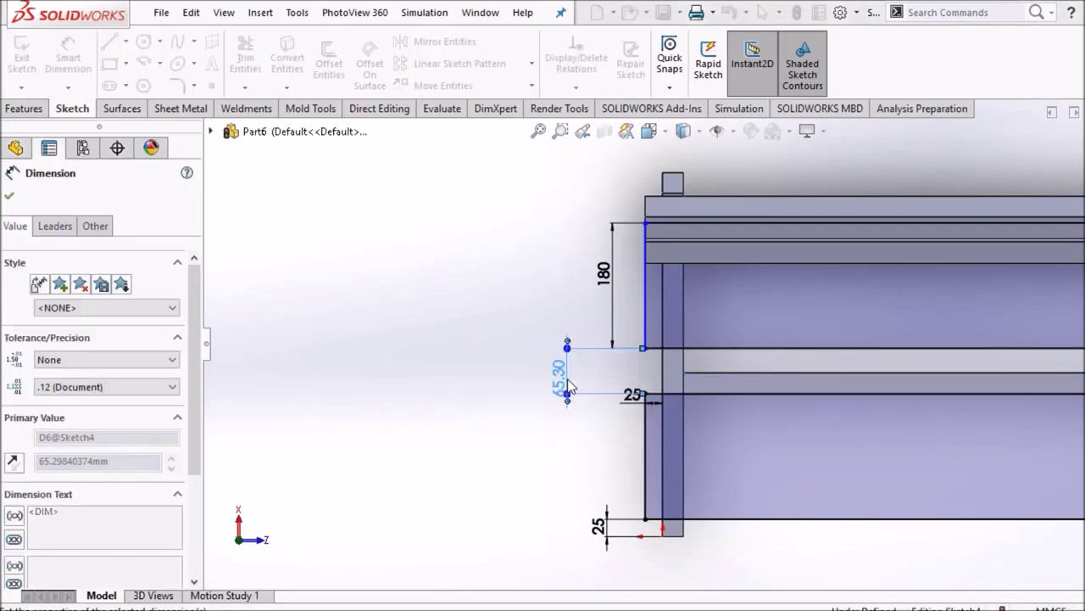
- Set the upper board's end overhang to 25 mm, viewing the sketch normal to it
middle_click_drag(513, 326, 685, 338)
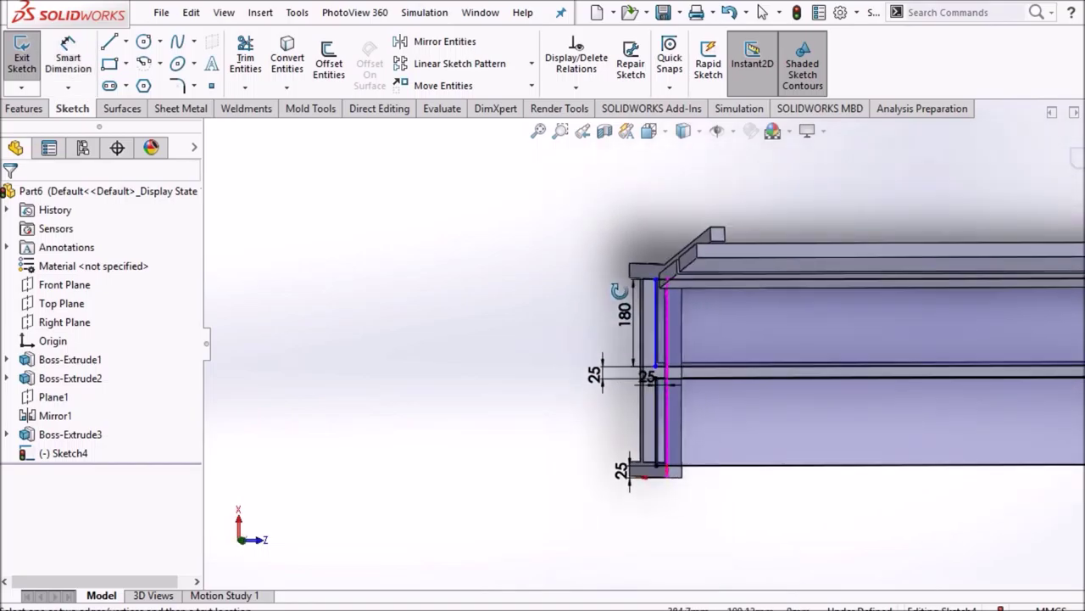
left_click(641, 339)
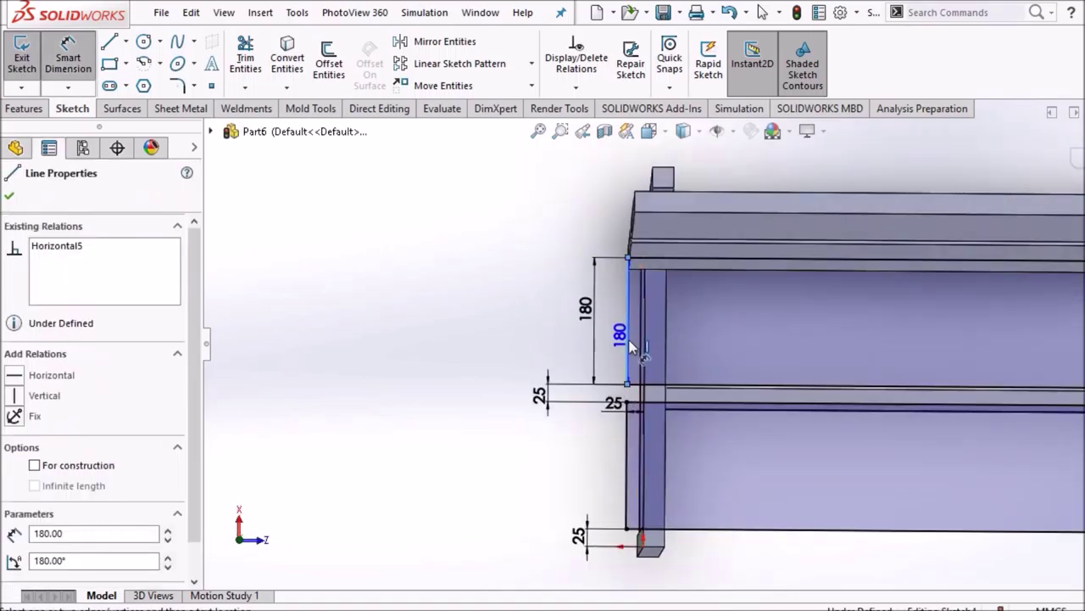
scroll(636, 348, "down", 1)
scroll(637, 351, "down", 1)
key("ctrl+8")
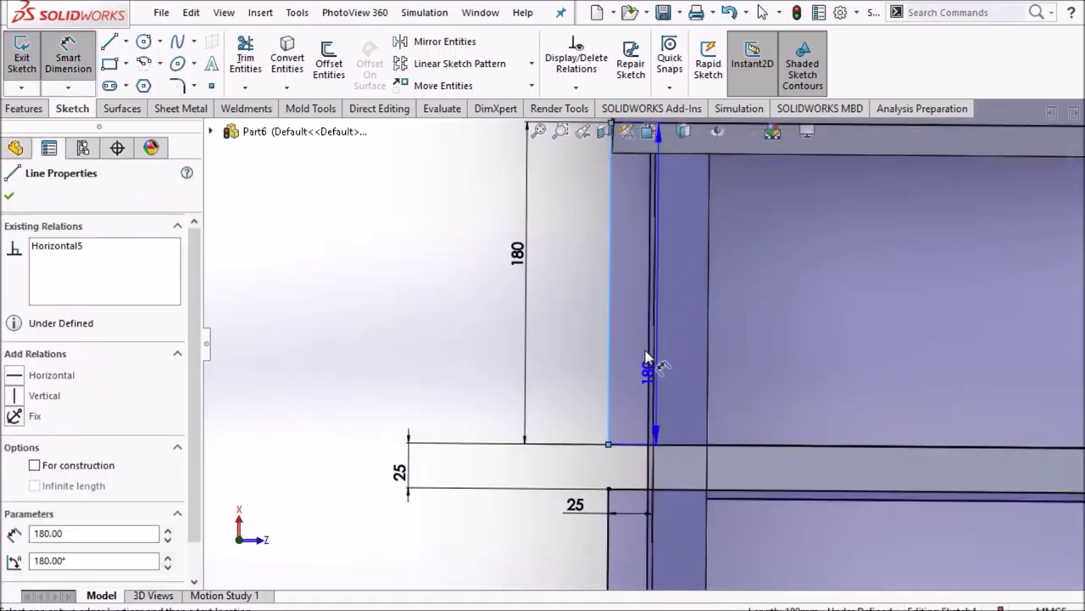
key("Escape")
left_click(597, 336)
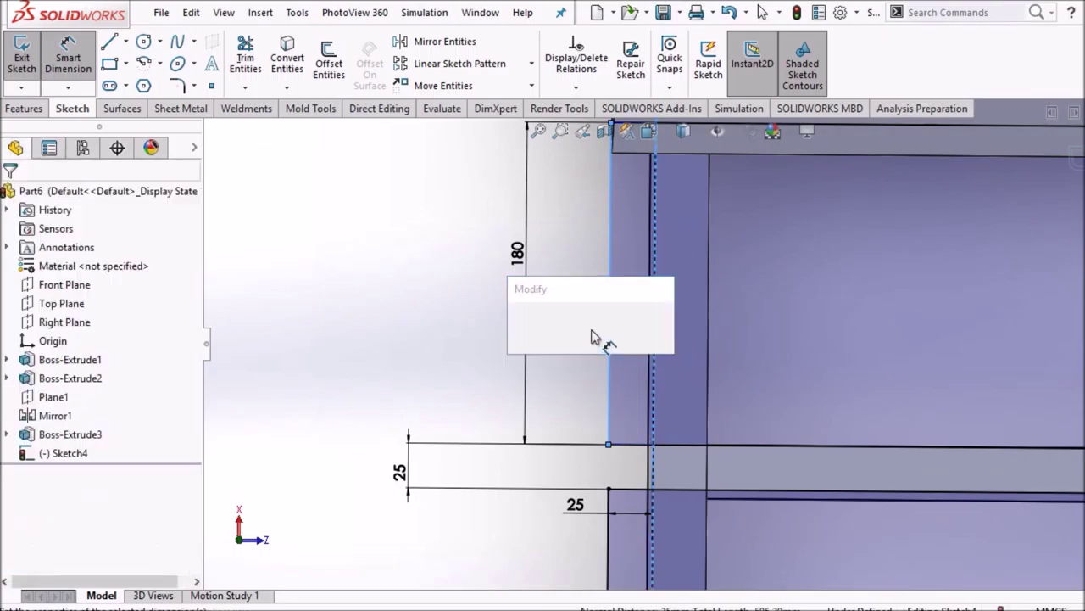
type("2")
key("Return")
scroll(398, 339, "up", 3)
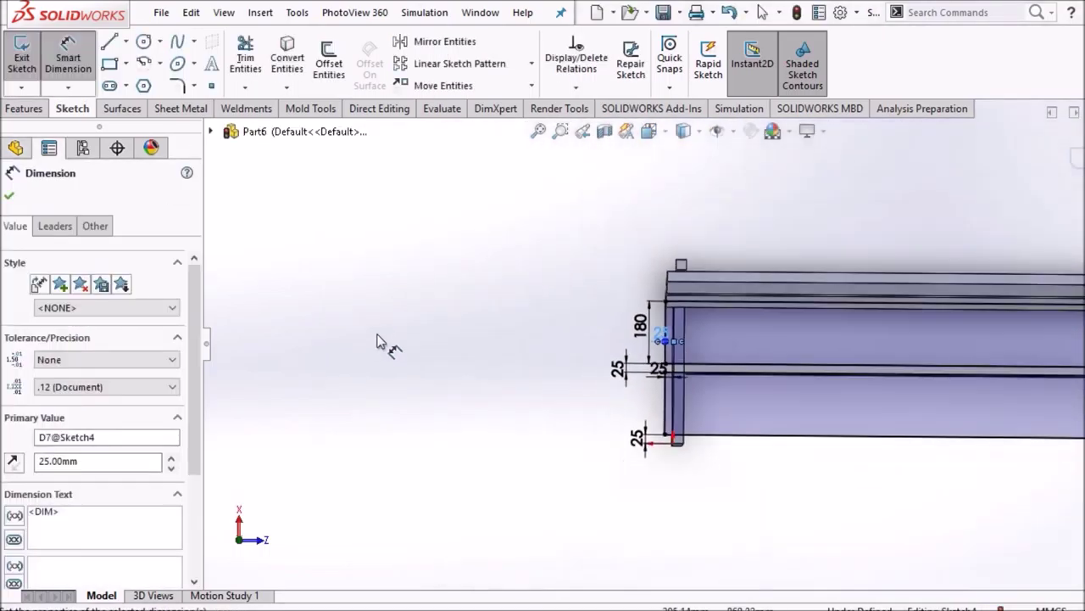
key("Escape")
scroll(679, 369, "down", 2)
scroll(780, 263, "down", 2)
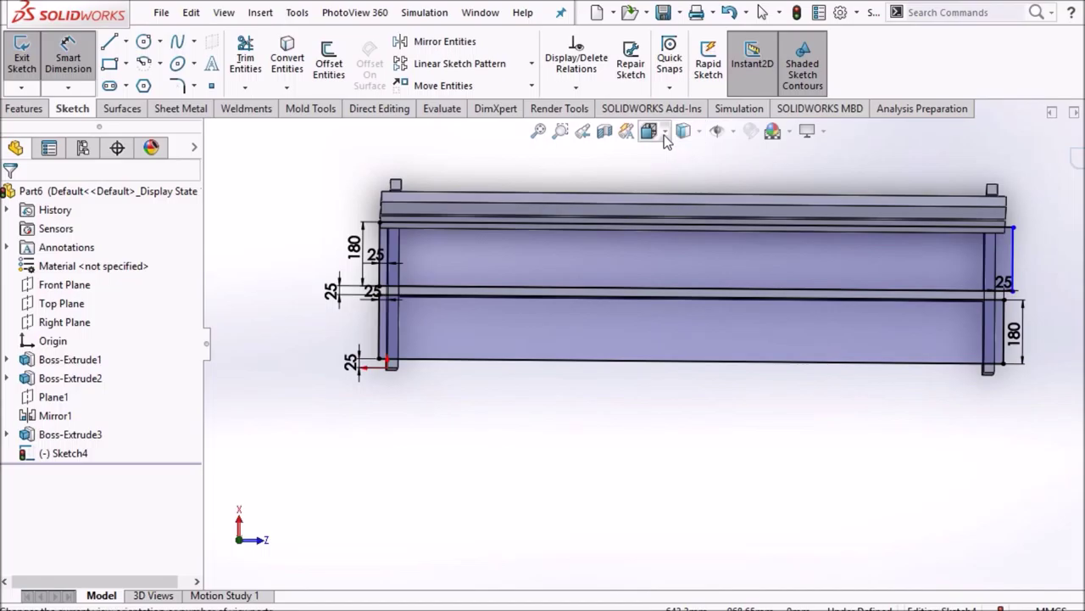
- Dimension the slat's right edge 25 mm from the centreline and exit the sketch
left_click(664, 134)
scroll(848, 339, "down", 4)
scroll(679, 306, "down", 3)
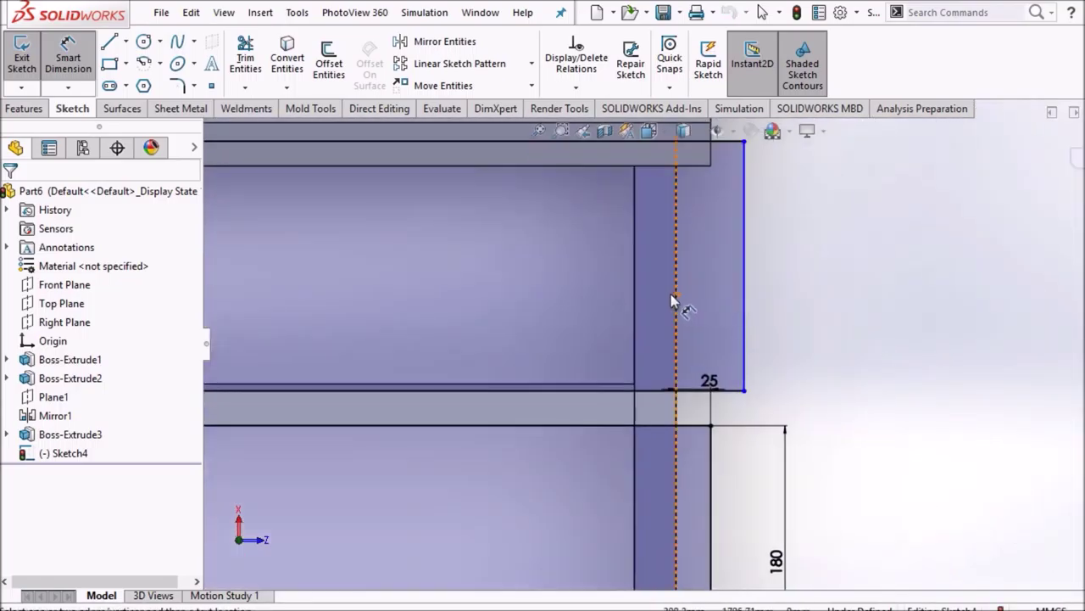
left_click(675, 302)
left_click(743, 300)
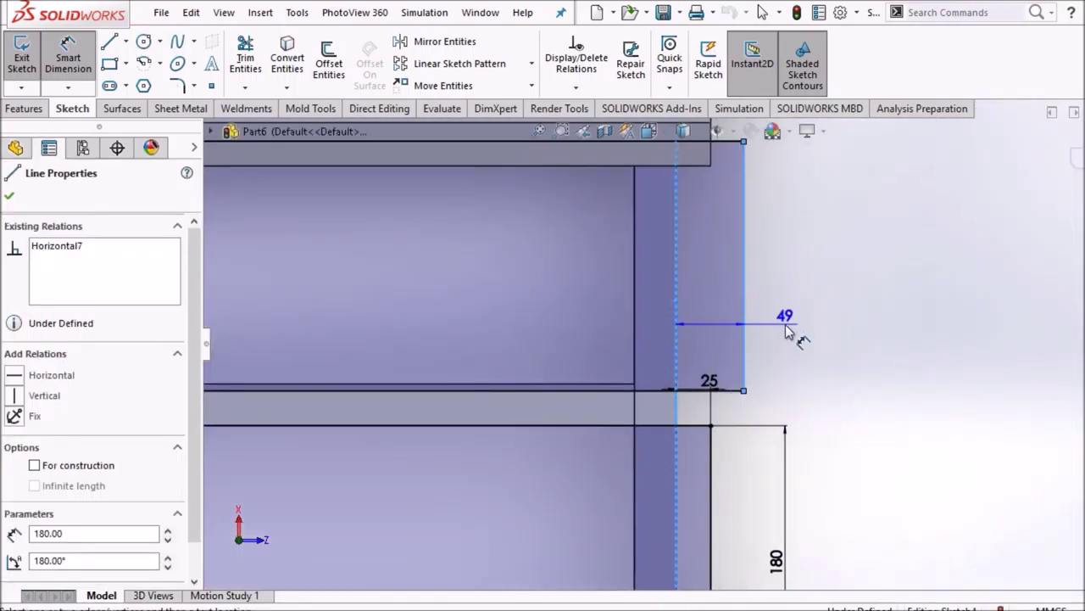
left_click(786, 330)
type("25")
key("Return")
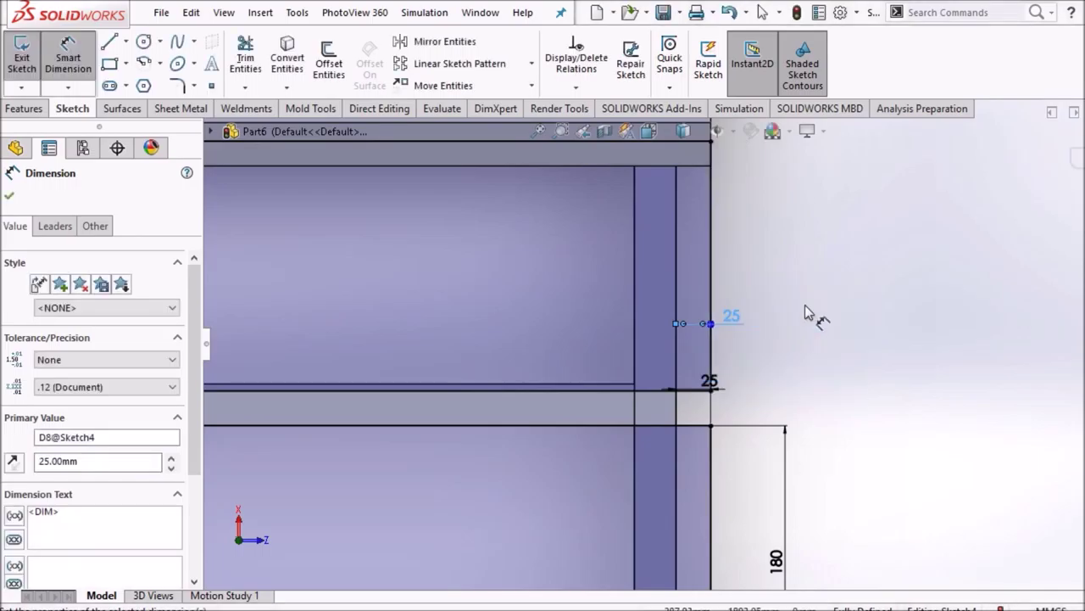
scroll(805, 312, "up", 3)
scroll(853, 295, "up", 2)
left_click(11, 200)
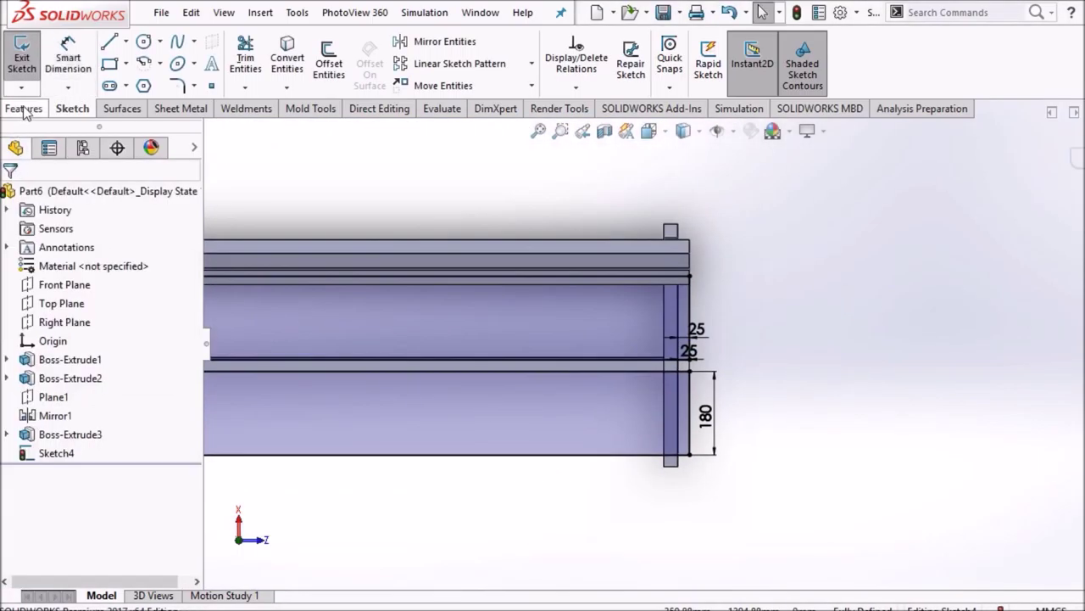
left_click(21, 59)
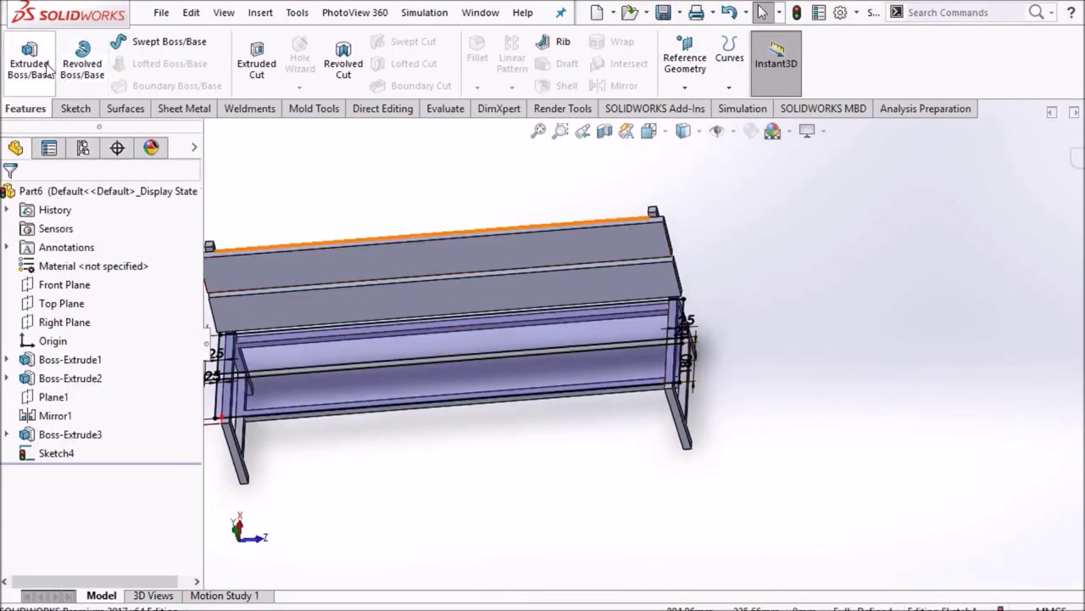
- Extrude Sketch4's two rectangles into 30 mm seat boards as Boss-Extrude4, then orbit to inspect
left_click(28, 59)
left_click(9, 196)
mouse_move(787, 395)
middle_mouse_down()
mouse_move(691, 363)
mouse_move(647, 390)
mouse_move(649, 374)
middle_mouse_up()
mouse_move(736, 349)
middle_mouse_down()
mouse_move(703, 373)
mouse_move(969, 280)
middle_mouse_up()
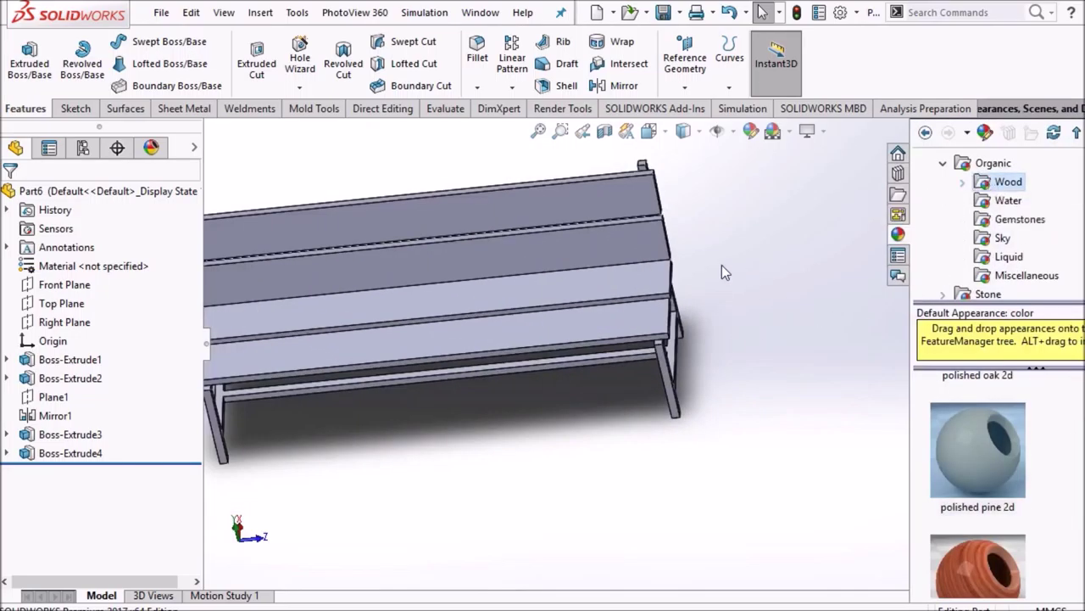
- Apply the polished pine 2d appearance to Boss-Extrude3 and Boss-Extrude4
left_click(82, 438)
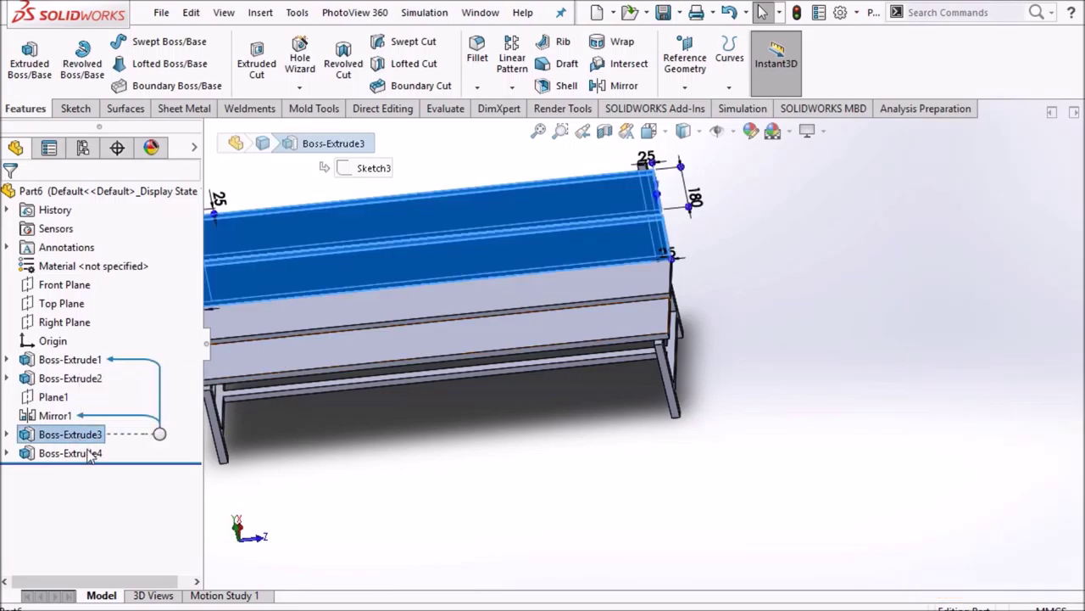
left_click(81, 453, "ctrl")
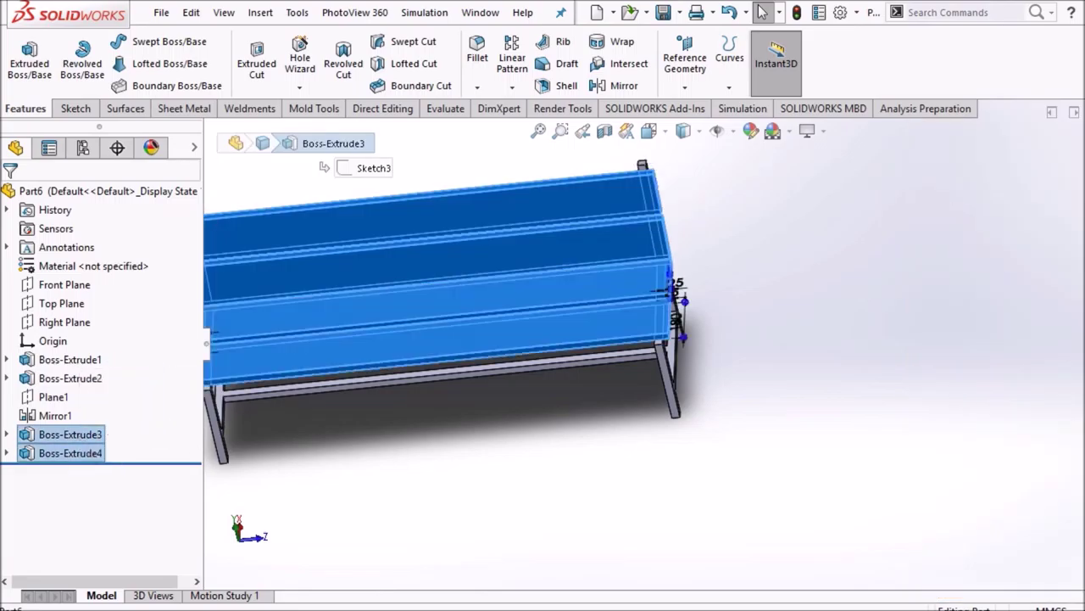
left_click(1075, 234)
left_click(978, 449)
mouse_move(785, 399)
middle_mouse_down()
mouse_move(758, 388)
mouse_move(617, 447)
middle_mouse_up()
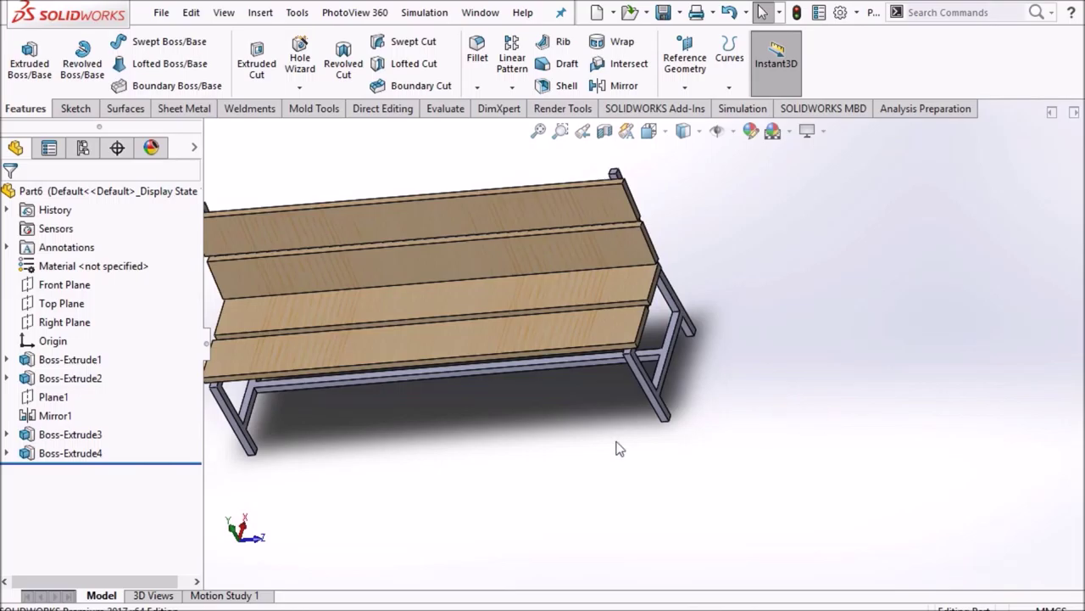
- Select Boss-Extrude1, Boss-Extrude2 and Boss-Extrude3 in turn to check the frame and backrest
left_click(74, 359)
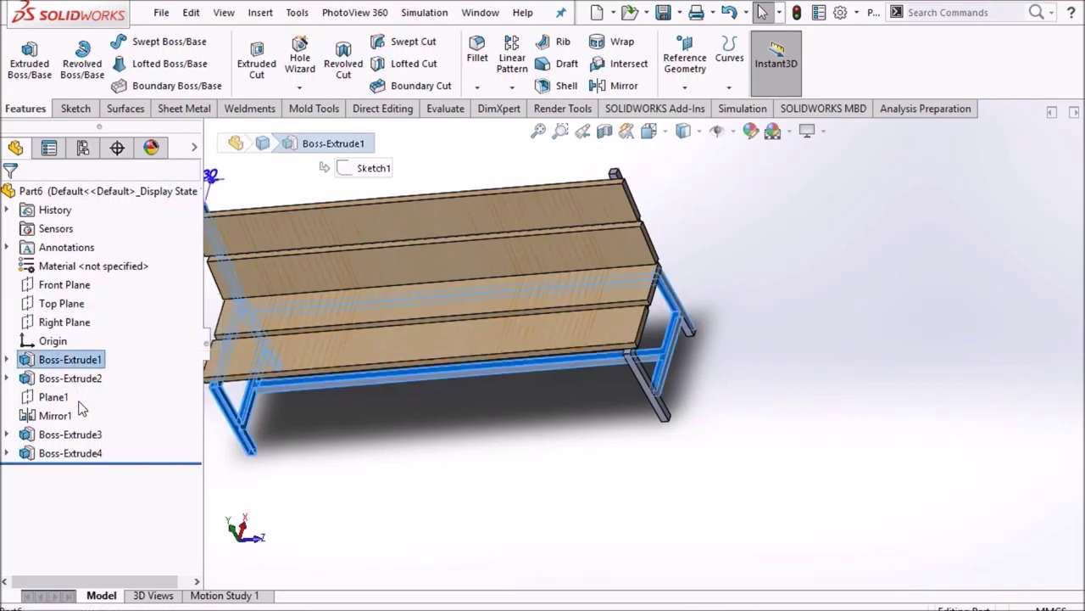
left_click(257, 474)
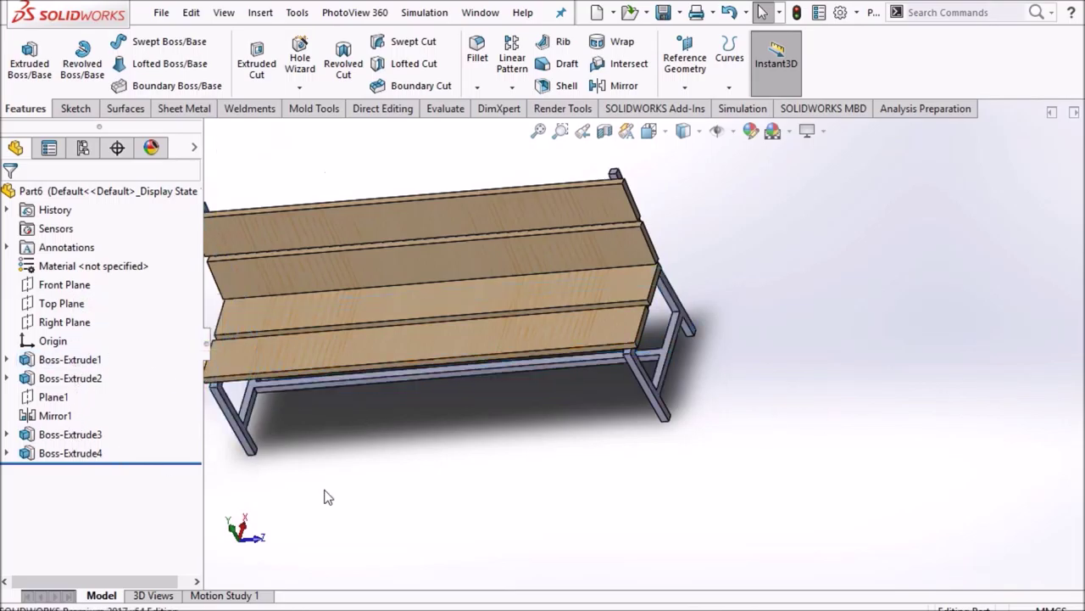
left_click(72, 385)
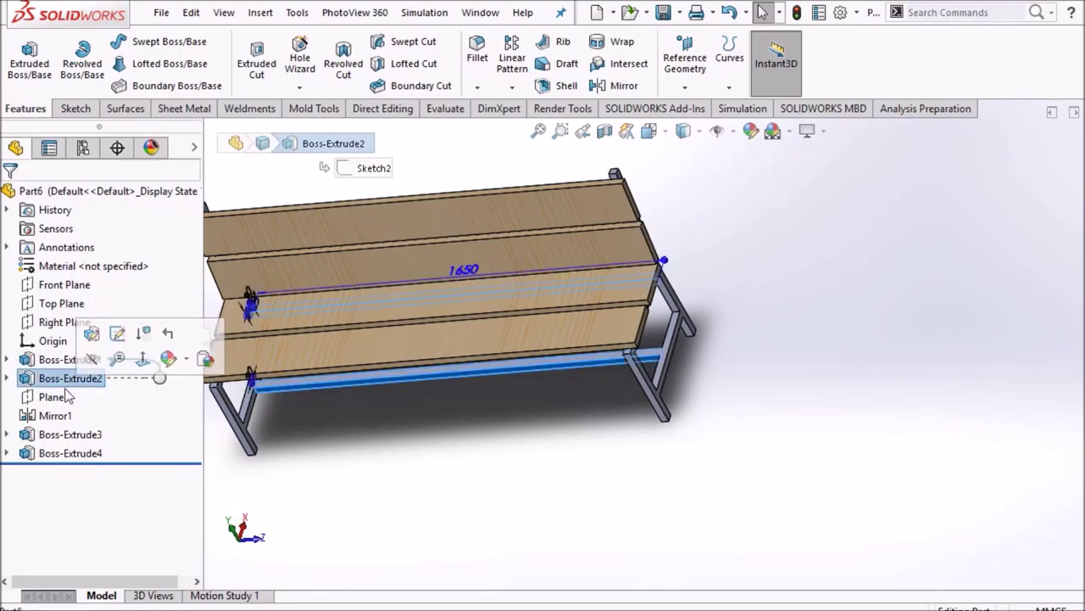
left_click(60, 435)
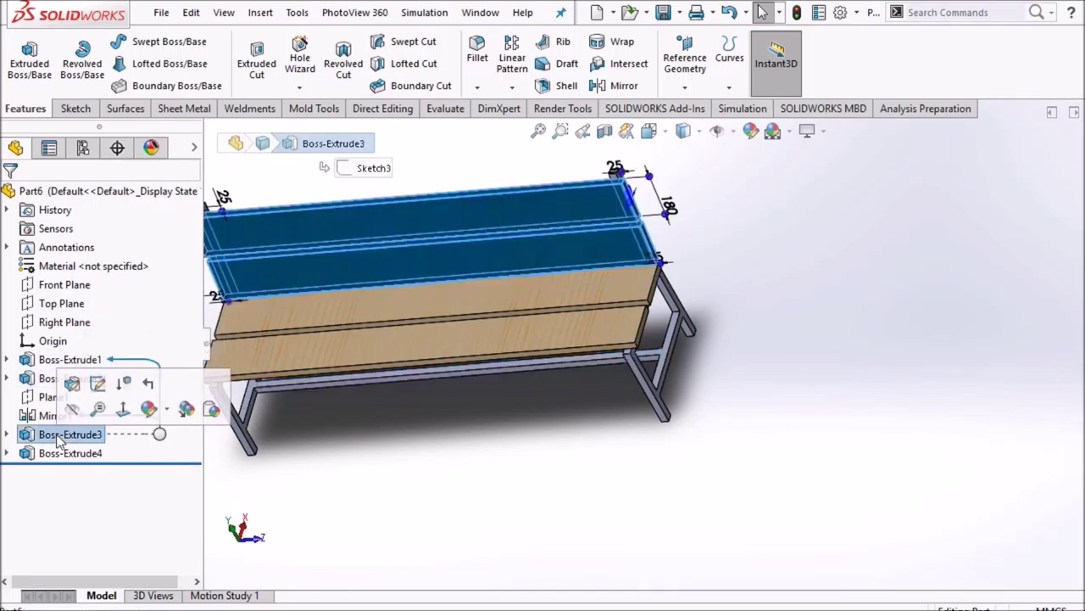
left_click(363, 453)
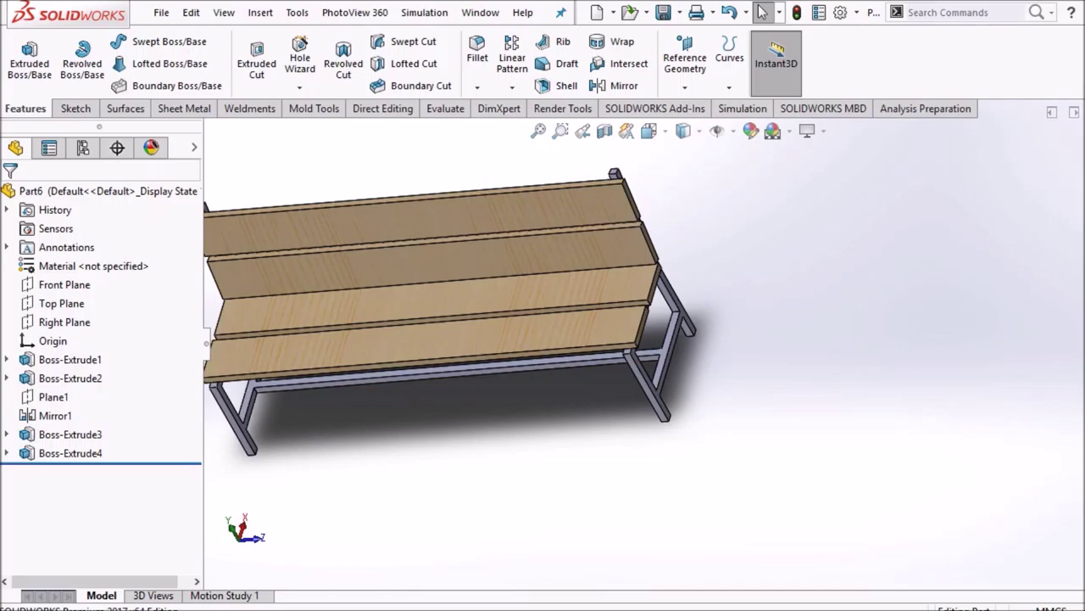
- Apply the Metal > Steel polished steel appearance to Boss-Extrude1, Boss-Extrude2 and Mirror1
scroll(1023, 233, "up", 3)
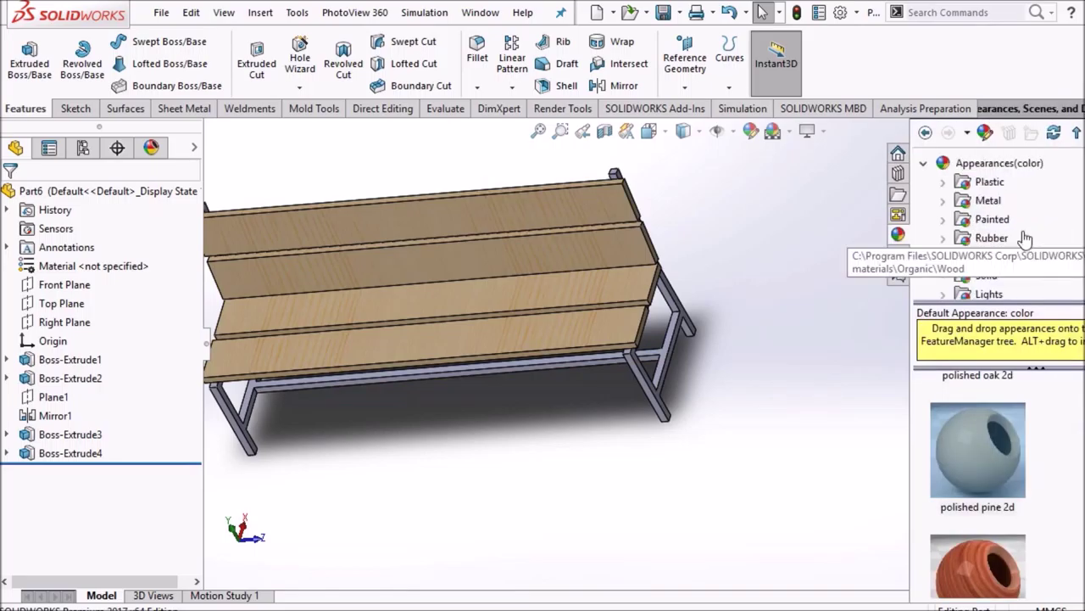
left_click(966, 204)
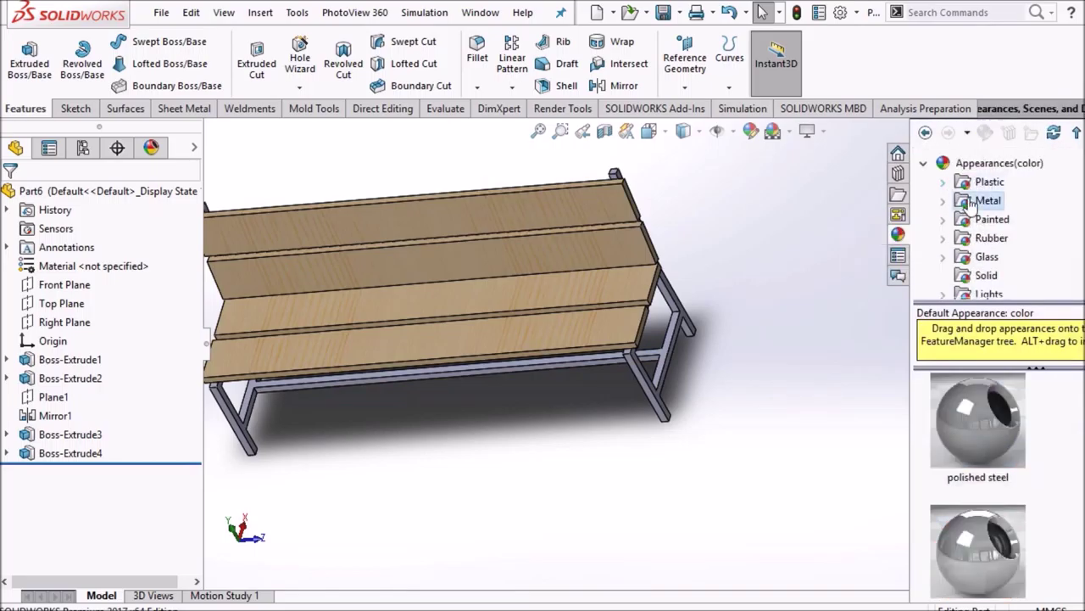
left_click(967, 208)
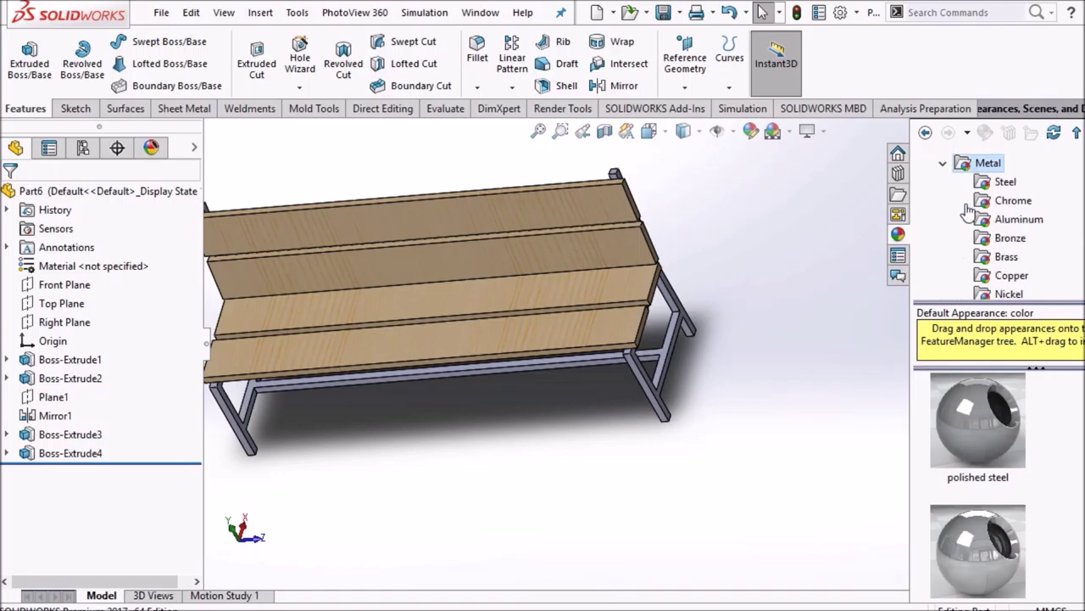
left_click(1004, 183)
left_click(1006, 418)
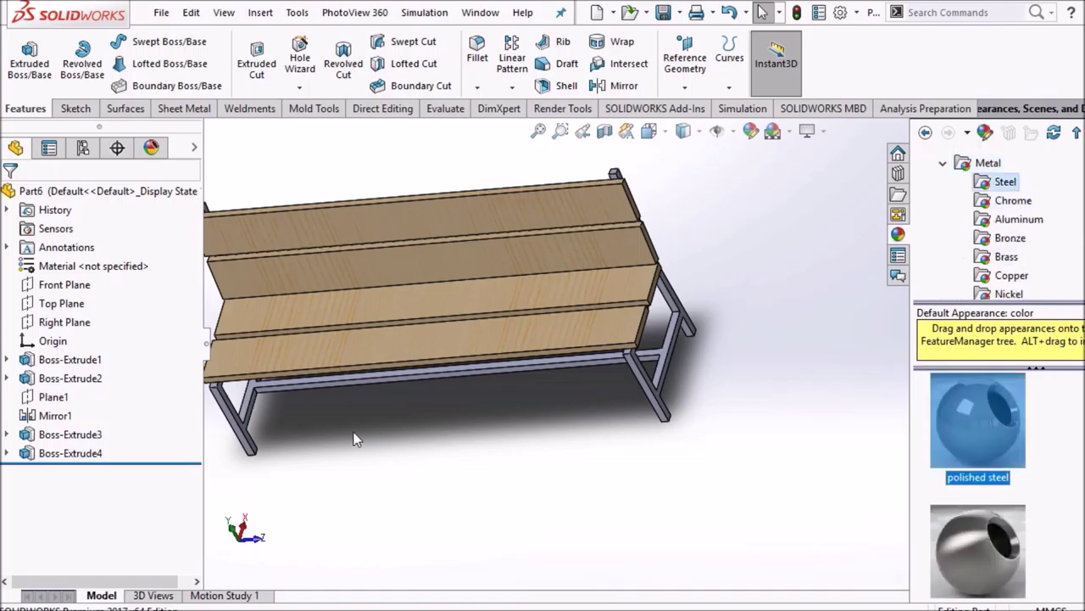
left_click(95, 361)
left_click(95, 381, "ctrl")
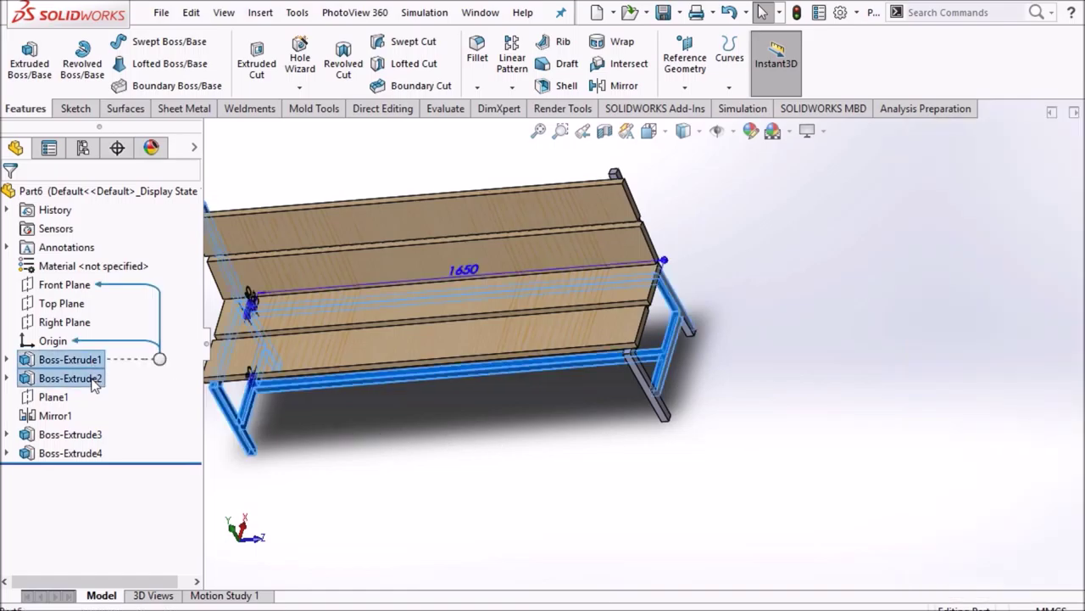
left_click(58, 416, "ctrl")
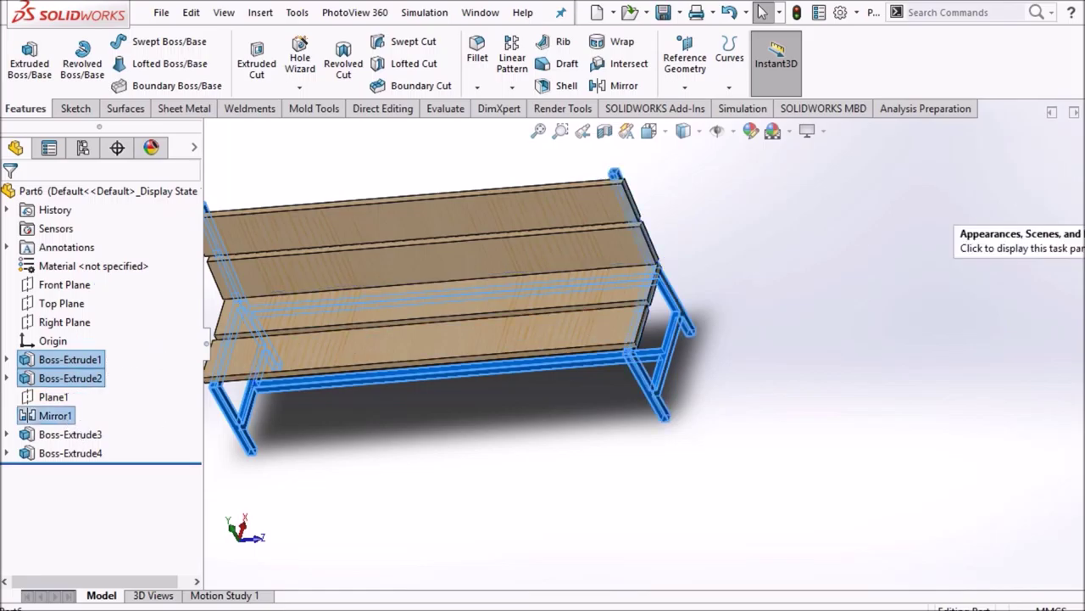
left_click(1001, 415)
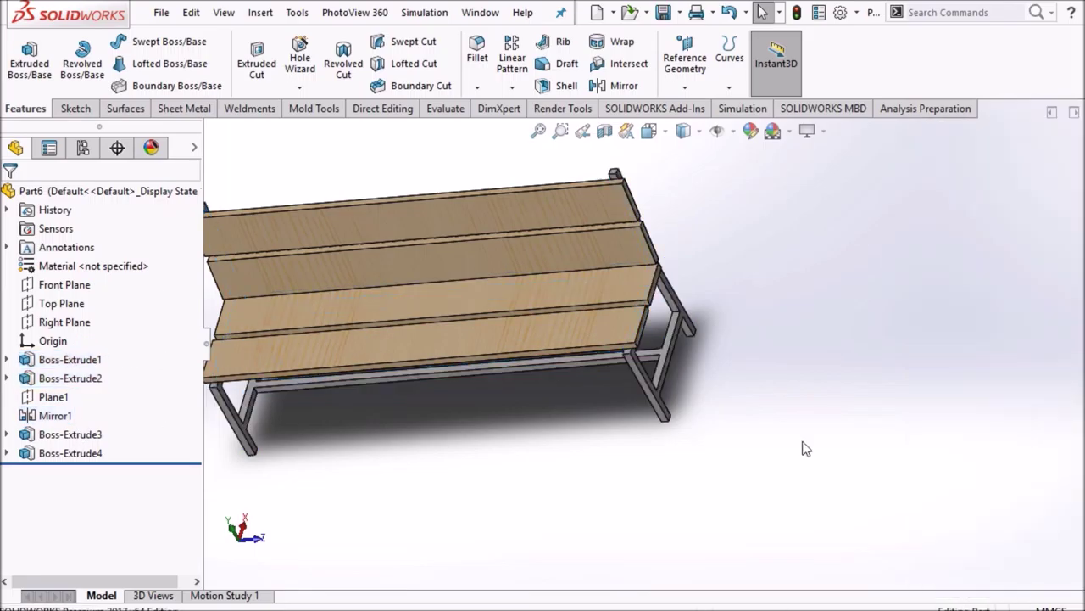
- Orbit the bench, snap to the Left view, then rotate it back into 3D
scroll(806, 448, "up", 3)
middle_click_drag(770, 356, 666, 278)
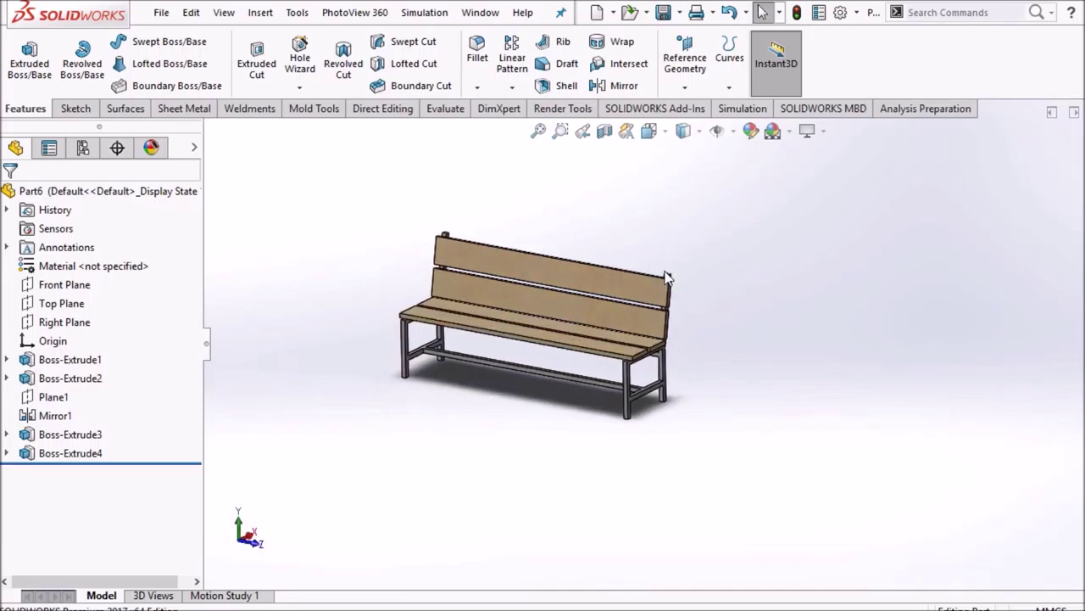
left_click(650, 131)
left_click(601, 377)
middle_click_drag(600, 376, 739, 291)
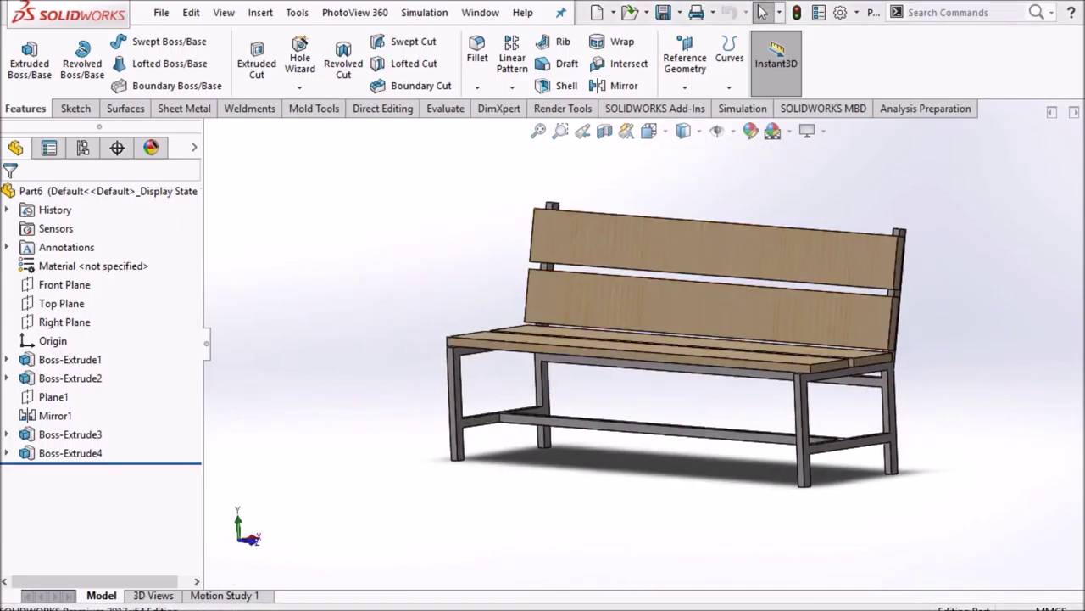